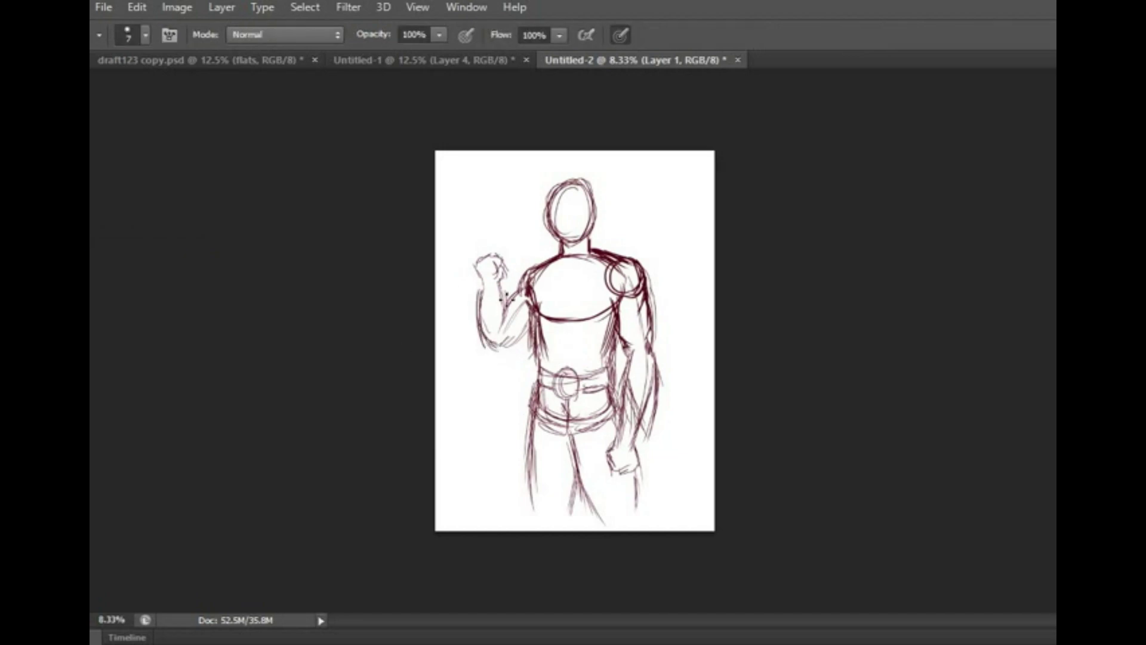
Step: Extend the figure sketch with rough leg lines down to the canvas's lower edge
drag(639, 474, 628, 523)
drag(612, 445, 600, 528)
drag(577, 493, 561, 530)
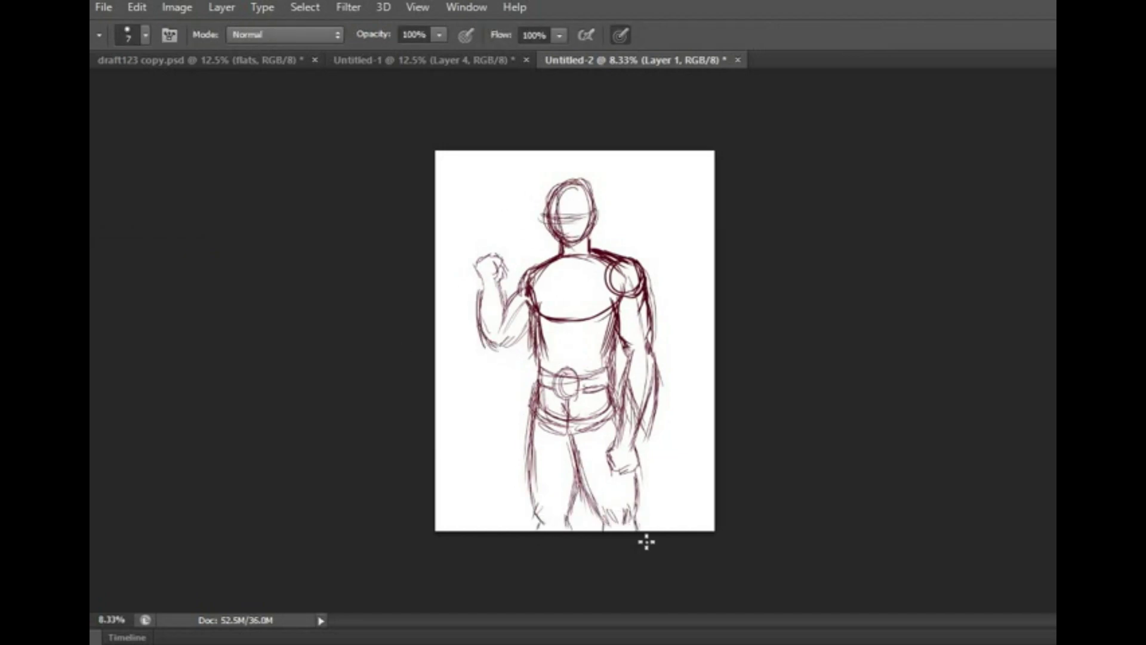
Step: Move the whole figure sketch up and slightly left on the canvas
key(v)
drag(597, 322, 588, 304)
key(c)
key(v)
Step: Lasso the figure's lower body, shorten it slightly with Free Transform, and deselect
key(l)
drag(519, 370, 641, 376)
key(ctrl+t)
drag(572, 525, 573, 513)
key(Return)
key(ctrl+d)
Step: Reinforce the sketch lines along both sides of the torso and the figure's thighs
key(b)
drag(533, 302, 528, 370)
drag(603, 313, 606, 375)
drag(528, 380, 520, 480)
drag(563, 475, 575, 418)
click(177, 7)
click(205, 133)
click(844, 145)
click(176, 7)
click(327, 154)
key(Escape)
Step: Strengthen the raised forearm's sketch lines and erase stray marks around the chest clasp
drag(509, 276, 499, 294)
drag(471, 265, 478, 325)
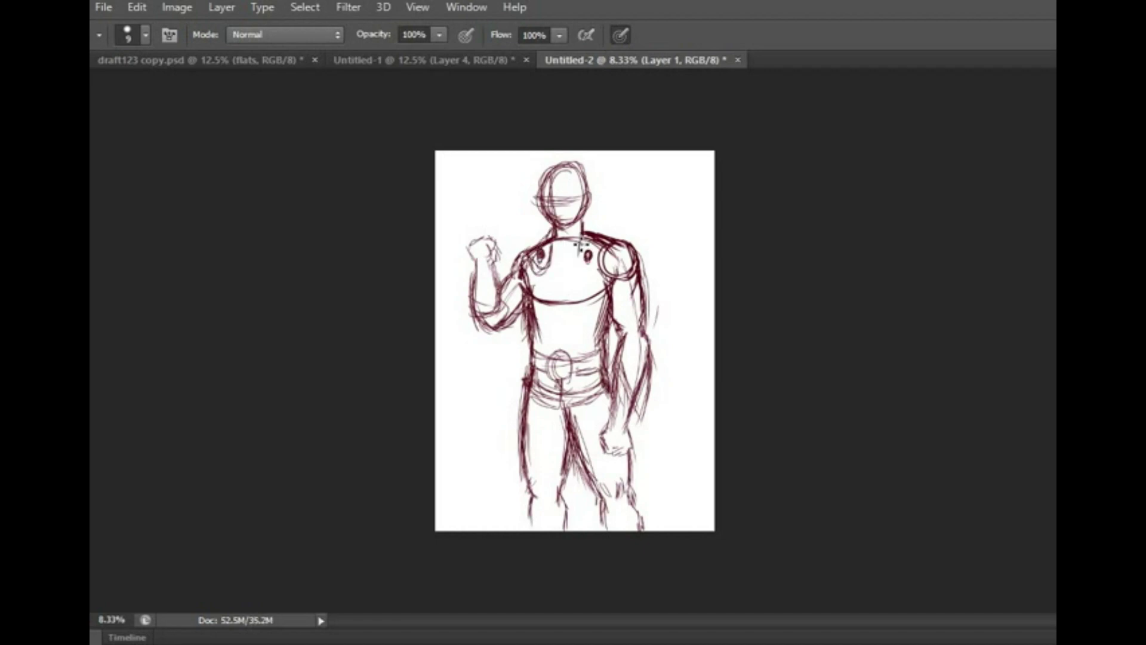
key(e)
mouse_move(559, 258)
mouse_down()
mouse_move(561, 281)
mouse_move(537, 297)
mouse_up()
key(b)
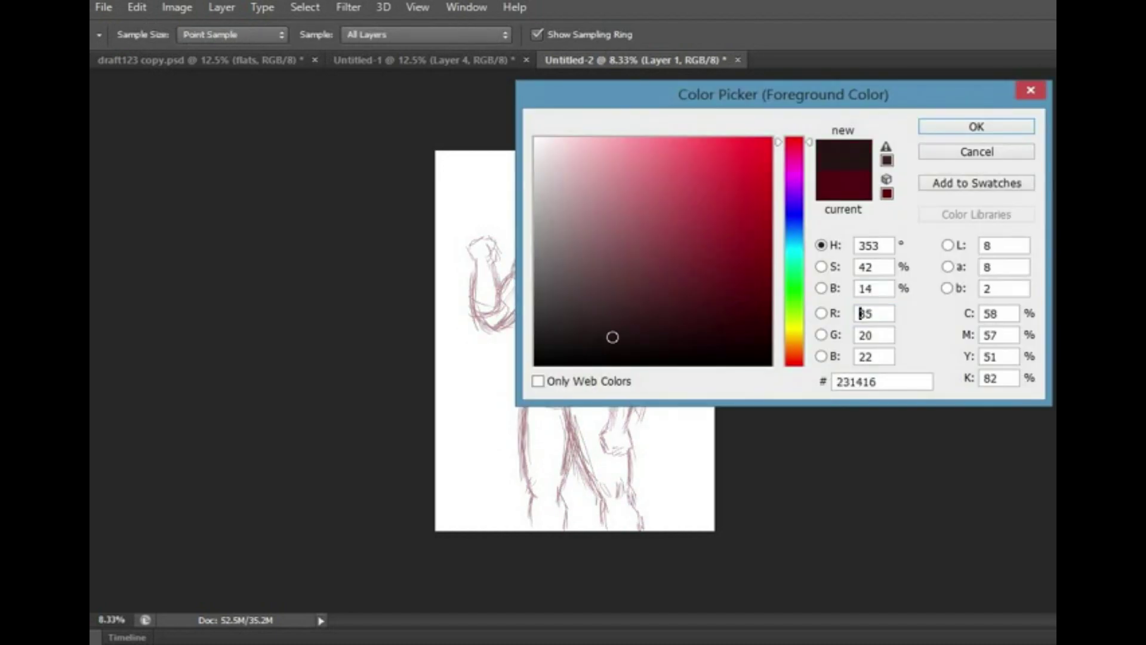
key(Escape)
scroll(512, 336, up, 5)
drag(512, 336, 512, 333)
key(u)
click(134, 35)
click(140, 62)
drag(376, 209, 505, 486)
Step: Add a new layer and ink the side of the face and the jaw in black over the faded sketch
key(b)
key(ctrl+shift+n)
key(Return)
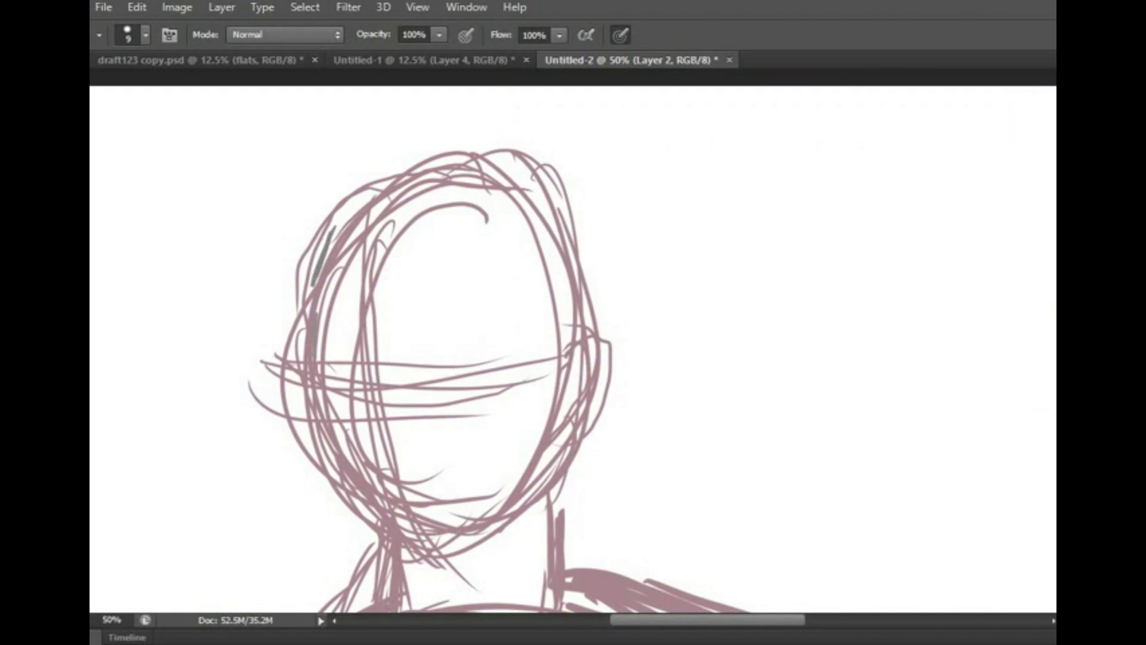
drag(311, 267, 403, 554)
drag(481, 535, 568, 406)
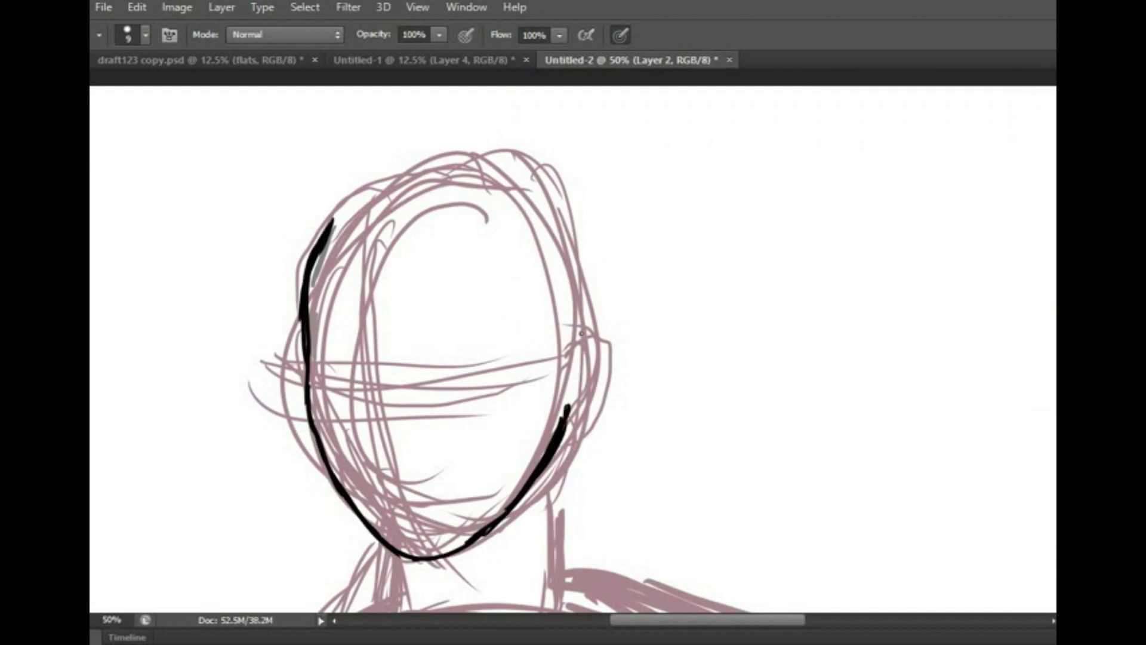
Step: Ink the ear with its inner folds, clean up its edge, and strengthen the head's outer contour
key(e)
mouse_move(574, 352)
mouse_down()
mouse_move(594, 365)
mouse_move(577, 387)
mouse_up()
key(b)
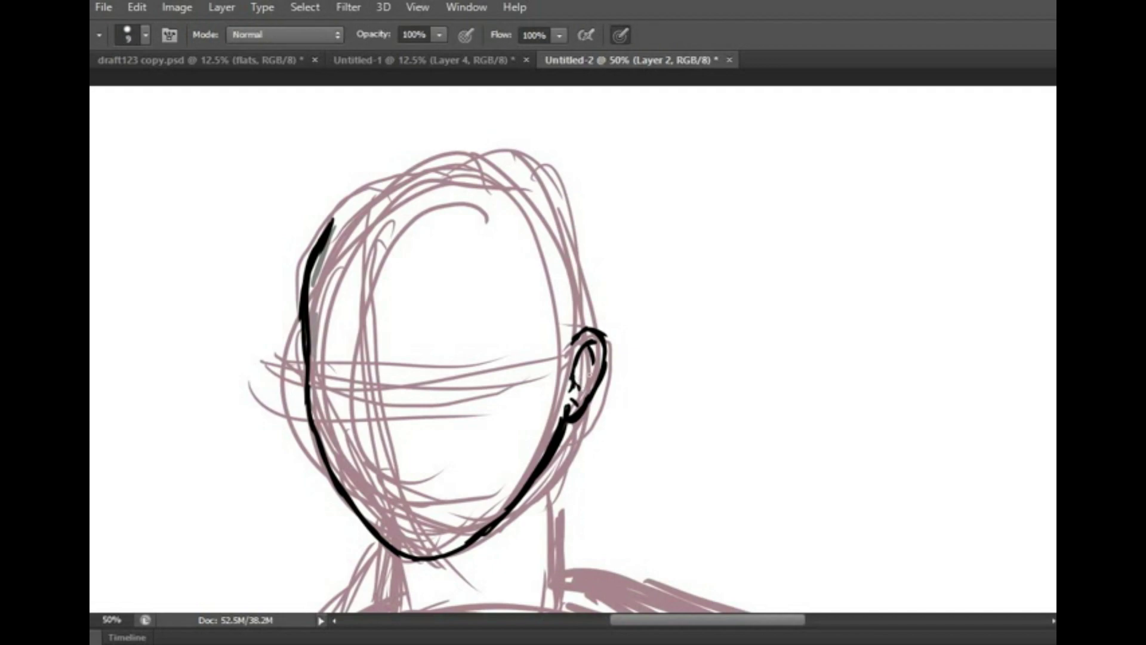
mouse_move(322, 244)
mouse_down()
mouse_move(594, 330)
mouse_move(448, 144)
mouse_move(296, 286)
mouse_move(346, 513)
mouse_up()
drag(447, 143, 306, 258)
Step: Ink the near side of the neck below the jaw and tidy the jaw and head outlines
drag(381, 540, 385, 600)
key(e)
key(b)
mouse_move(555, 438)
mouse_down()
mouse_move(504, 514)
mouse_move(566, 424)
mouse_up()
key(e)
mouse_move(310, 296)
mouse_down()
mouse_move(313, 260)
mouse_move(512, 167)
mouse_move(579, 298)
mouse_up()
key(b)
Step: Ink the neck line below the ear and nudge the line art slightly with Free Transform
scroll(565, 382, down, 3)
drag(565, 380, 561, 531)
key(ctrl+t)
drag(632, 243, 639, 239)
key(Return)
Step: Ink the neck muscle lines running down to the collarbone
drag(645, 363, 677, 184)
key(b)
drag(442, 331, 467, 427)
mouse_move(530, 295)
mouse_down()
mouse_move(472, 426)
mouse_move(453, 371)
mouse_up()
key(e)
key(b)
drag(420, 319, 407, 373)
key(e)
Step: Clean up the neck line's end and ink the cape edge running down from the neck
mouse_move(602, 239)
mouse_down()
mouse_move(606, 322)
mouse_move(587, 355)
mouse_up()
key(b)
drag(612, 284, 582, 361)
drag(591, 310, 570, 427)
drag(615, 281, 564, 475)
key(ctrl+z)
Step: Ink the cape's raised collar folds and its lower edge sweeping across the chest to the shoulder
mouse_move(603, 304)
mouse_down()
mouse_move(603, 504)
mouse_move(524, 474)
mouse_move(785, 381)
mouse_up()
mouse_move(523, 484)
mouse_down()
mouse_move(709, 393)
mouse_move(769, 402)
mouse_move(575, 389)
mouse_up()
key(e)
key(b)
mouse_move(582, 398)
mouse_down()
mouse_move(662, 378)
mouse_move(613, 368)
mouse_move(667, 430)
mouse_up()
key(e)
key(b)
key(r)
key(b)
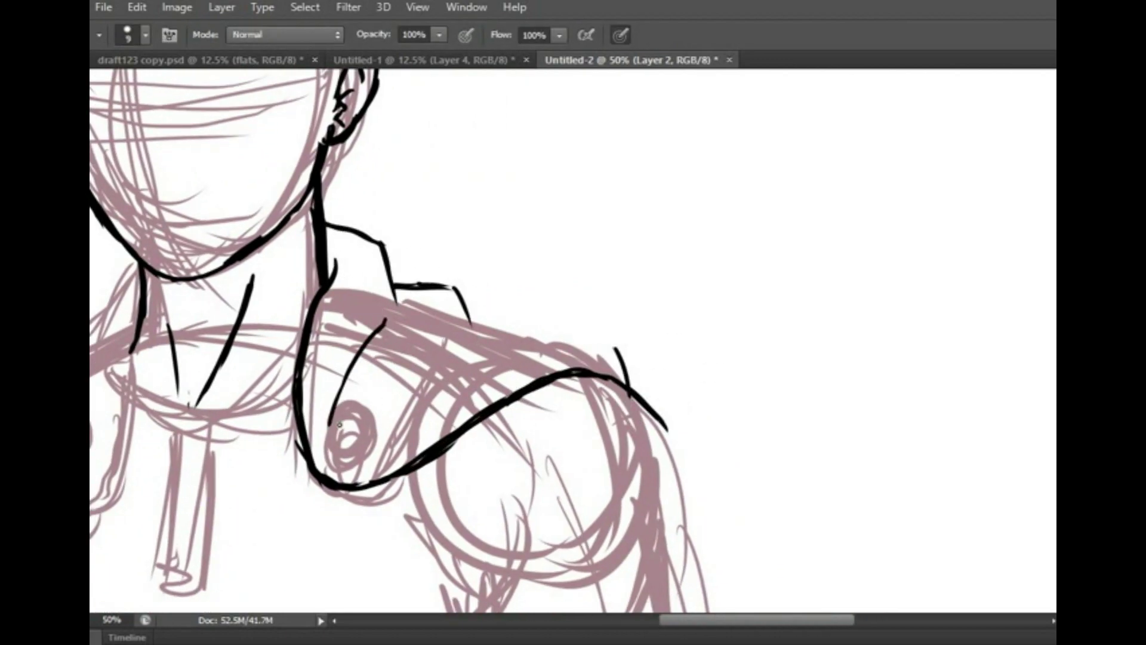
Step: Ink the cape's fold lines fanning from the chest clasp over the shoulder, cleaning up overlaps
drag(375, 416, 522, 361)
key(ctrl+z)
mouse_move(377, 443)
mouse_down()
mouse_move(445, 385)
mouse_move(620, 356)
mouse_up()
mouse_move(346, 407)
mouse_down()
mouse_move(364, 402)
mouse_move(334, 323)
mouse_move(397, 269)
mouse_up()
drag(397, 268, 612, 161)
mouse_move(591, 286)
mouse_down()
mouse_move(566, 352)
mouse_move(588, 325)
mouse_move(471, 334)
mouse_move(533, 329)
mouse_up()
key(e)
key(b)
Step: Position a matching round clasp on the opposite side of the chest with Free Transform
mouse_move(298, 340)
mouse_down()
mouse_move(281, 381)
mouse_move(296, 353)
mouse_up()
drag(378, 165, 337, 343)
key(ctrl+z)
key(ctrl+t)
drag(301, 379, 312, 386)
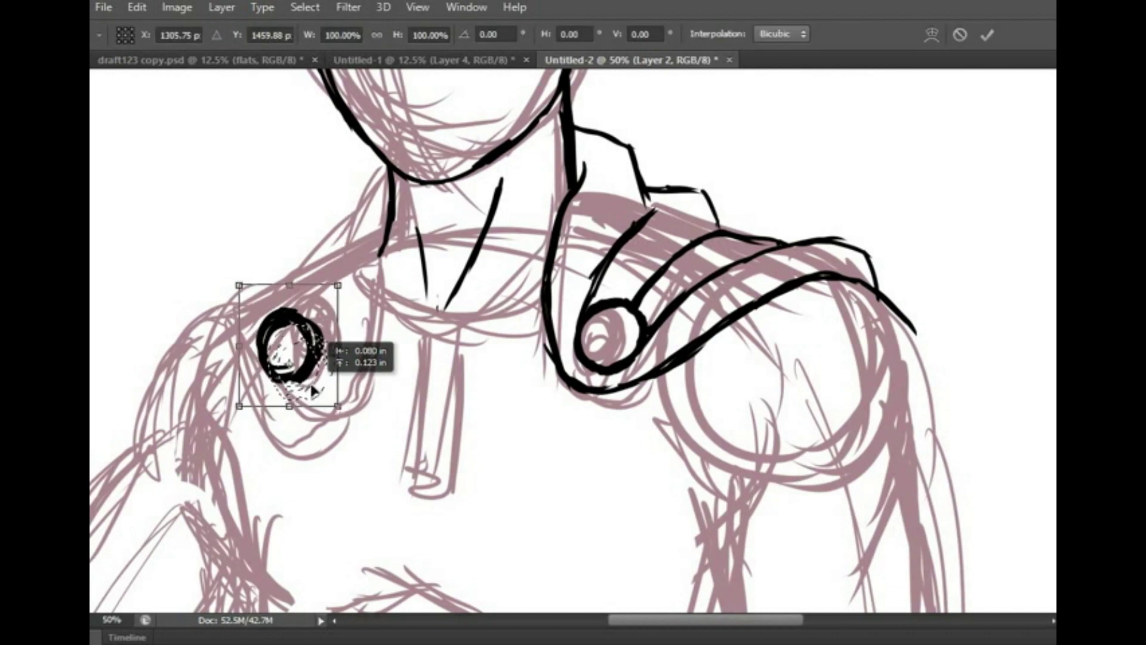
key(Return)
key(e)
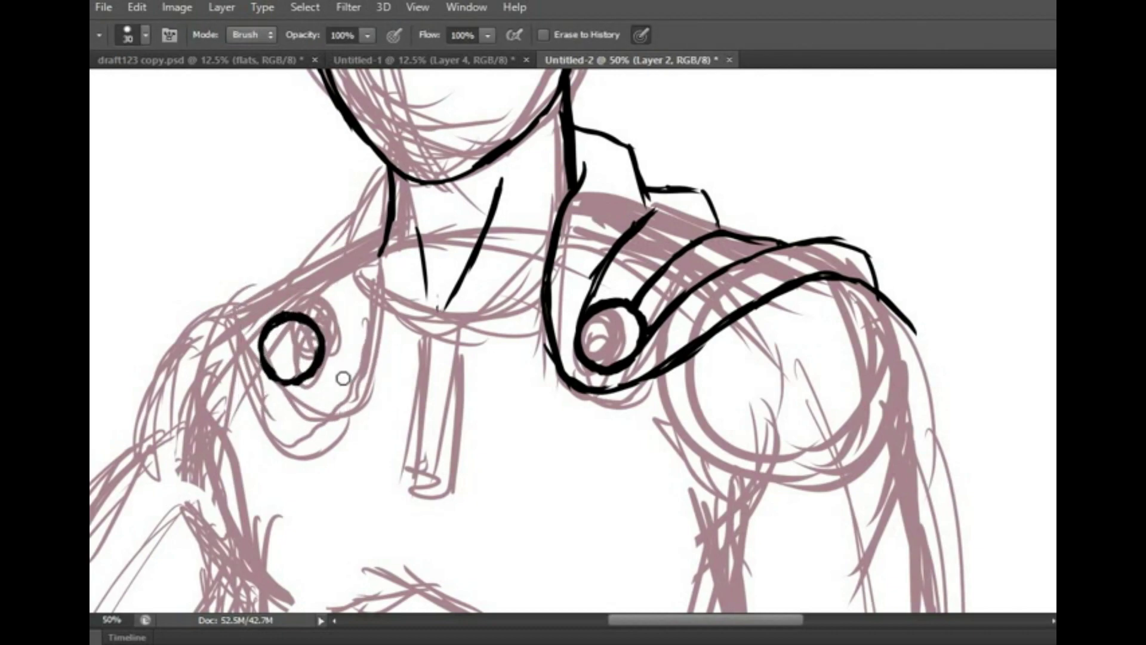
Step: Ink the cape edge and folds around the second clasp, from the neck to the shoulder
key(b)
mouse_move(255, 389)
mouse_down()
mouse_move(305, 411)
mouse_move(385, 226)
mouse_up()
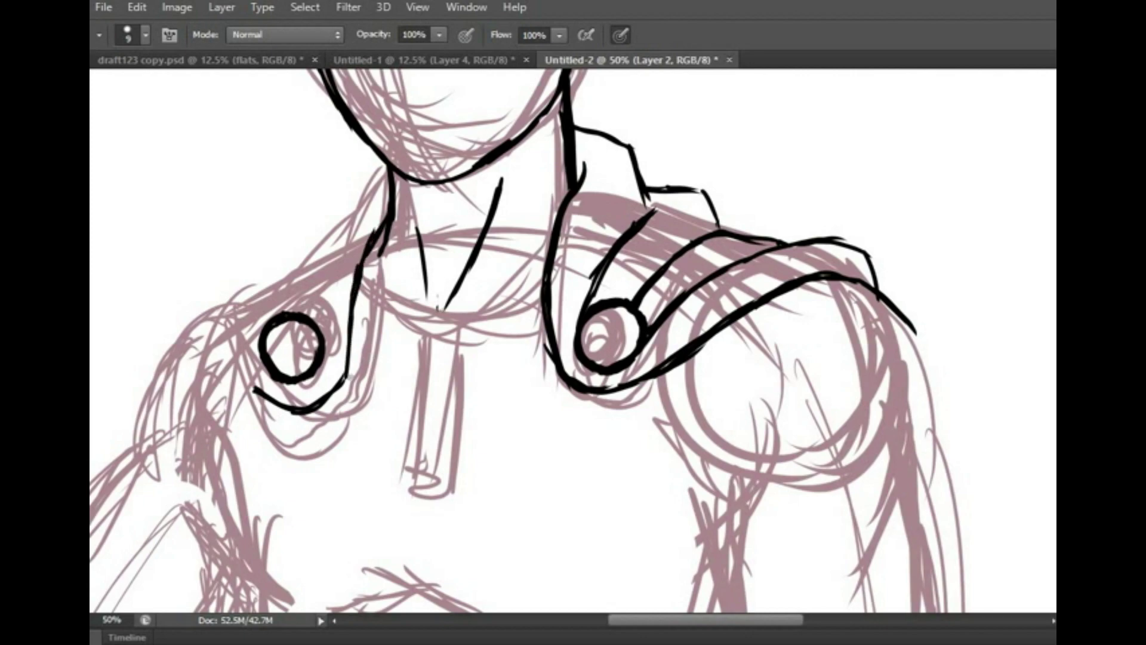
drag(322, 337, 360, 185)
mouse_move(217, 290)
mouse_down()
mouse_move(211, 338)
mouse_move(280, 429)
mouse_move(260, 401)
mouse_move(307, 418)
mouse_up()
key(ctrl+z)
drag(236, 388, 343, 394)
drag(352, 352, 331, 385)
Step: Lasso the second clasp, adjust its shape and position with Free Transform, and deselect
key(l)
key(ctrl+t)
drag(292, 349, 299, 380)
key(Return)
key(ctrl+t)
key(Return)
key(ctrl+d)
key(b)
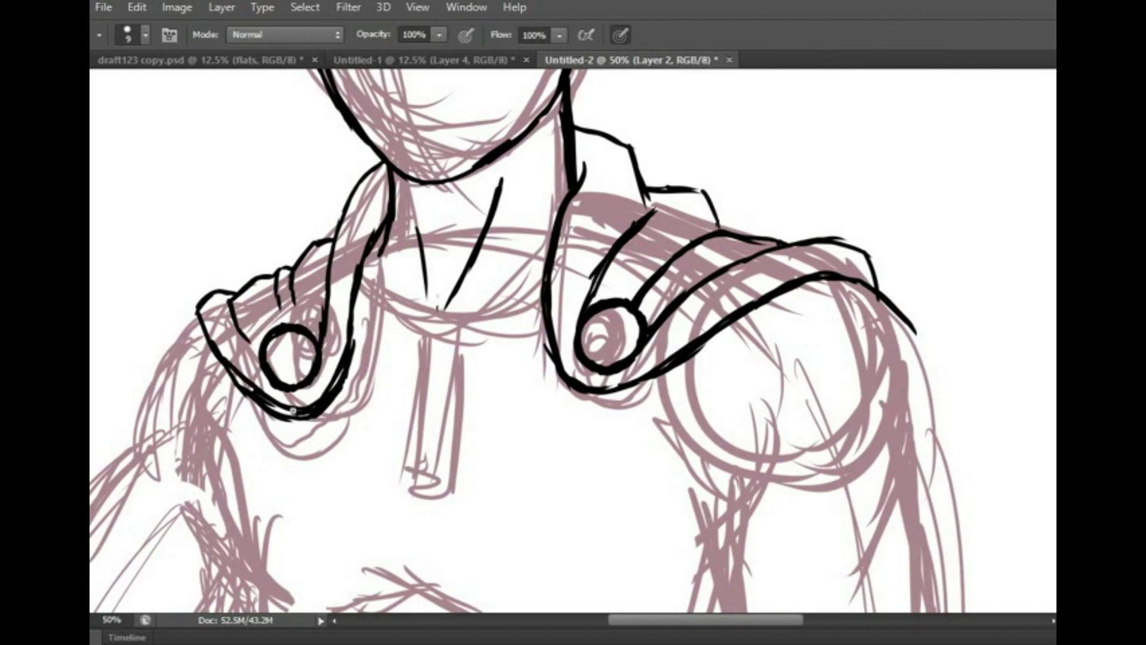
Step: Ink the cape's outer corner beside the second clasp and erase excess from its lower edge
drag(203, 307, 229, 361)
key(e)
drag(334, 394, 242, 391)
Step: Ink the outer shoulder and upper arm contours of the lowered arm below the cape
drag(684, 428, 358, 360)
key(b)
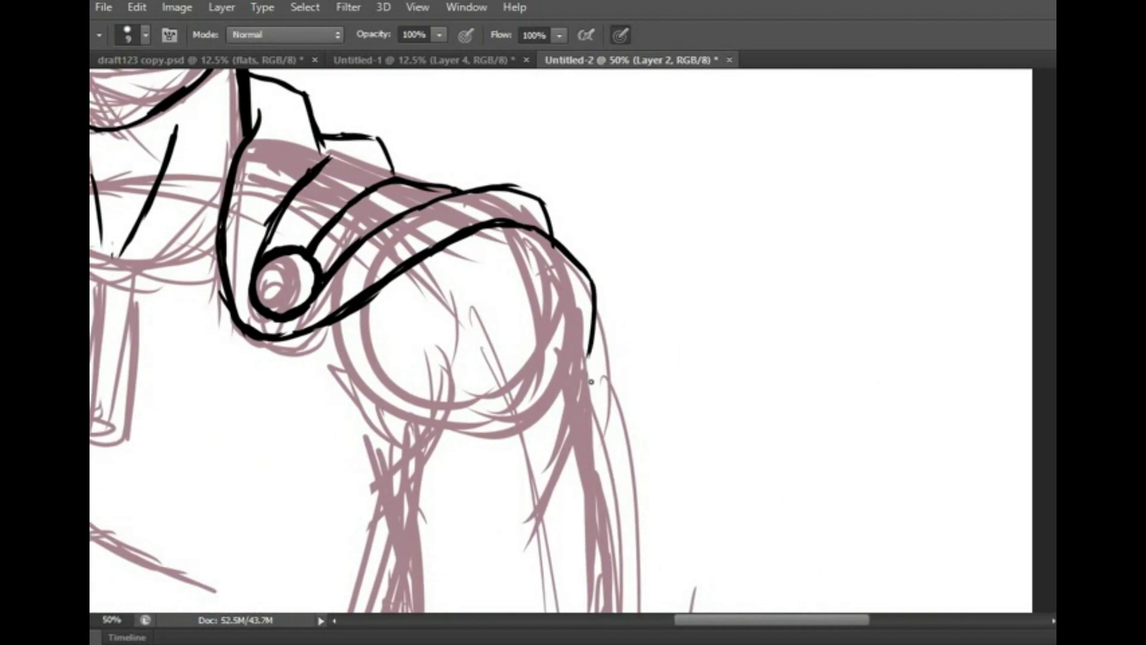
drag(605, 337, 576, 435)
drag(576, 434, 586, 338)
drag(381, 301, 418, 362)
drag(447, 310, 406, 403)
drag(500, 416, 495, 255)
drag(422, 268, 475, 462)
Step: Ink the elbow and forearm contours of the lowered arm down toward the wrist
mouse_move(687, 72)
mouse_down()
mouse_move(663, 207)
mouse_move(714, 130)
mouse_up()
drag(645, 203, 641, 430)
mouse_move(531, 412)
mouse_down()
mouse_move(530, 265)
mouse_move(591, 245)
mouse_up()
drag(525, 267, 564, 307)
drag(500, 250, 542, 312)
drag(507, 286, 491, 352)
drag(654, 251, 606, 320)
mouse_move(506, 360)
mouse_down()
mouse_move(541, 360)
mouse_move(440, 360)
mouse_move(618, 337)
mouse_up()
mouse_move(419, 335)
mouse_down()
mouse_move(427, 415)
mouse_move(448, 295)
mouse_up()
Step: Ink the lowered arm's wrist, the sides of the fist, and the knuckles
drag(643, 221, 568, 546)
key(ctrl+z)
mouse_move(442, 218)
mouse_down()
mouse_move(457, 498)
mouse_move(479, 310)
mouse_up()
drag(588, 358, 555, 420)
drag(579, 412, 603, 528)
drag(462, 382, 406, 459)
drag(534, 512, 511, 426)
Step: Lasso part of the fist's line art, adjust it with Free Transform, and deselect
key(l)
drag(432, 415, 436, 418)
key(ctrl+t)
mouse_move(525, 430)
mouse_down()
mouse_move(550, 410)
mouse_move(583, 425)
mouse_up()
key(Return)
key(ctrl+d)
key(b)
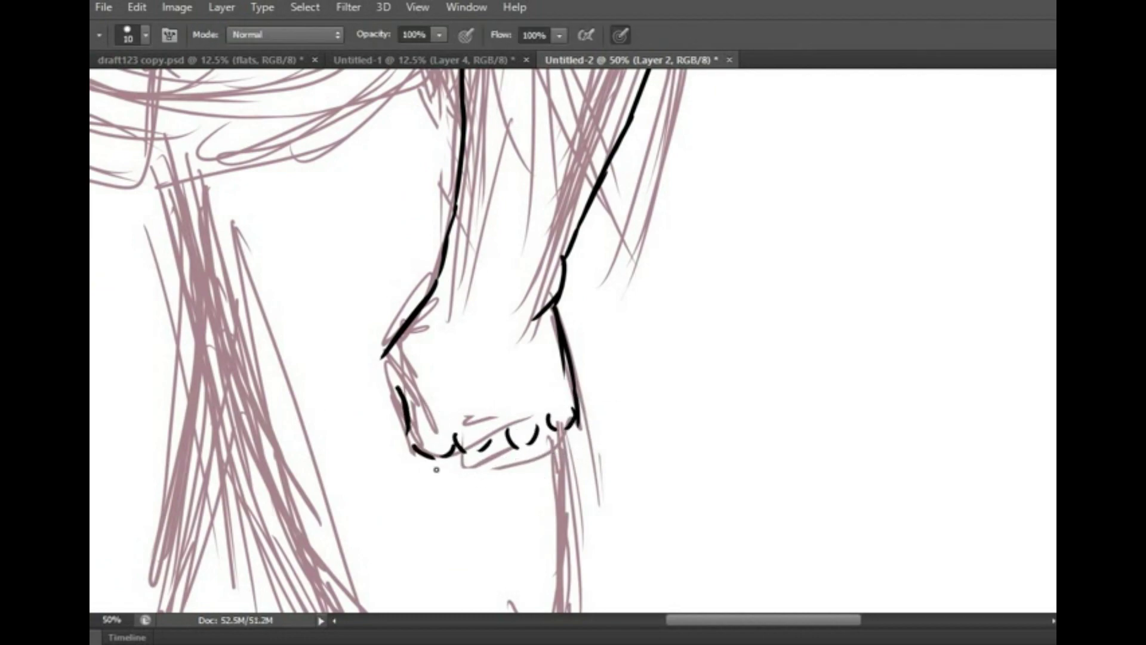
Step: Ink the lowered fist's outer sides and the curled fingers beneath its knuckles
drag(418, 307, 380, 390)
key(ctrl+z)
drag(579, 418, 546, 474)
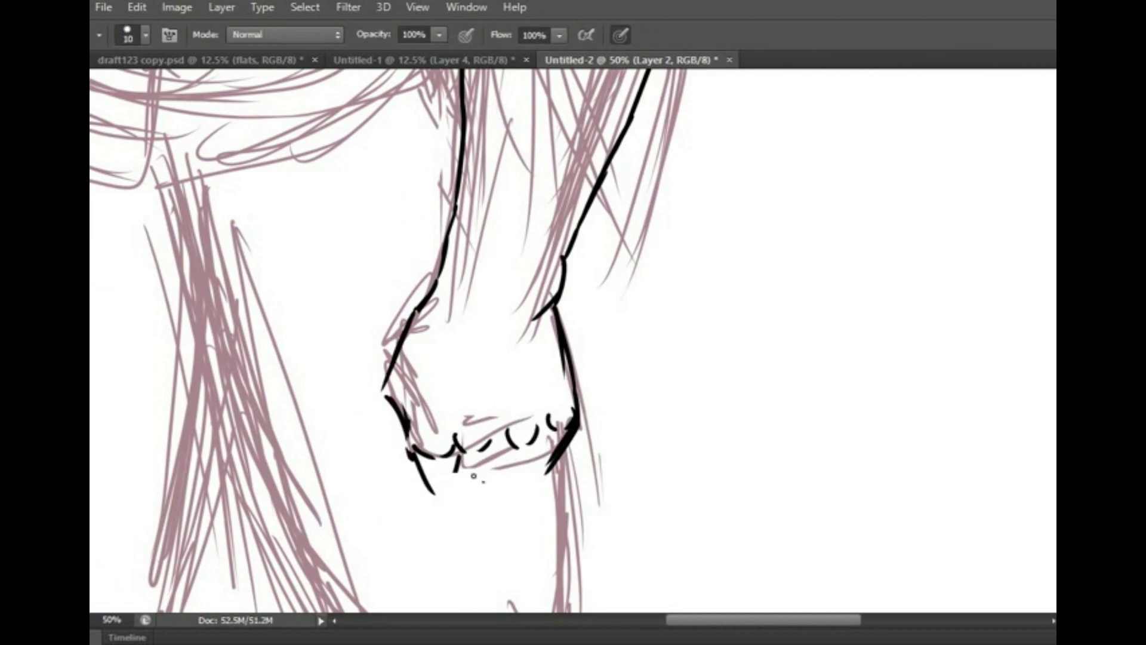
drag(425, 454, 495, 495)
drag(381, 388, 417, 478)
Step: Erase stray line ends at the side of the lowered fist and re-ink the forearm's edge into the wrist
key(e)
drag(388, 400, 408, 436)
key(b)
drag(453, 218, 418, 323)
Step: Ink the chest contours below the cape and erase stray marks around them
key(ctrl+minus)
mouse_move(597, 179)
mouse_down()
mouse_move(615, 203)
mouse_move(440, 261)
mouse_move(381, 241)
mouse_up()
mouse_move(399, 287)
mouse_down()
mouse_move(333, 379)
mouse_move(534, 334)
mouse_up()
mouse_move(259, 160)
mouse_down()
mouse_move(263, 275)
mouse_move(266, 179)
mouse_move(274, 296)
mouse_move(271, 287)
mouse_move(367, 286)
mouse_move(486, 311)
mouse_up()
key(ctrl+z)
key(ctrl+z)
click(137, 7)
click(149, 26)
key(e)
mouse_move(591, 266)
mouse_down()
mouse_move(540, 329)
mouse_move(531, 309)
mouse_up()
Step: Ink the torso's side contour and shirt wrinkles down to the waist on the raised-arm side
key(b)
drag(289, 304, 285, 430)
key(ctrl+z)
drag(301, 364, 287, 475)
key(ctrl+plus)
key(e)
drag(206, 343, 197, 432)
key(b)
mouse_move(215, 313)
mouse_down()
mouse_move(196, 394)
mouse_move(211, 482)
mouse_up()
drag(211, 483, 170, 491)
Step: Ink the waist contour and shirt wrinkles on the lowered-arm side
drag(633, 299, 597, 387)
mouse_move(598, 394)
mouse_down()
mouse_move(510, 448)
mouse_move(598, 462)
mouse_up()
drag(597, 463, 549, 540)
Step: Ink the shirt folds across the lower abdomen and the crossing abdominal muscle lines
drag(200, 397, 418, 486)
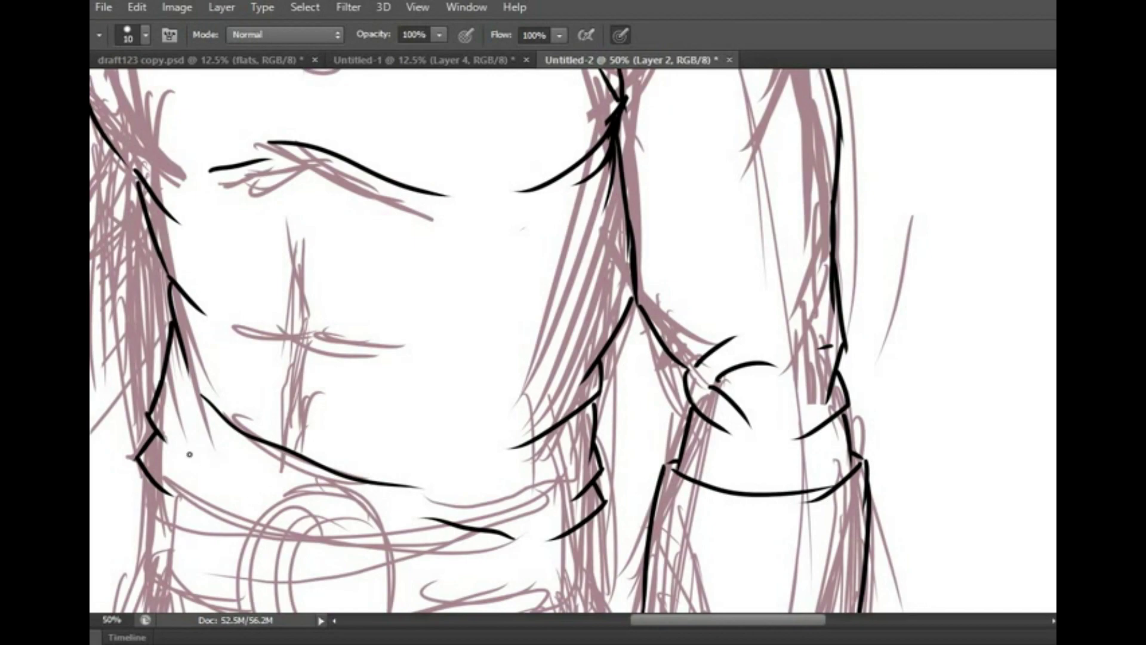
drag(190, 455, 299, 481)
drag(379, 462, 468, 448)
drag(287, 224, 337, 346)
drag(227, 314, 298, 358)
key(ctrl+minus)
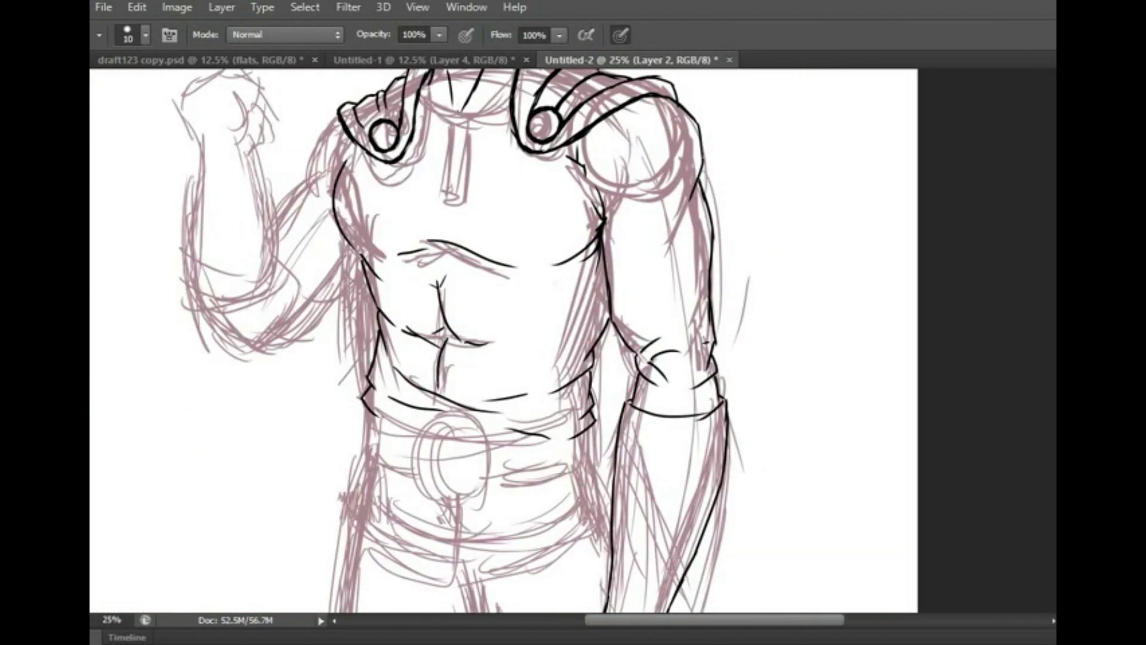
Step: Ink the upper arm and elbow contours of the raised arm
key(ctrl+plus)
drag(444, 176, 316, 373)
drag(127, 153, 292, 158)
mouse_move(291, 158)
mouse_down()
mouse_move(304, 233)
mouse_move(245, 200)
mouse_up()
key(ctrl+alt+z)
key(ctrl+alt+z)
scroll(281, 268, down, 5)
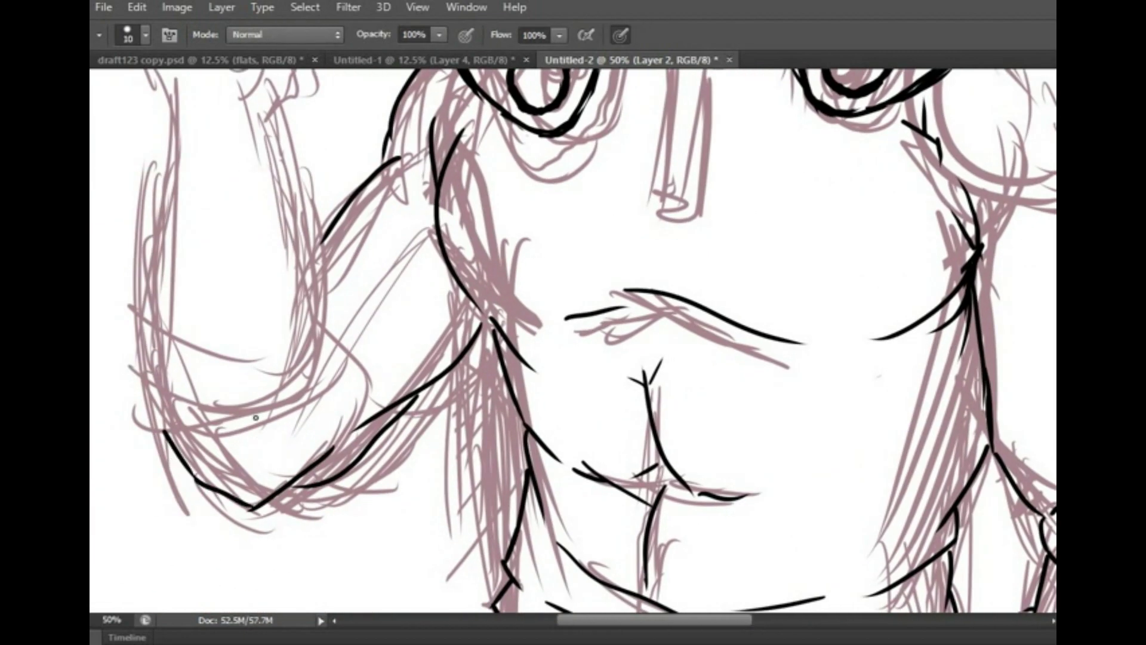
Step: Ink the raised arm's forearm sides and glove cuff, checking the line art with the sketch hidden
mouse_move(146, 425)
mouse_down()
mouse_move(343, 385)
mouse_move(143, 155)
mouse_up()
scroll(144, 155, up, 1)
key(ctrl+comma)
key(ctrl+minus)
scroll(388, 289, up, 1)
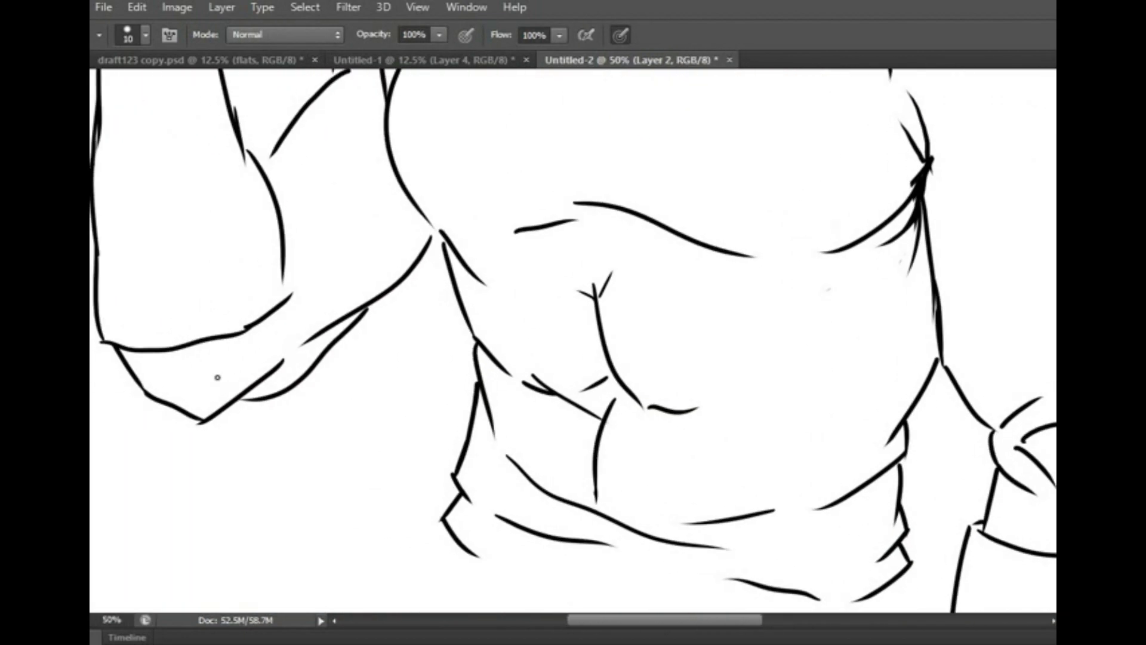
key(ctrl+comma)
scroll(207, 250, left, 2)
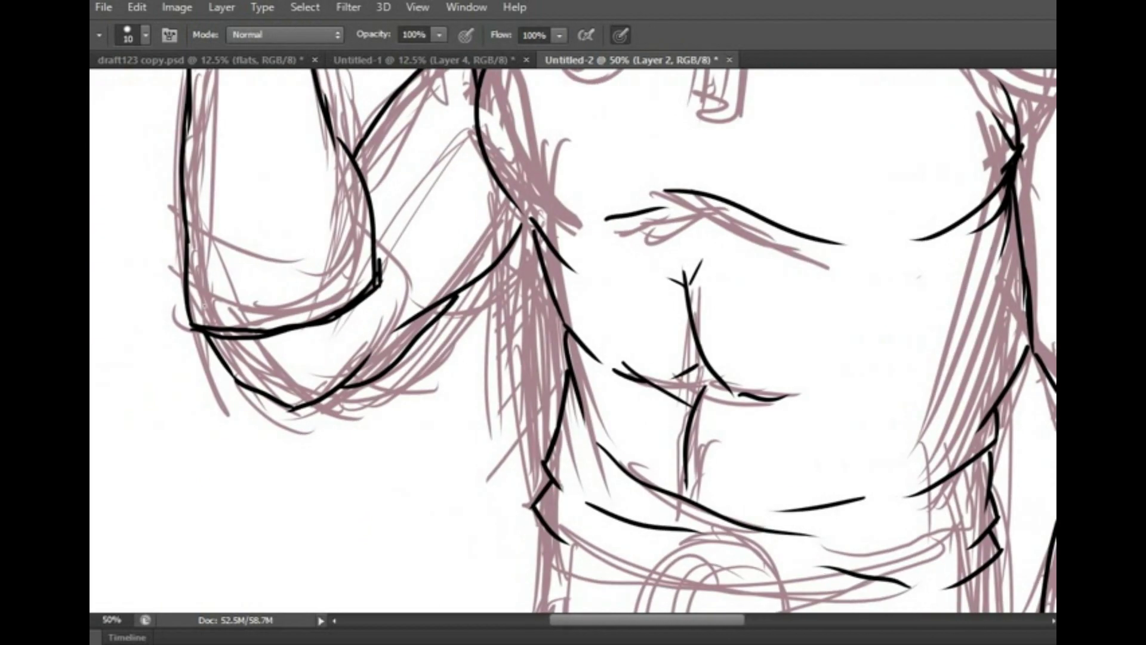
key(e)
key(b)
scroll(207, 250, up, 5)
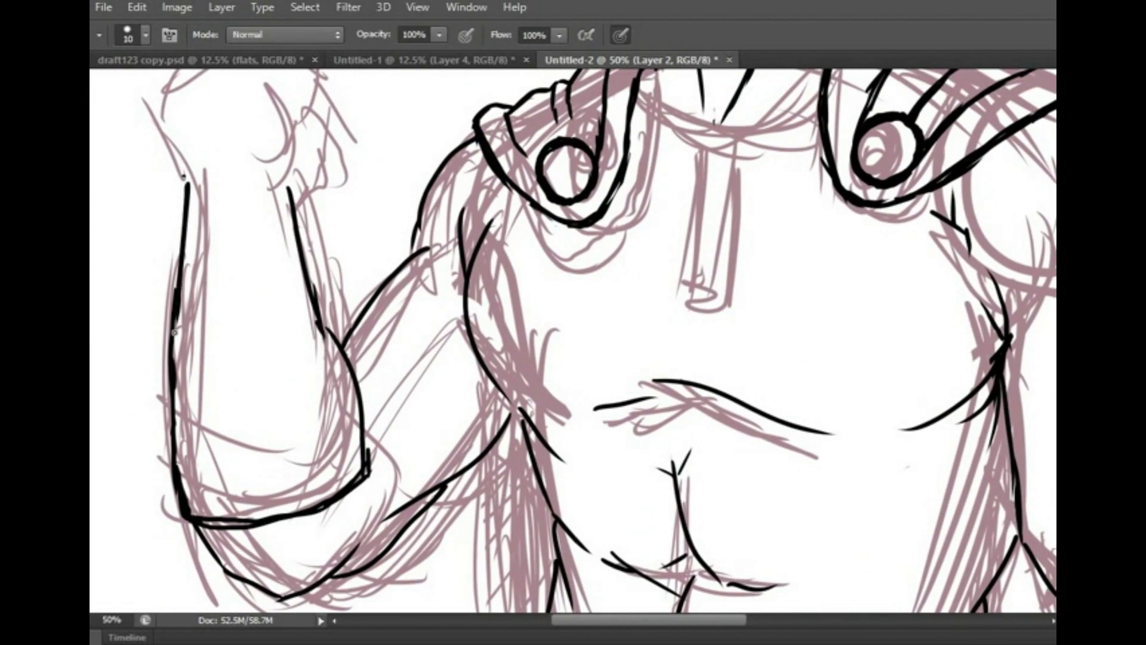
Step: Ink the raised fist's palm, thumb and first finger outlines above the wrist
scroll(219, 370, up, 4)
mouse_move(158, 320)
mouse_down()
mouse_move(243, 270)
mouse_move(253, 367)
mouse_up()
mouse_move(222, 325)
mouse_down()
mouse_move(245, 382)
mouse_move(230, 326)
mouse_up()
drag(179, 272, 296, 262)
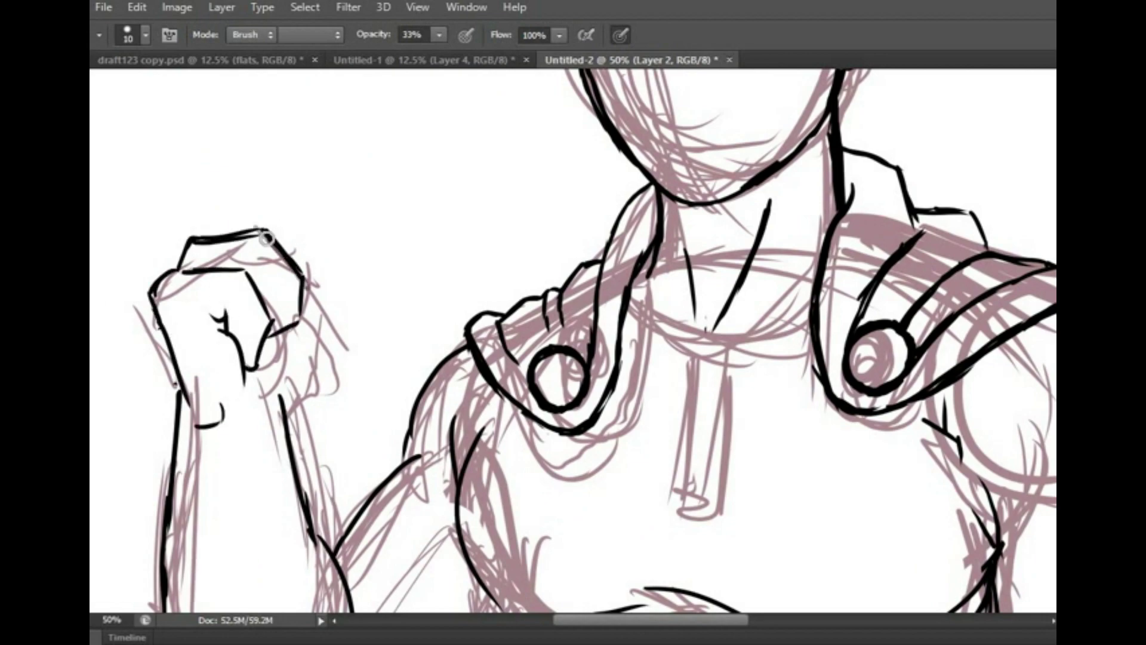
Step: Erase the upper finger outline and outer edge of the raised fist
click(973, 151)
key(e)
drag(185, 241, 299, 281)
drag(161, 269, 150, 302)
key(b)
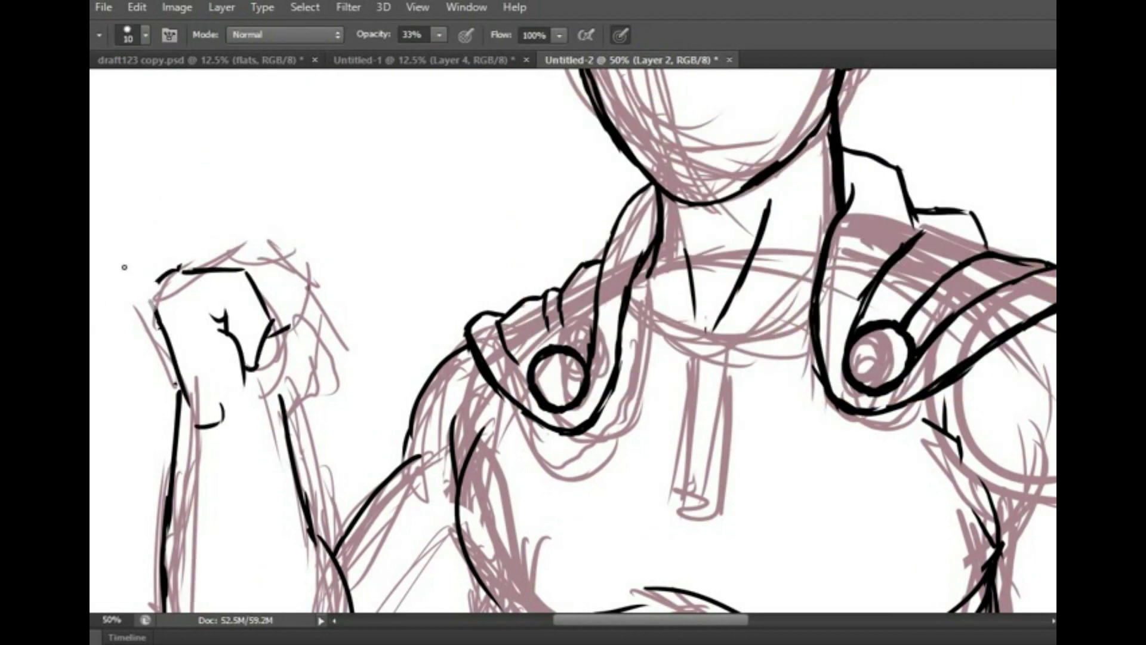
Step: Test the brush beside the raised fist, undo the test stroke, and set the brush opacity to 100%
click(145, 35)
click(337, 206)
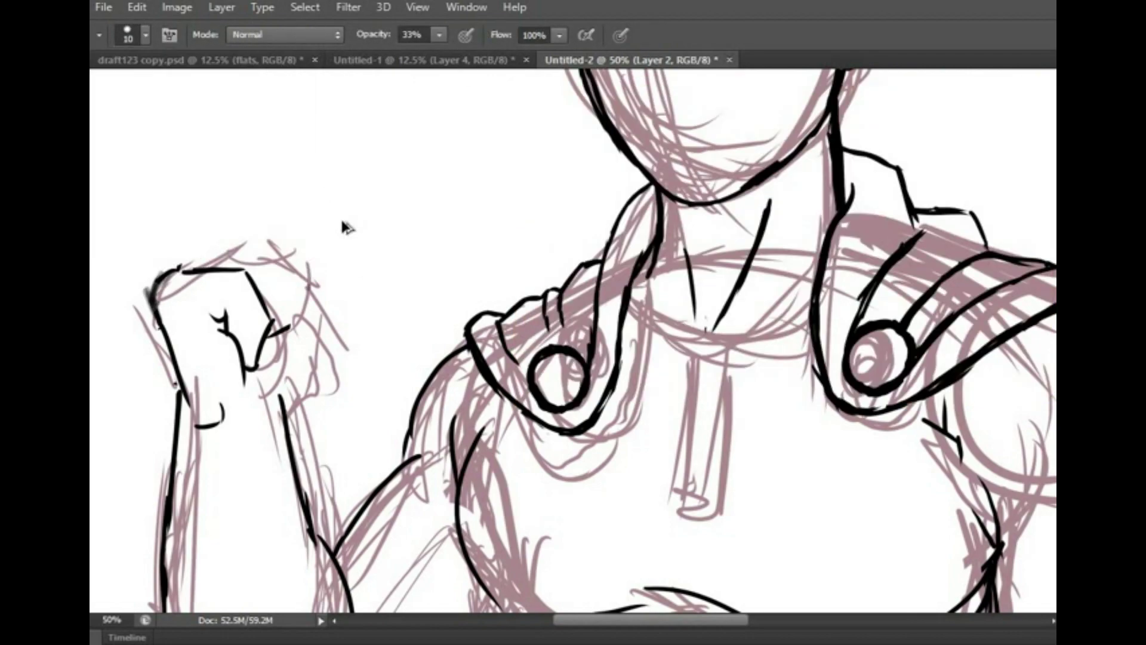
drag(280, 269, 308, 200)
key(ctrl+z)
key(0)
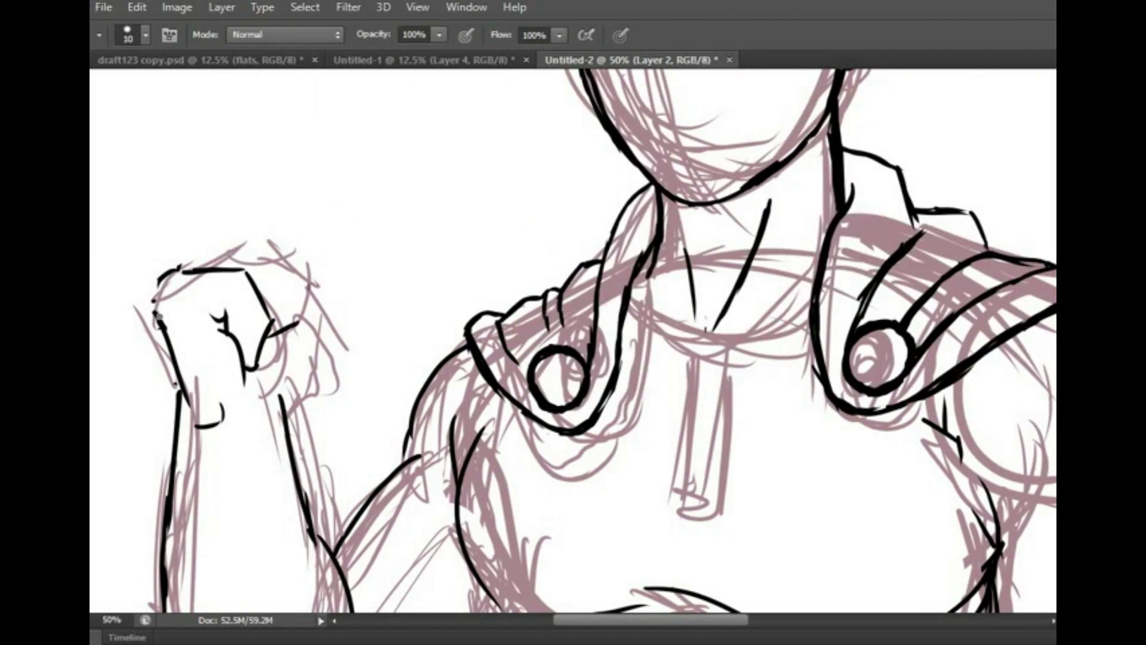
Step: Ink the raised fist's folded fingers and knuckles, redrawing misplaced strokes and erasing stray lines along its outer edge
drag(160, 271, 264, 346)
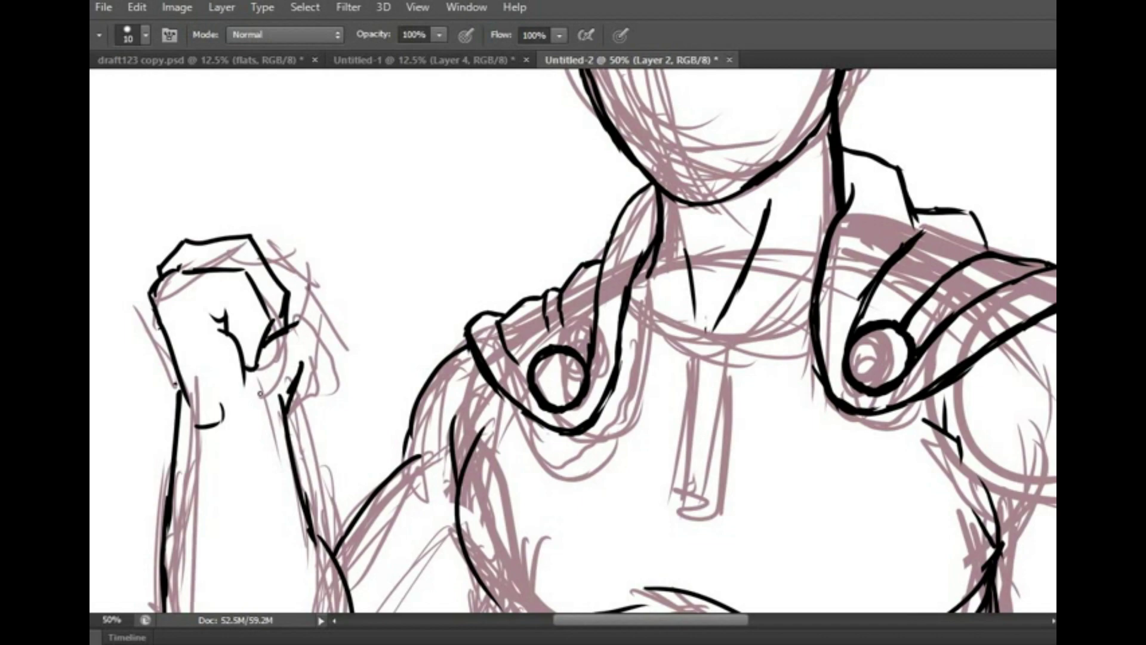
key(ctrl+z)
drag(182, 243, 264, 249)
key(ctrl+z)
mouse_move(288, 325)
mouse_down()
mouse_move(298, 257)
mouse_move(312, 330)
mouse_up()
drag(206, 232, 290, 206)
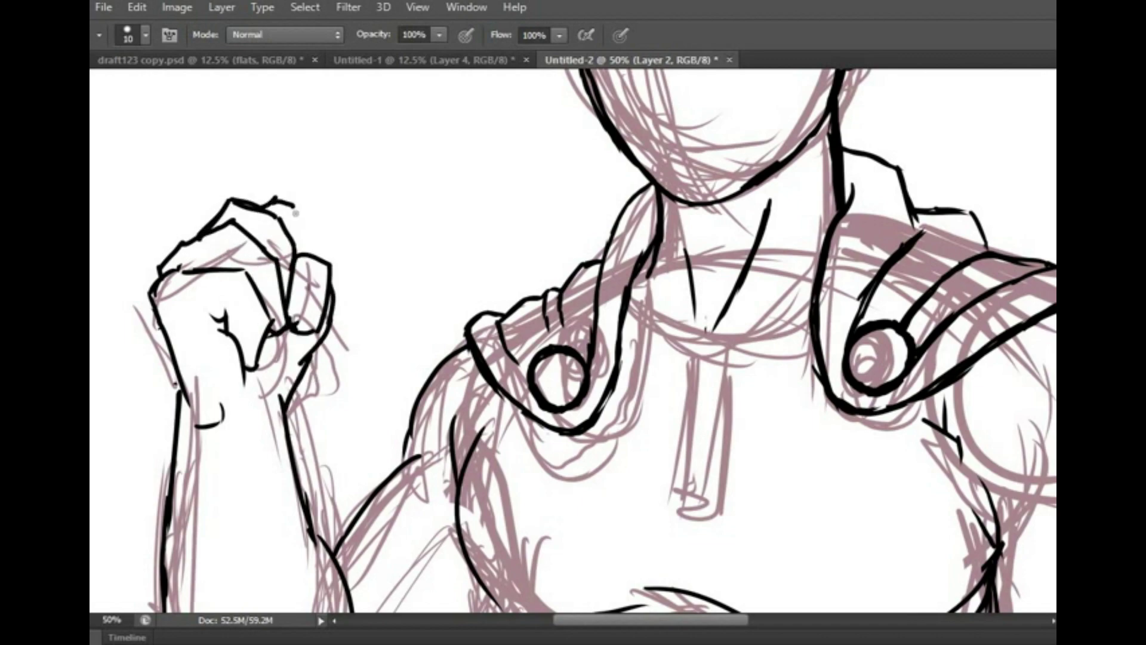
key(e)
mouse_move(331, 292)
mouse_down()
mouse_move(335, 343)
mouse_move(283, 415)
mouse_up()
key(b)
Step: Ink the belt buckle as a thick outer ring with a thinner oval inside
key(ctrl+minus)
key(ctrl+minus)
key(ctrl+minus)
key(ctrl+minus)
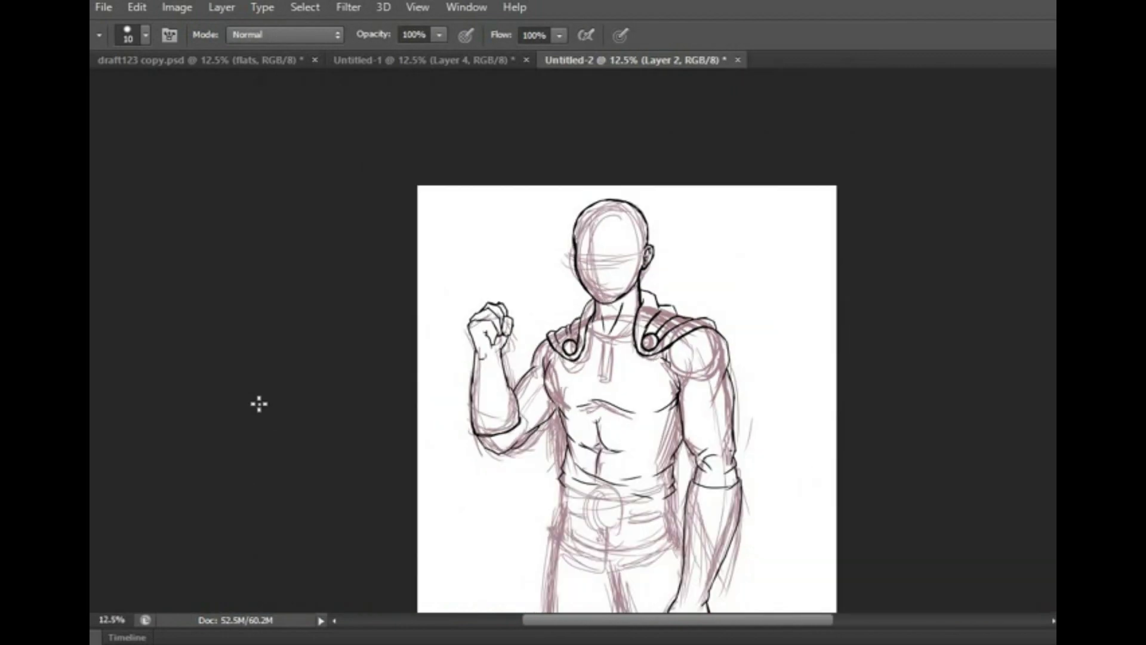
key(ctrl+plus)
key(ctrl+plus)
key(ctrl+plus)
key(ctrl+plus)
key(bracketright)
mouse_move(414, 373)
mouse_down()
mouse_move(486, 439)
mouse_move(442, 540)
mouse_up()
key(e)
key(b)
key(bracketleft)
mouse_move(416, 410)
mouse_down()
mouse_move(391, 463)
mouse_move(454, 465)
mouse_move(418, 418)
mouse_move(410, 497)
mouse_up()
key(e)
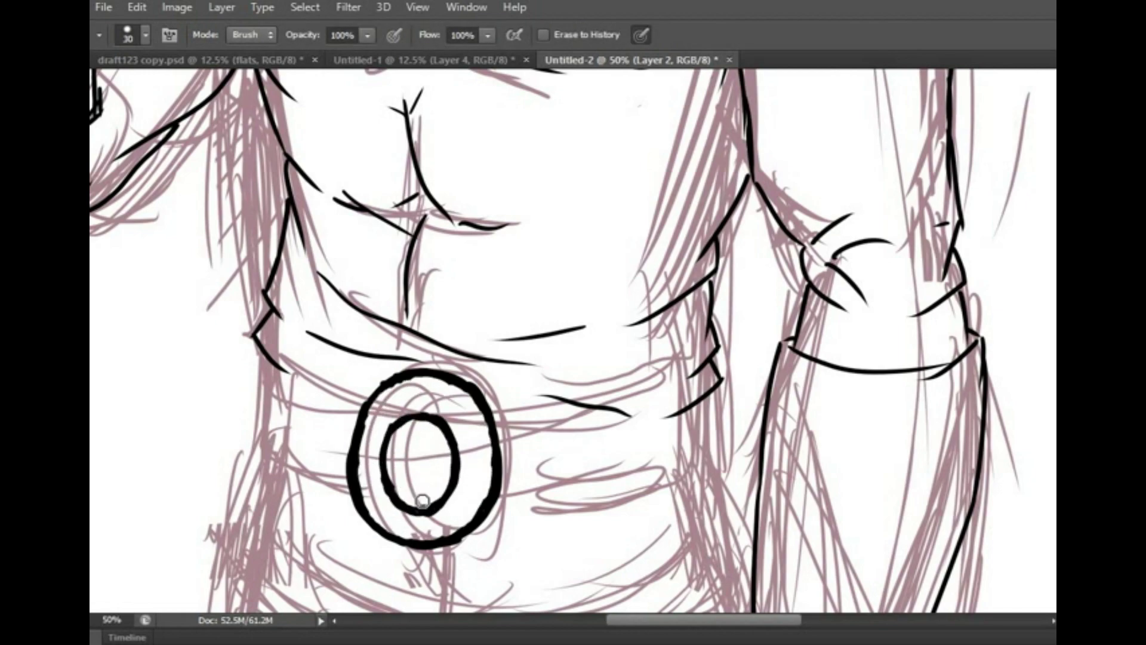
Step: Ink the belt's side ends and its upper and lower edges on both sides of the buckle
key(b)
mouse_move(272, 365)
mouse_down()
mouse_move(361, 410)
mouse_move(352, 499)
mouse_up()
drag(358, 358, 244, 326)
drag(537, 385, 597, 373)
mouse_move(597, 373)
mouse_down()
mouse_move(597, 454)
mouse_move(442, 462)
mouse_move(418, 478)
mouse_up()
Step: Lasso part of the belt's line art and adjust it with Free Transform
key(e)
key(l)
mouse_move(138, 394)
mouse_down()
mouse_move(244, 480)
mouse_move(239, 453)
mouse_up()
key(ctrl+t)
key(Return)
Step: Refine the belt's lower edge and end line beside the buckle, adjusting a lassoed piece with Free Transform
key(b)
drag(383, 477, 596, 444)
key(ctrl+z)
key(l)
drag(382, 441, 385, 498)
key(ctrl+t)
key(Return)
key(b)
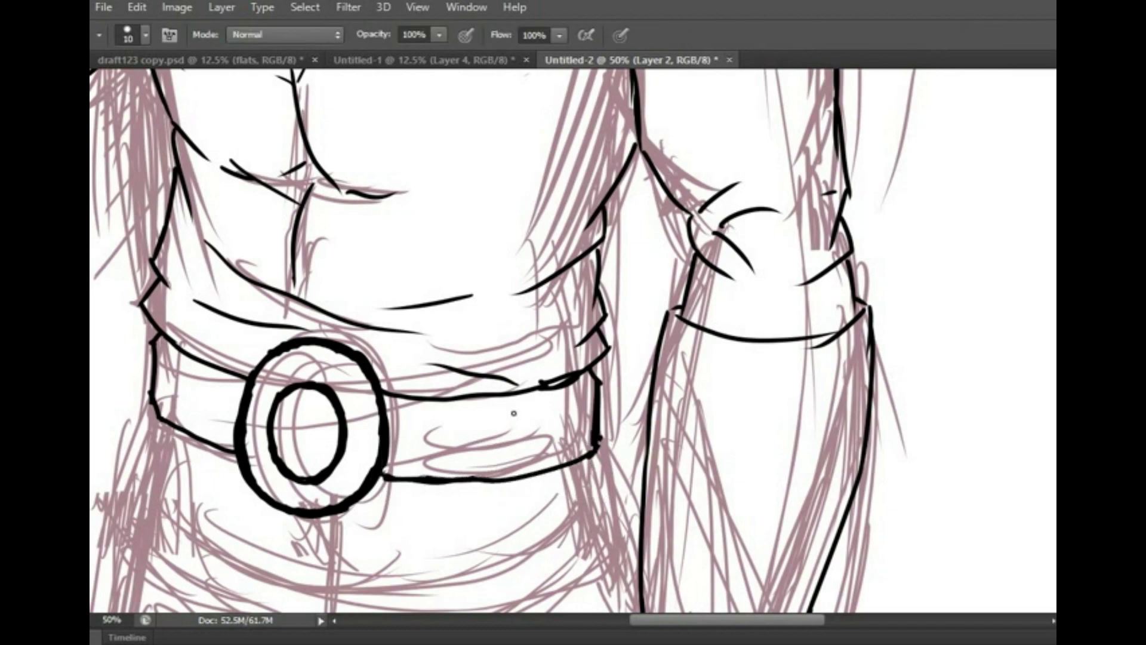
drag(594, 453, 616, 292)
Step: Lasso the belt buckle, scale its height to 91.72% with Free Transform, and shift it slightly upward
key(l)
drag(269, 197, 275, 191)
key(ctrl+t)
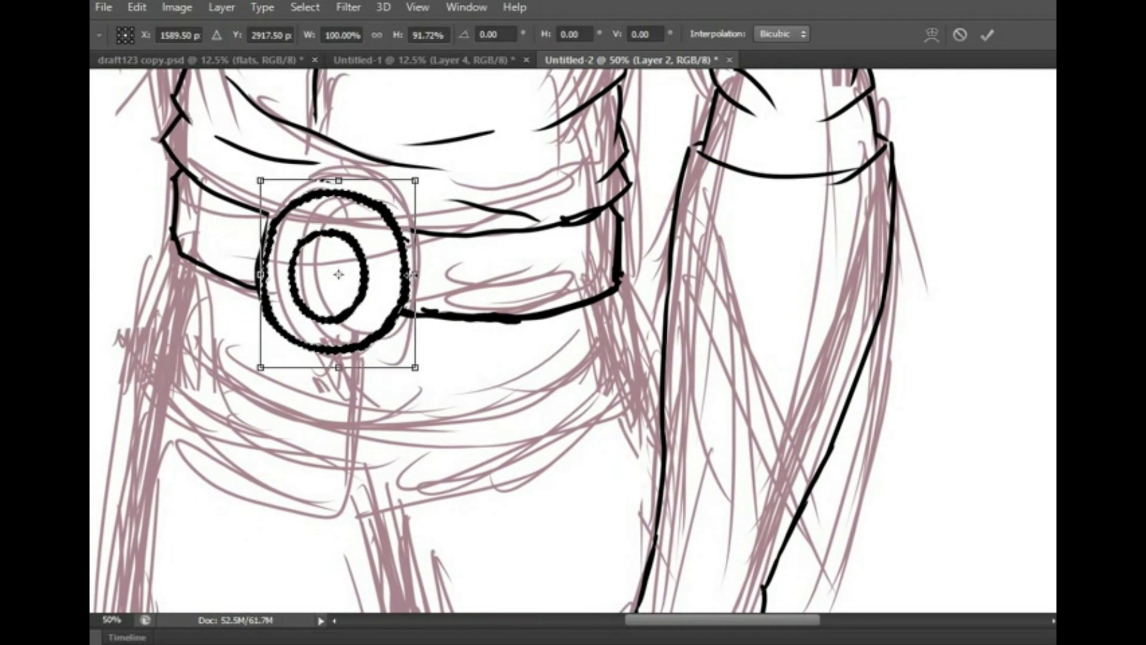
drag(336, 274, 333, 264)
key(Return)
Step: Ink the trousers' front seam below the buckle and the groin folds on the raised-arm side
key(b)
mouse_move(329, 363)
mouse_down()
mouse_move(340, 257)
mouse_move(350, 293)
mouse_up()
drag(282, 309, 354, 342)
mouse_move(368, 346)
mouse_down()
mouse_move(442, 337)
mouse_move(396, 434)
mouse_up()
drag(199, 350, 390, 434)
drag(235, 407, 396, 440)
drag(208, 373, 255, 396)
Step: Ink the groin crease and trouser folds on the lowered-arm side
mouse_move(426, 401)
mouse_down()
mouse_move(370, 385)
mouse_move(533, 337)
mouse_up()
drag(362, 416, 473, 422)
drag(493, 349, 613, 350)
drag(577, 326, 618, 323)
drag(619, 325, 716, 296)
Step: Ink the hip contours from the belt down to the top of the thighs
drag(221, 137, 177, 367)
key(ctrl+z)
mouse_move(242, 101)
mouse_down()
mouse_move(204, 152)
mouse_move(185, 295)
mouse_up()
drag(292, 493, 350, 310)
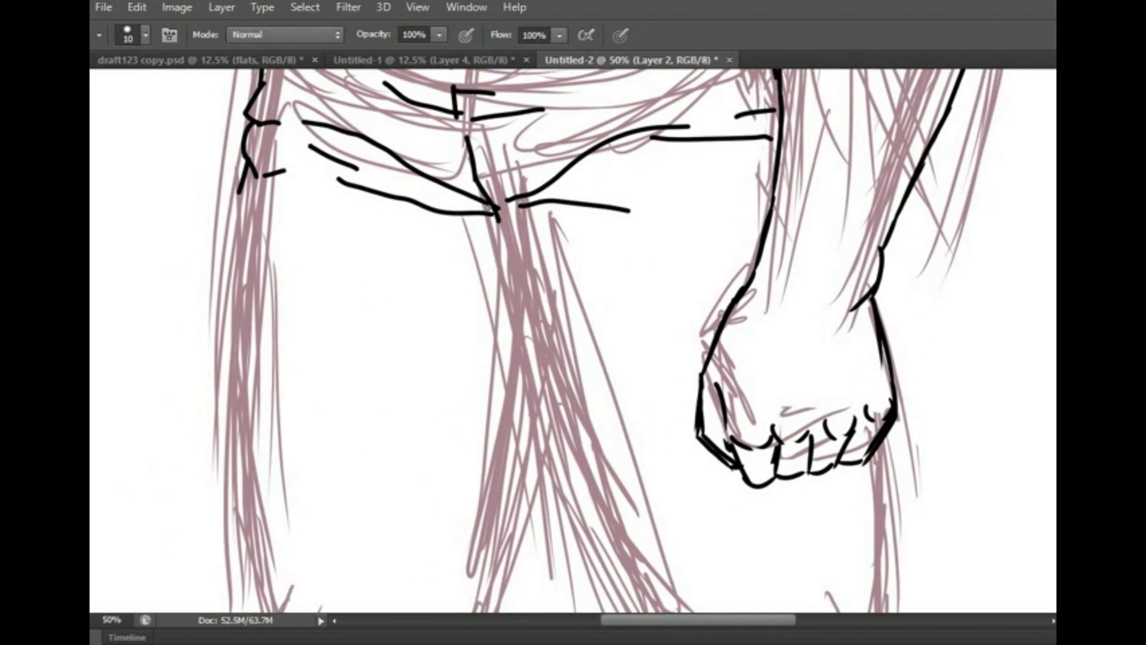
Step: Ink the inner and outer thigh contours of the leg below the lowered fist
drag(513, 244, 612, 528)
drag(612, 528, 601, 374)
mouse_move(582, 302)
mouse_down()
mouse_move(661, 505)
mouse_move(612, 354)
mouse_move(652, 435)
mouse_up()
mouse_move(824, 293)
mouse_down()
mouse_move(869, 525)
mouse_move(874, 429)
mouse_up()
Step: Ink the knee folds, shin lines and boot top of the leg on the lowered-arm side
drag(657, 335, 660, 483)
drag(648, 218, 680, 295)
drag(716, 338, 589, 328)
mouse_move(511, 244)
mouse_down()
mouse_move(549, 382)
mouse_move(578, 417)
mouse_up()
drag(579, 418, 468, 401)
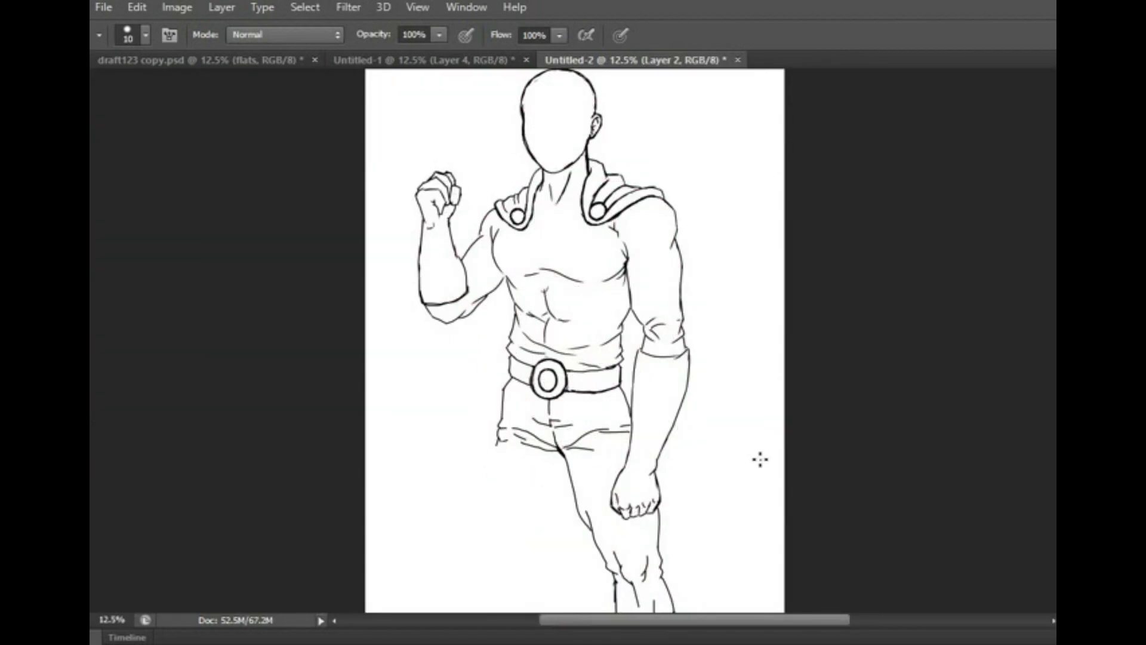
Step: Ink the thigh contours and outer knee wrinkles of the leg on the raised-arm side
drag(760, 459, 712, 374)
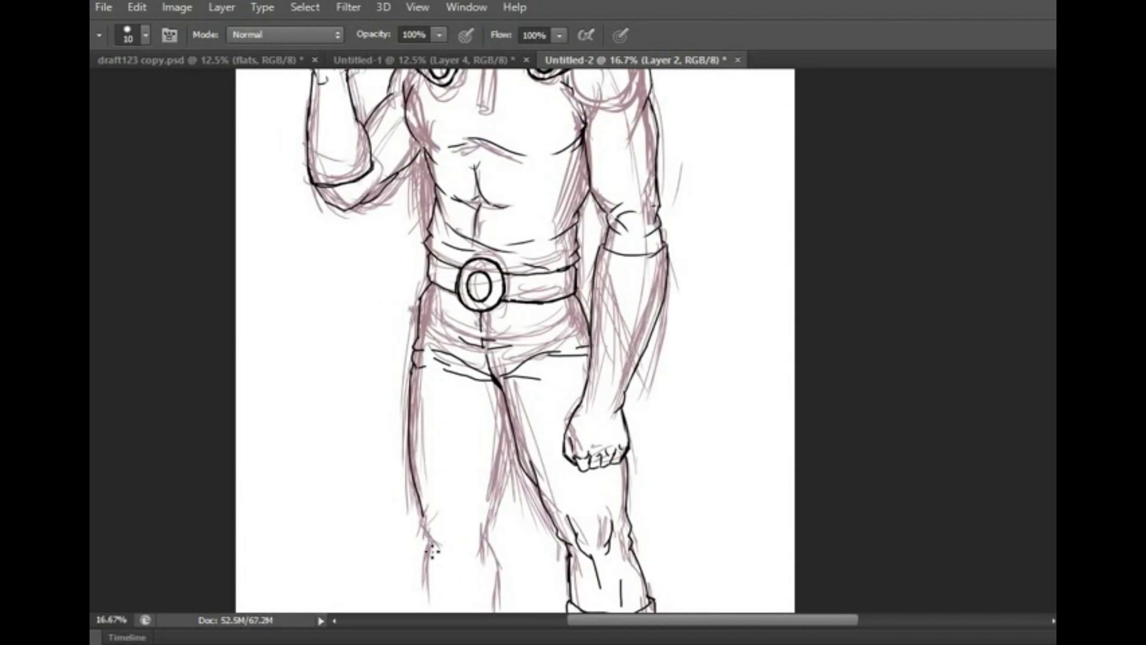
key(ctrl+plus)
key(ctrl+plus)
key(ctrl+plus)
drag(450, 373, 498, 251)
drag(185, 385, 185, 454)
mouse_move(182, 453)
mouse_down()
mouse_move(212, 512)
mouse_move(191, 594)
mouse_up()
key(ctrl+z)
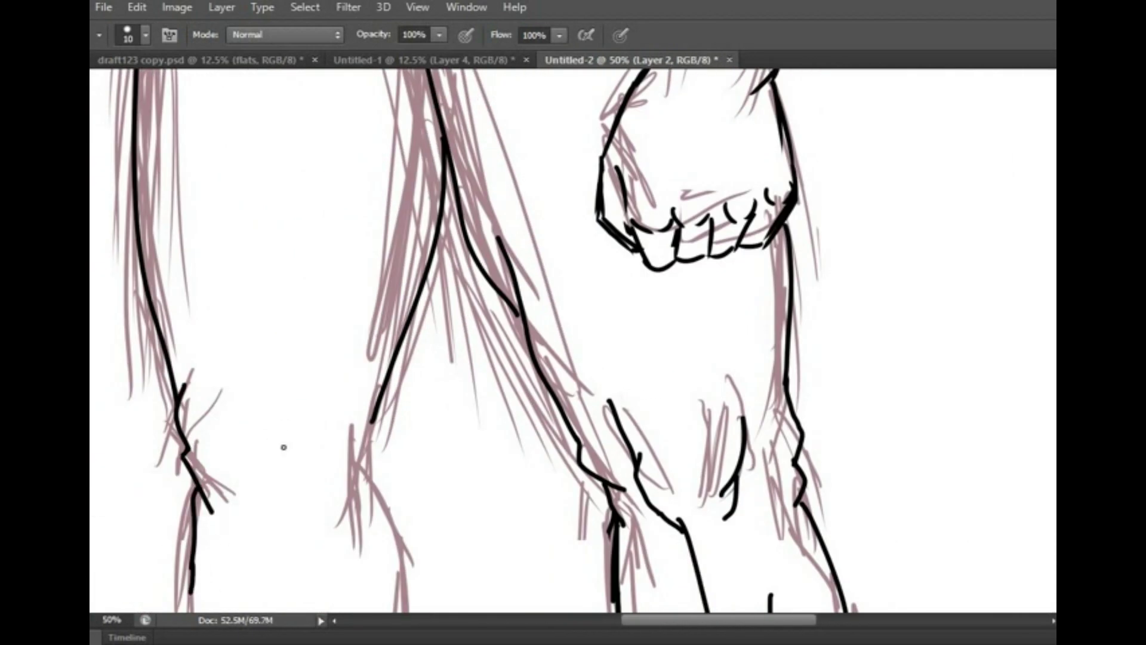
Step: Ink the inner knee wrinkles and both shin contours of the leg on the raised-arm side
drag(377, 417, 388, 501)
mouse_move(388, 501)
mouse_down()
mouse_move(382, 387)
mouse_move(389, 528)
mouse_up()
drag(188, 439, 200, 552)
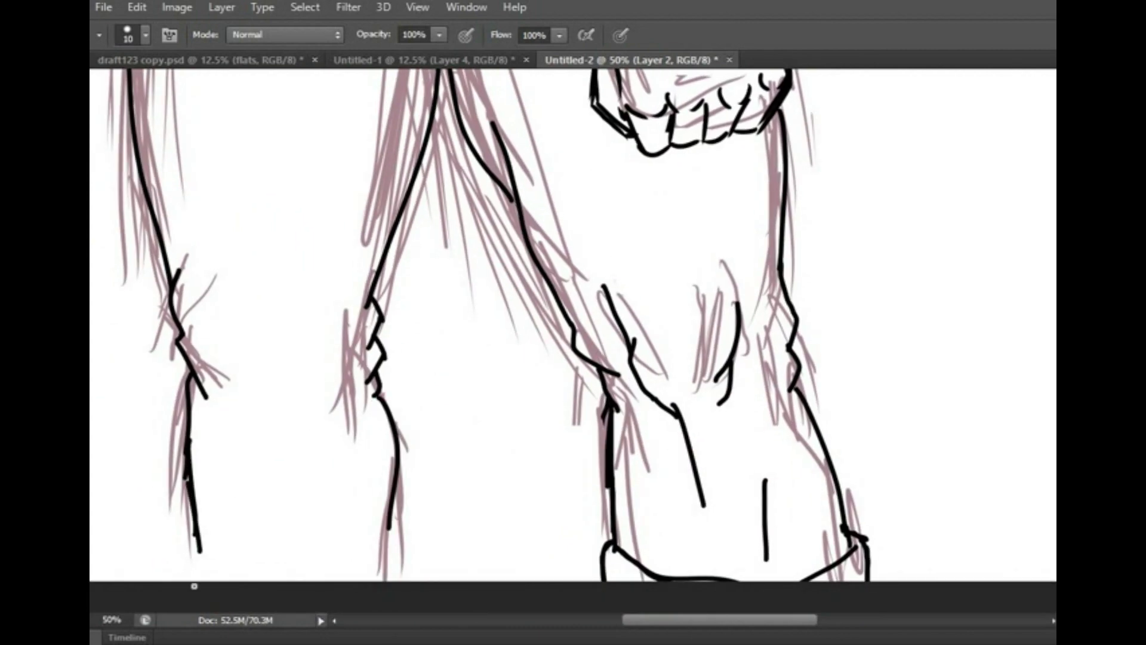
Step: Erase the lower shin lines of the leg on the raised-arm side and re-ink them
key(e)
drag(391, 532, 395, 471)
drag(200, 552, 190, 425)
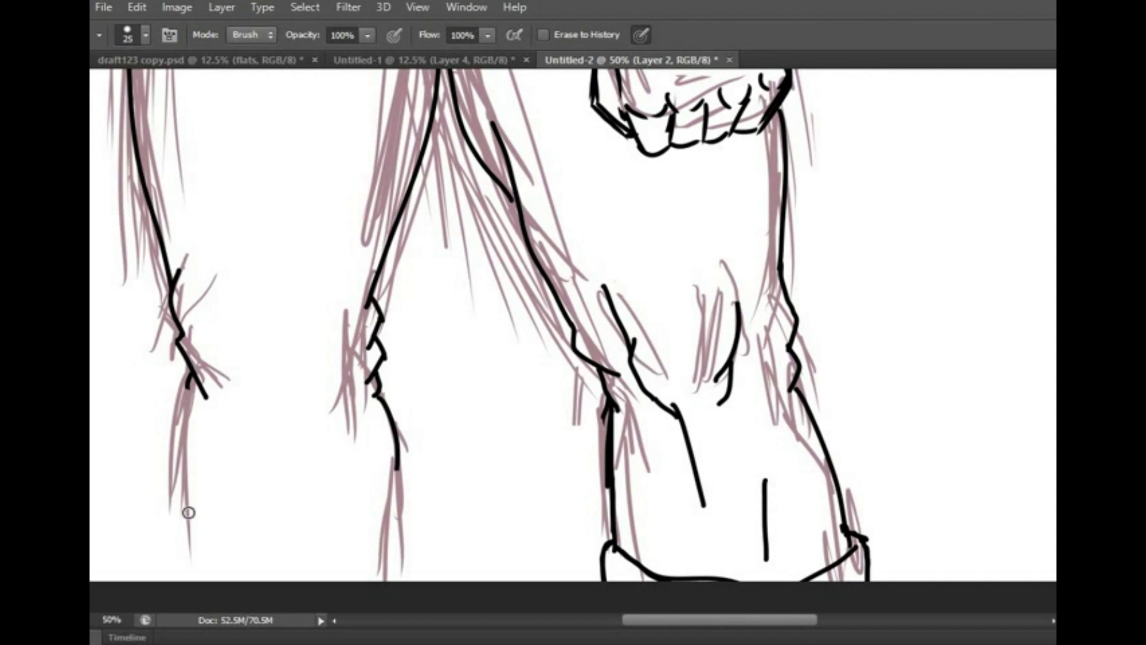
key(b)
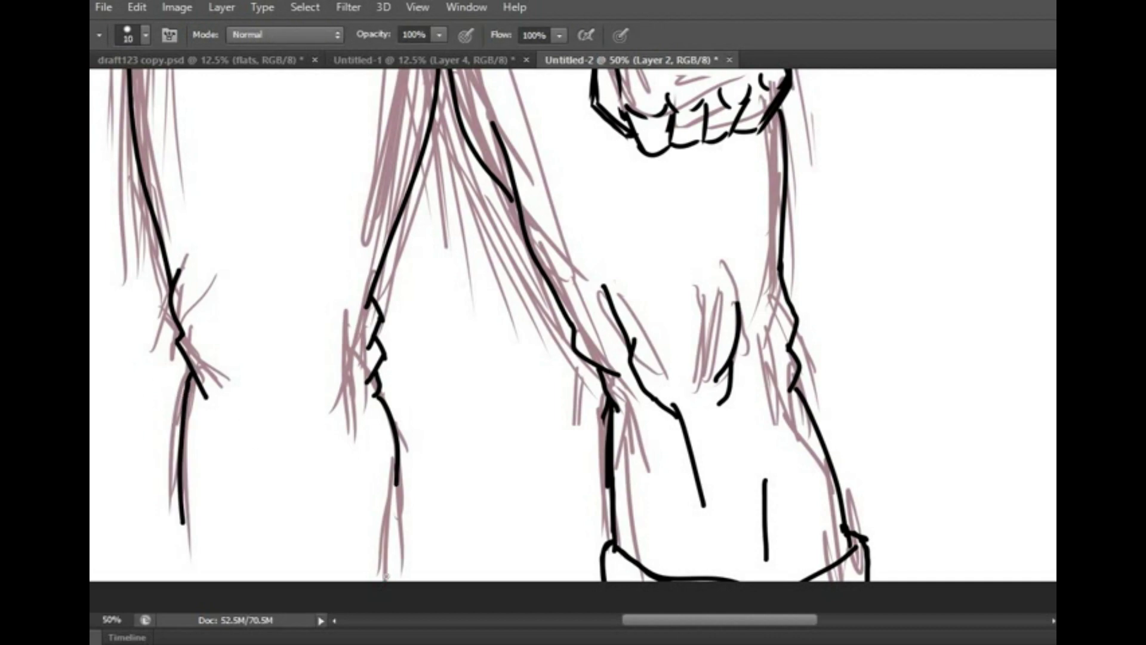
Step: Ink the remaining shin folds and boot top on the raised-arm side, erasing overlapping strokes
drag(133, 435, 157, 310)
drag(421, 315, 409, 421)
drag(195, 403, 246, 421)
key(e)
mouse_move(204, 418)
mouse_down()
mouse_move(379, 427)
mouse_move(418, 412)
mouse_up()
key(b)
Step: Hide the rough sketch and check the inked line art of the whole figure
key(ctrl+0)
key(ctrl+plus)
key(ctrl+plus)
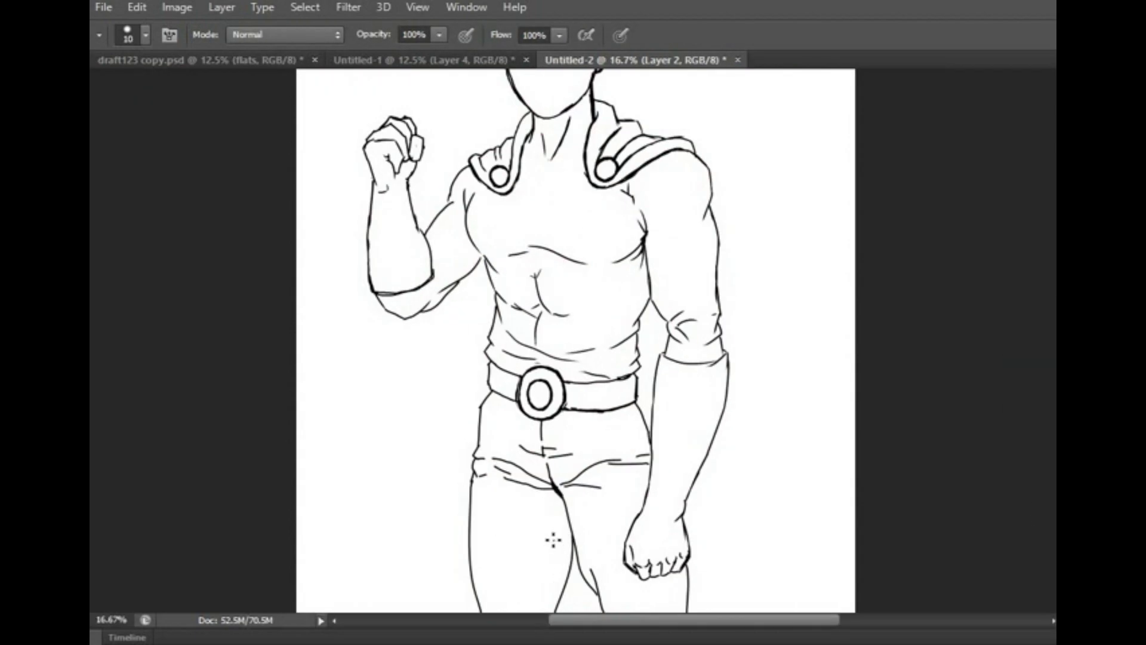
key(ctrl+plus)
key(ctrl+minus)
key(ctrl+minus)
key(ctrl+minus)
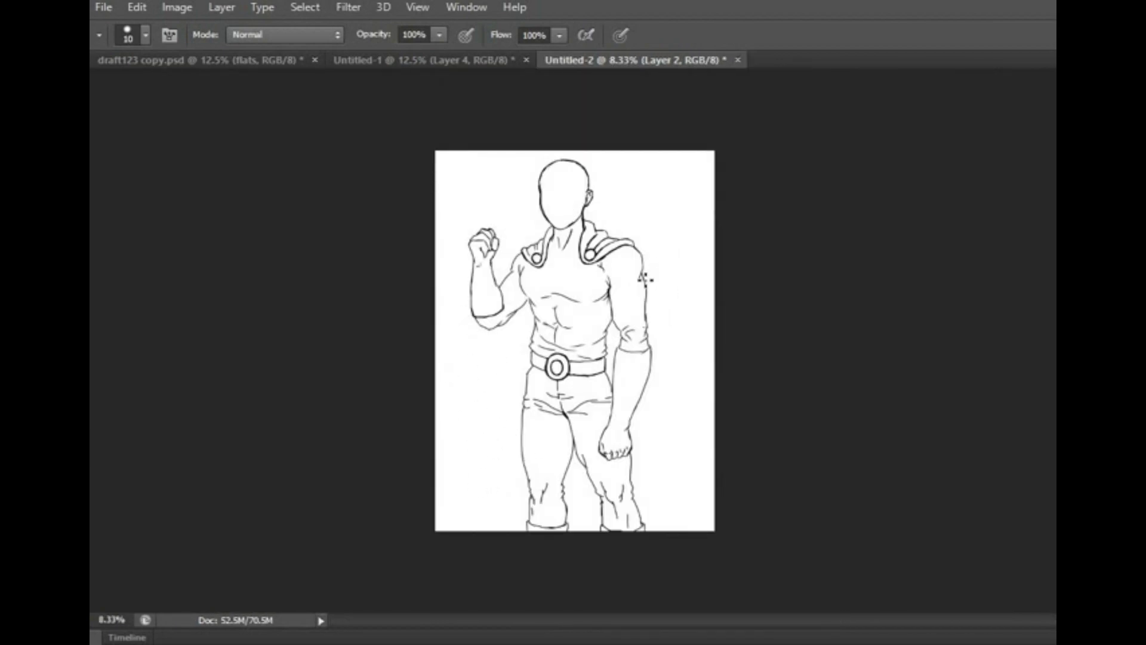
key(ctrl+plus)
key(ctrl+plus)
key(l)
key(ctrl+t)
key(Escape)
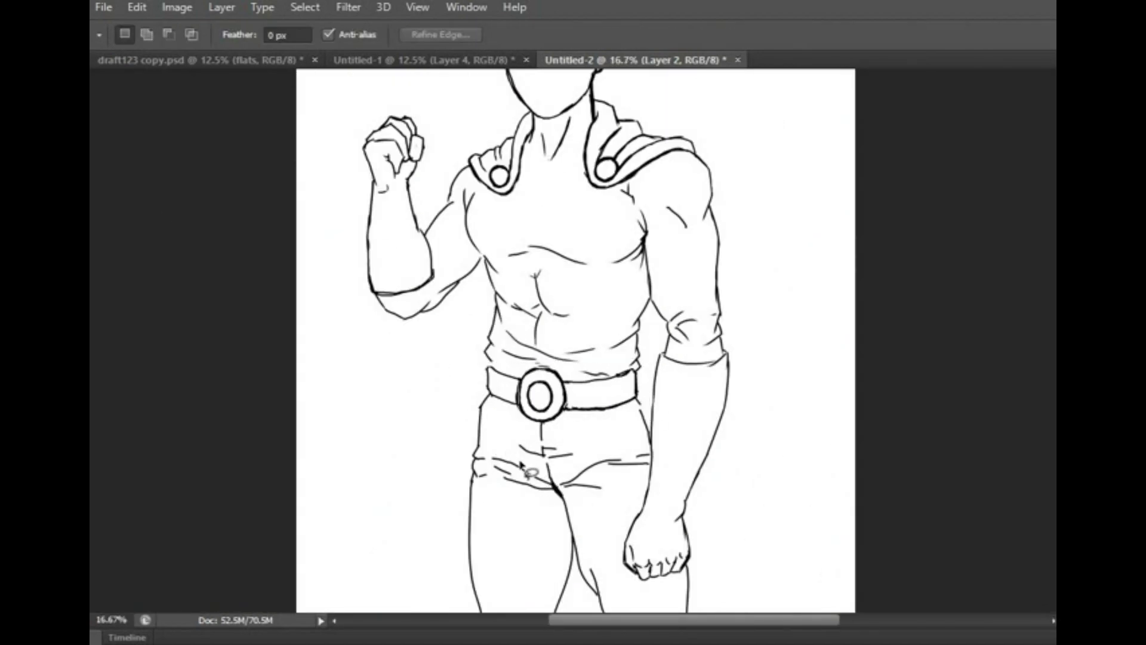
Step: Thicken the armpit and upper-arm contours of the lowered arm, cleaning up the strokes with the eraser
key(b)
key(ctrl+plus)
key(ctrl+plus)
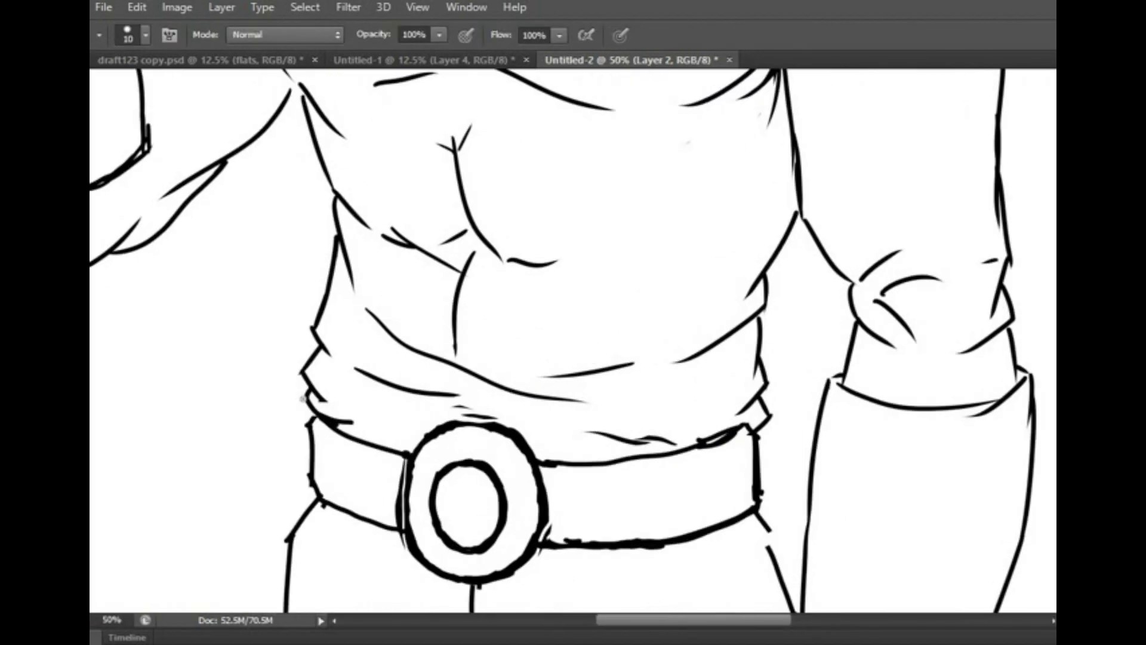
key(ctrl+plus)
key(e)
key(b)
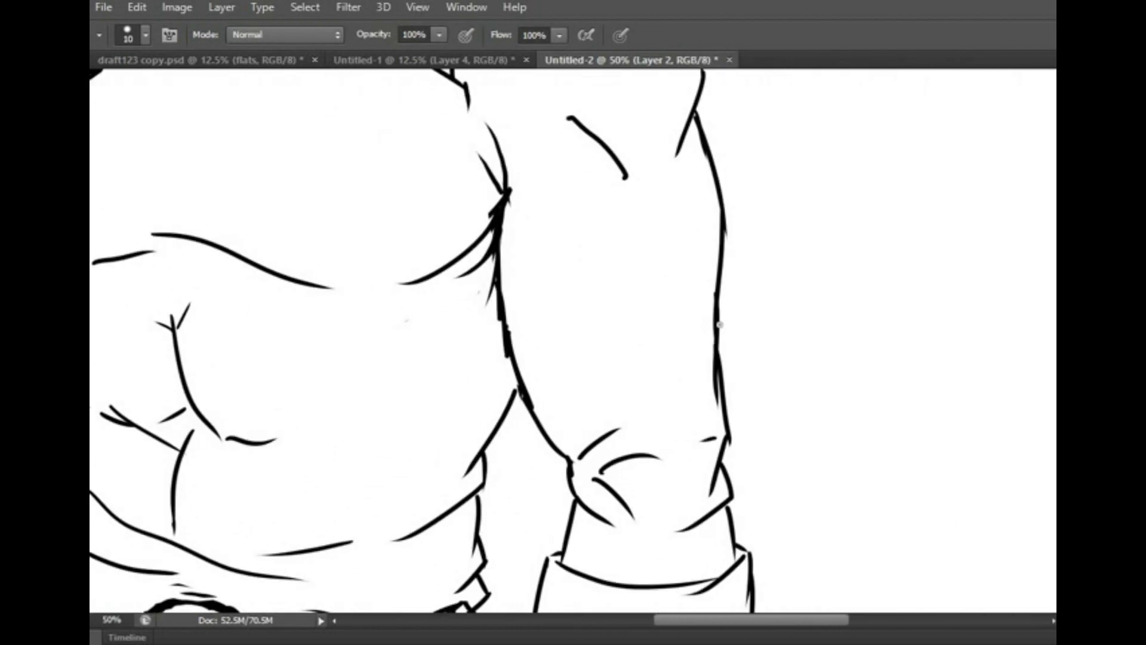
key(e)
key(b)
key(ctrl+minus)
key(ctrl+minus)
key(ctrl+minus)
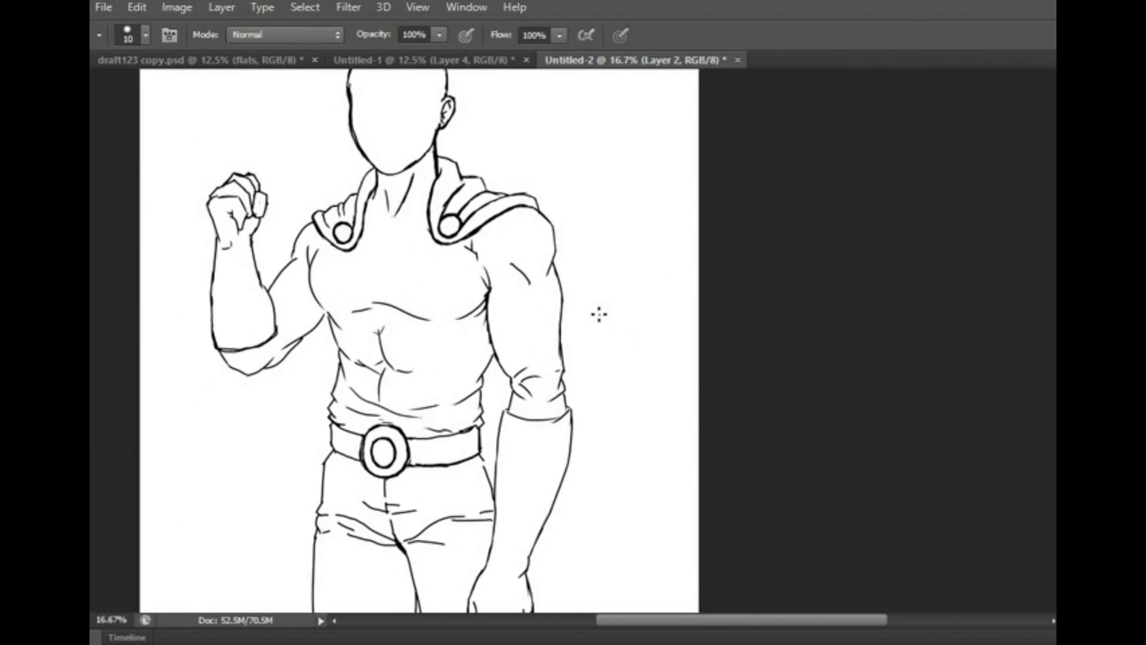
Step: Thicken the hip contour between the belt and the lowered forearm and tidy the surrounding lines
scroll(598, 311, down, 3)
key(ctrl+plus)
key(ctrl+plus)
key(ctrl+plus)
key(ctrl+plus)
scroll(328, 312, left, 2)
mouse_move(263, 318)
mouse_down()
mouse_move(328, 312)
mouse_move(241, 315)
mouse_move(389, 277)
mouse_move(232, 309)
mouse_up()
key(e)
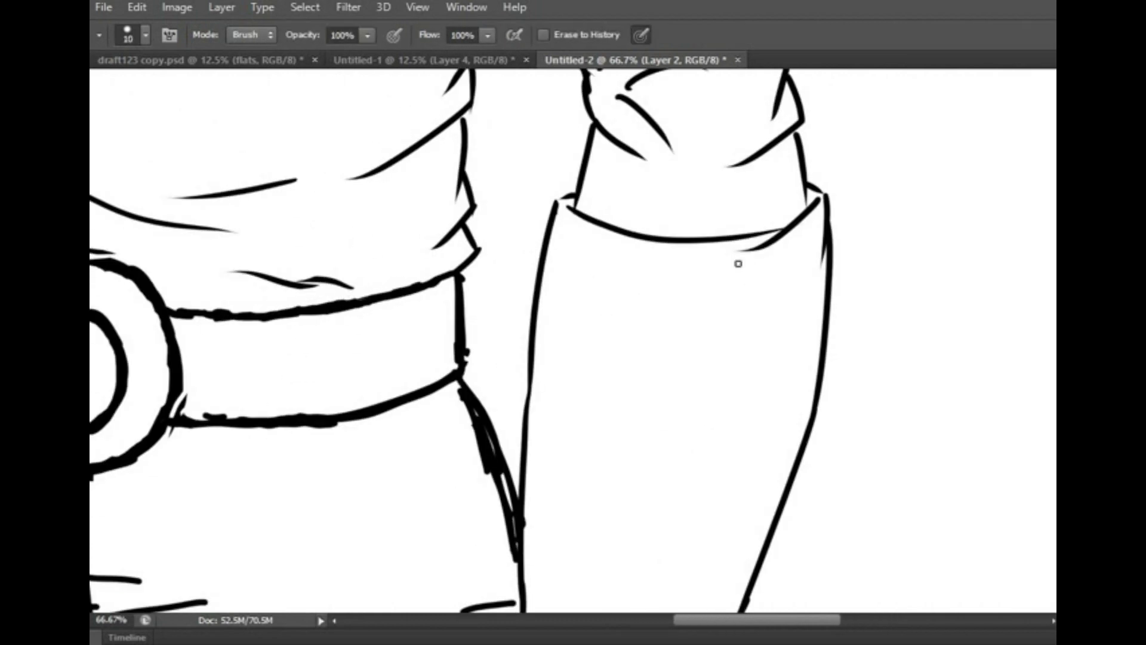
key(b)
key(ctrl+minus)
key(ctrl+minus)
key(ctrl+minus)
key(ctrl+minus)
scroll(645, 388, up, 3)
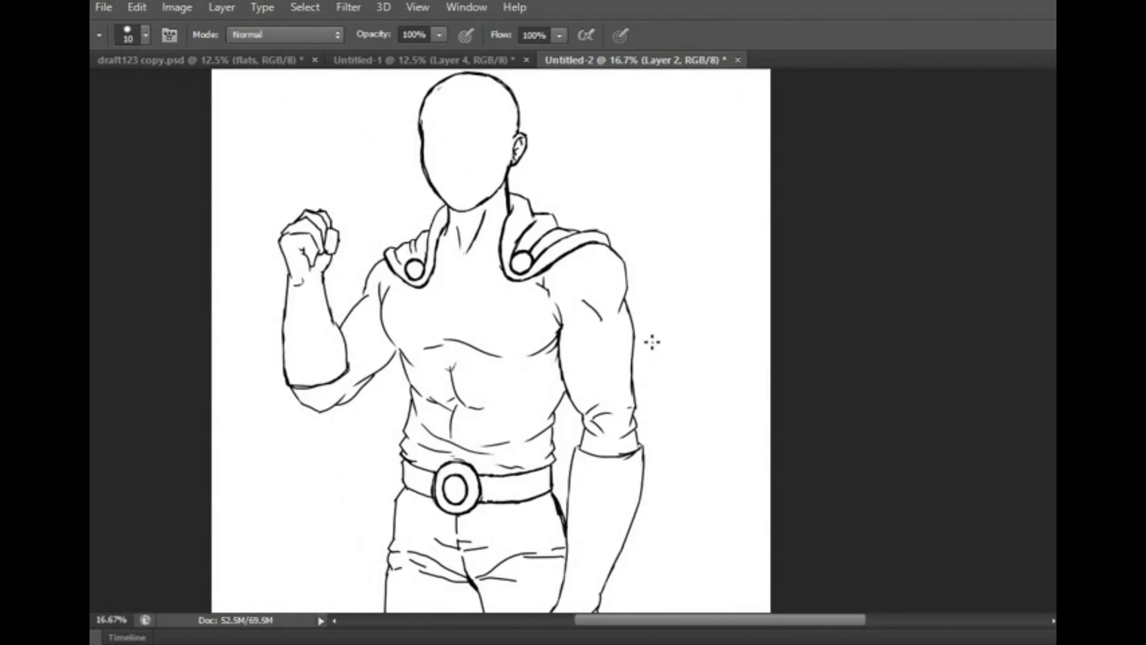
Step: Erase the abdominal muscle lines and redraw the centre lines with a curved line under the ribs
key(e)
drag(436, 406, 453, 418)
key(ctrl+plus)
drag(442, 376, 407, 435)
key(b)
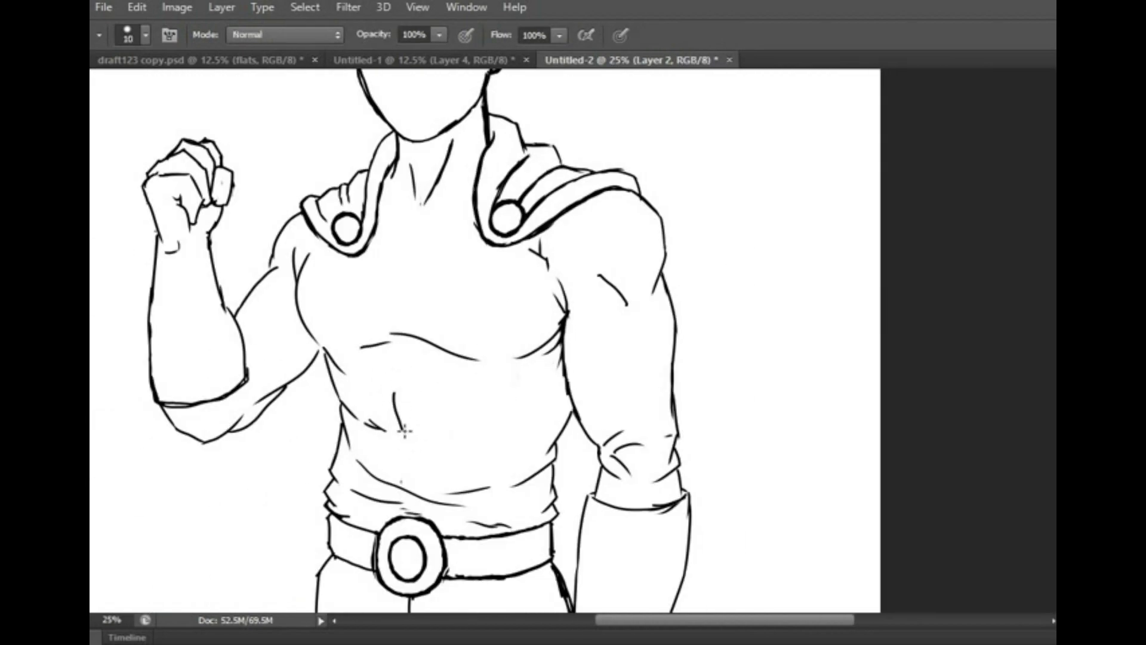
key(ctrl+z)
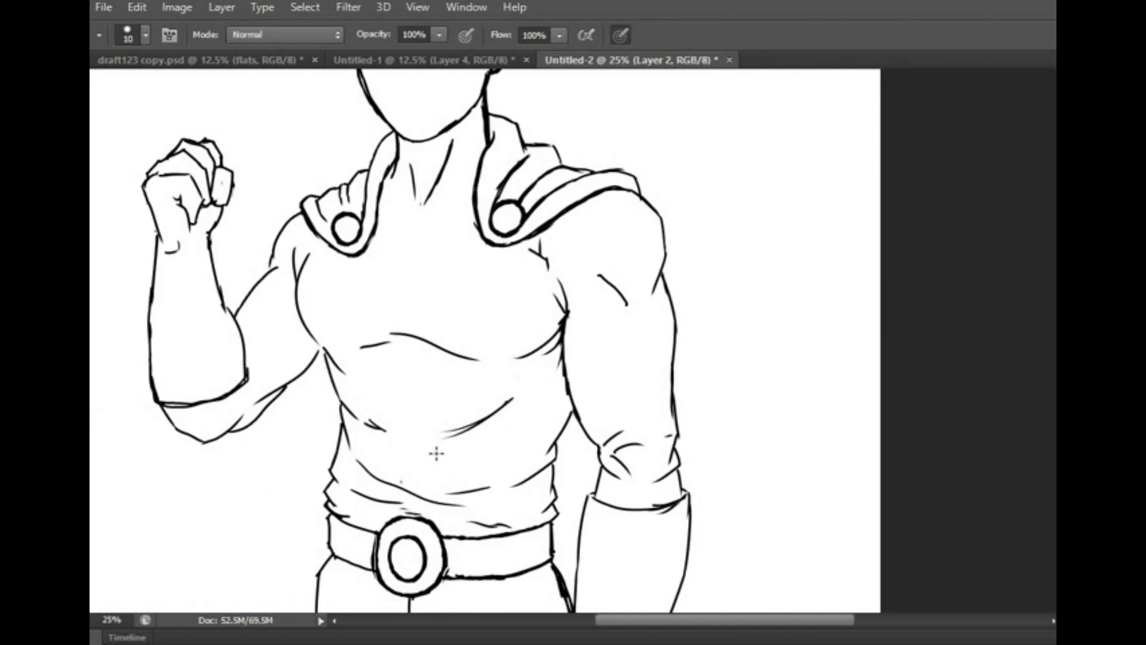
key(ctrl+minus)
key(ctrl+minus)
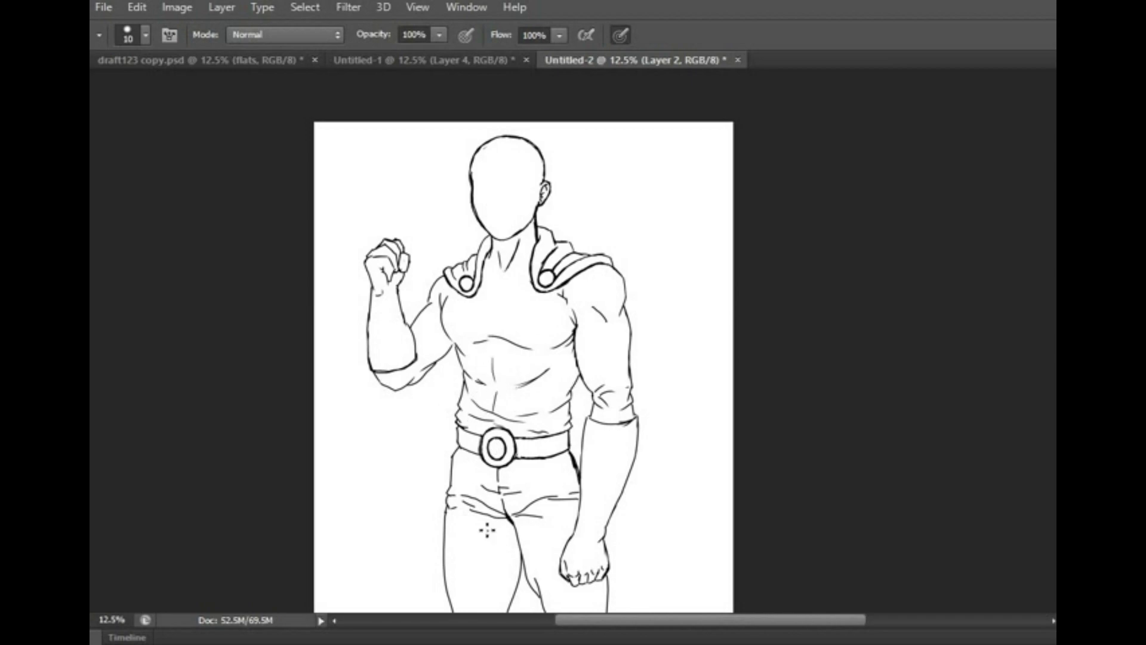
Step: Lasso the waist contour on the raised-arm side and shift it slightly inward with Free Transform
key(ctrl+plus)
key(l)
key(e)
key(l)
drag(335, 340, 349, 471)
key(ctrl+t)
drag(353, 411, 361, 407)
key(Return)
key(ctrl+d)
Step: Erase and redraw the chest's side contour on the raised-arm side, and thicken the flank line below it
key(e)
key(b)
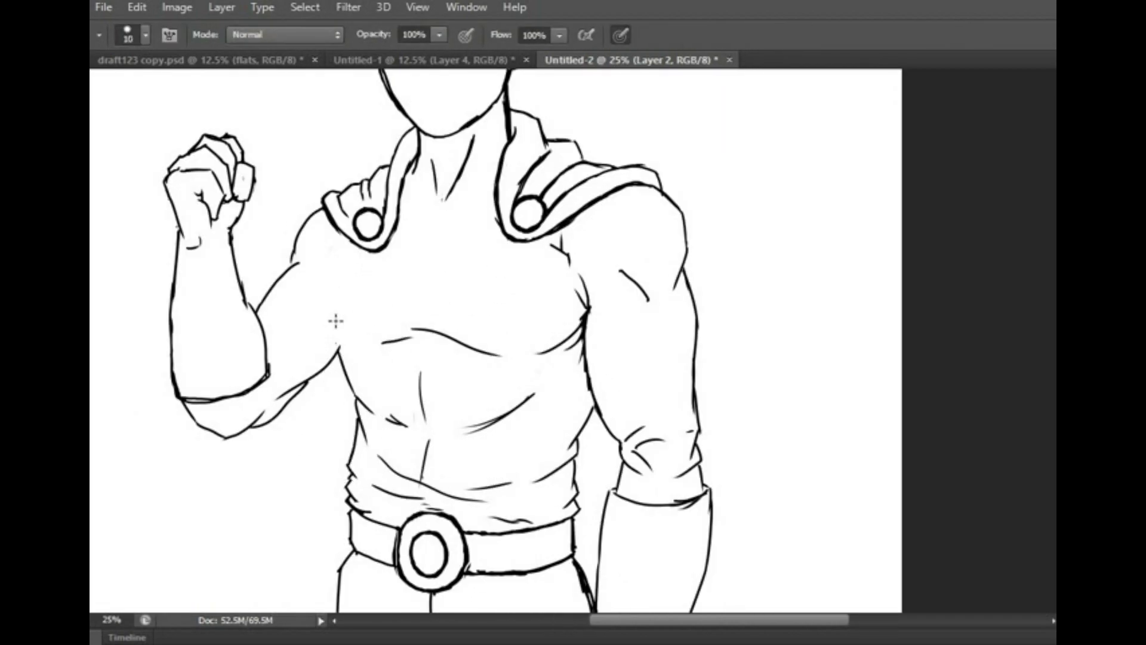
key(e)
key(ctrl+minus)
key(ctrl+plus)
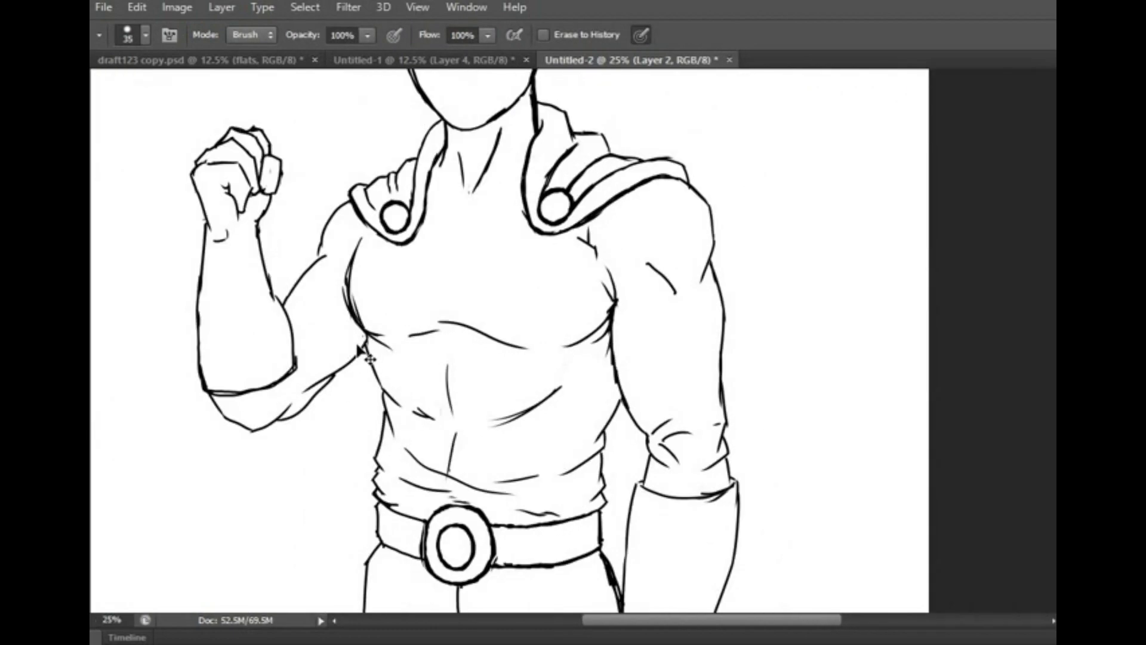
key(b)
drag(353, 225, 359, 327)
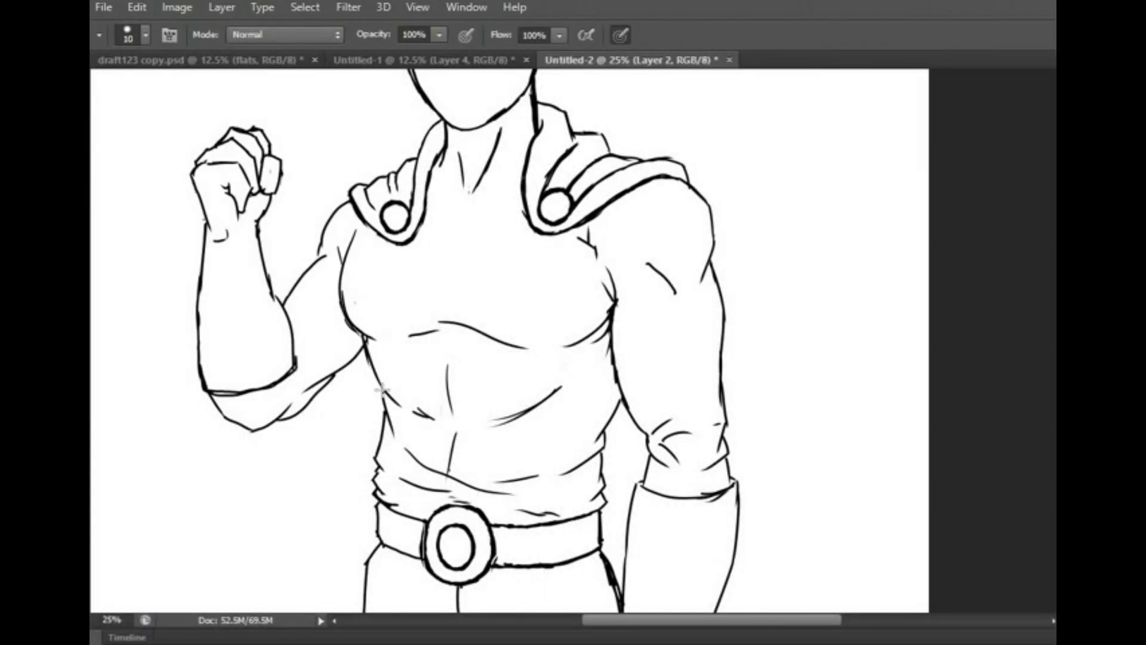
key(e)
key(b)
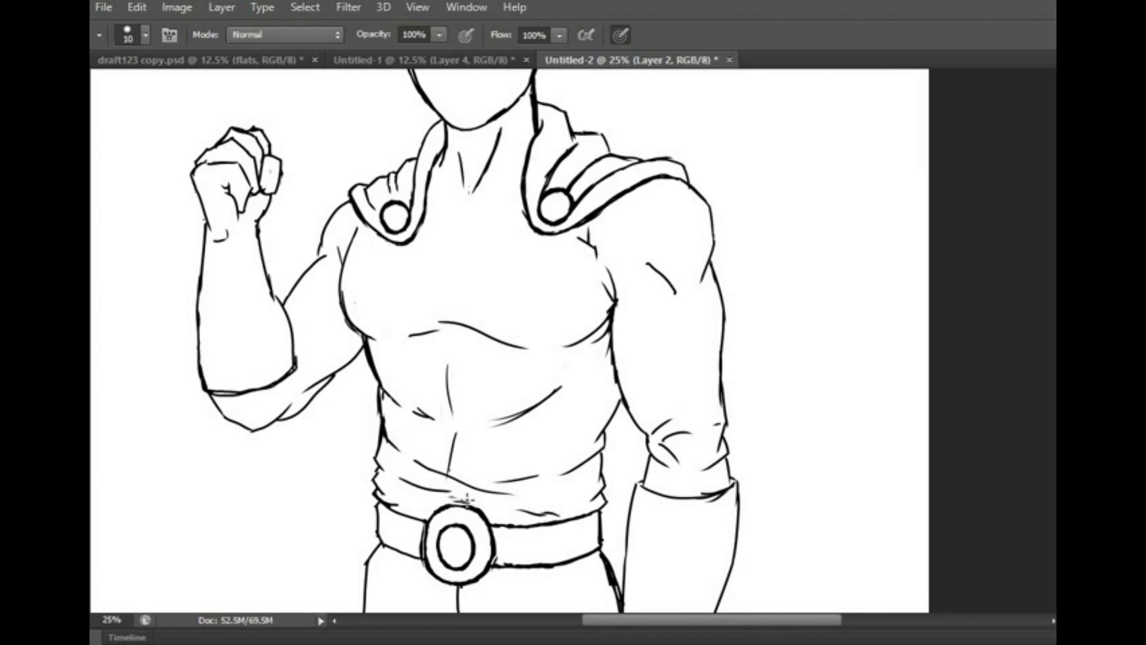
Step: Add a new empty layer above the line art
key(ctrl+minus)
key(ctrl+minus)
key(ctrl+minus)
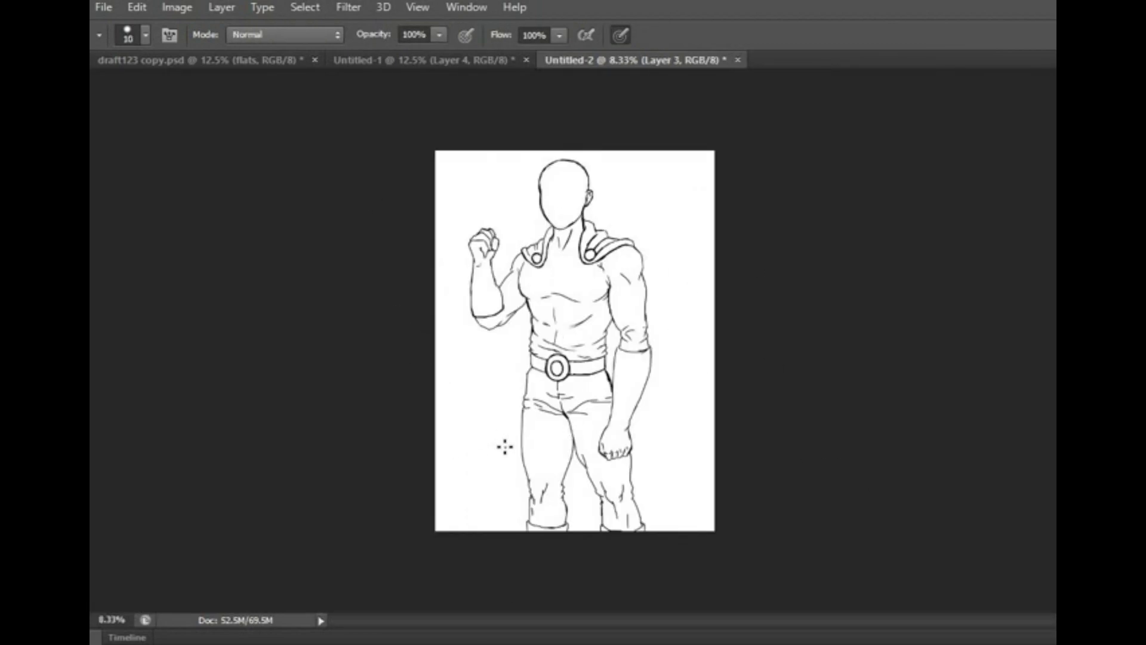
key(ctrl+plus)
key(ctrl+plus)
key(ctrl+plus)
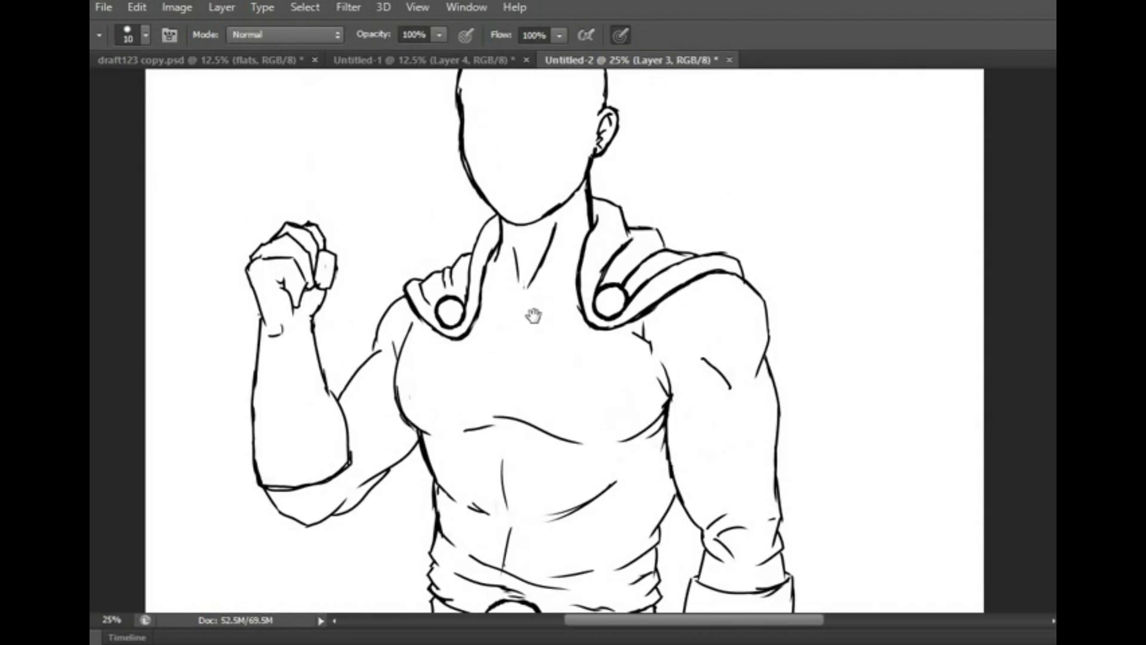
Step: Select the short line under the chest on the line art layer and reposition it with Free Transform
key(m)
drag(457, 447, 476, 470)
ctrl+click(493, 456)
key(ctrl+t)
key(Return)
click(137, 7)
key(Escape)
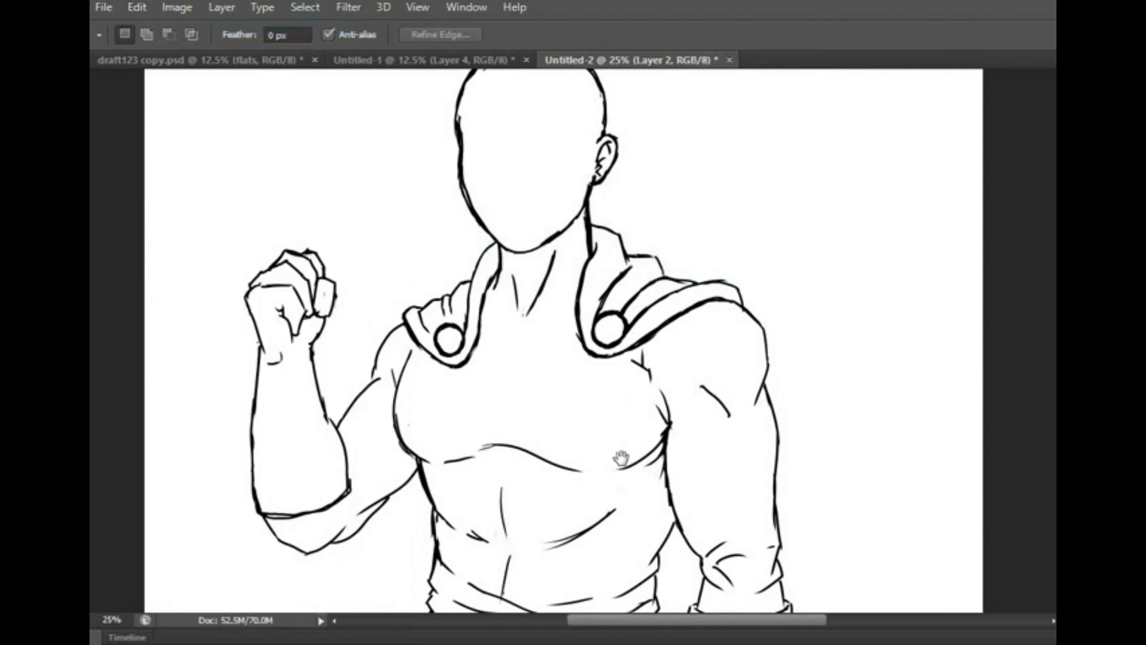
drag(654, 546, 582, 424)
key(e)
key(b)
Step: Fade the existing line art to light grey and make the new layer active for re-inking
key(ctrl+minus)
key(ctrl+minus)
key(ctrl+minus)
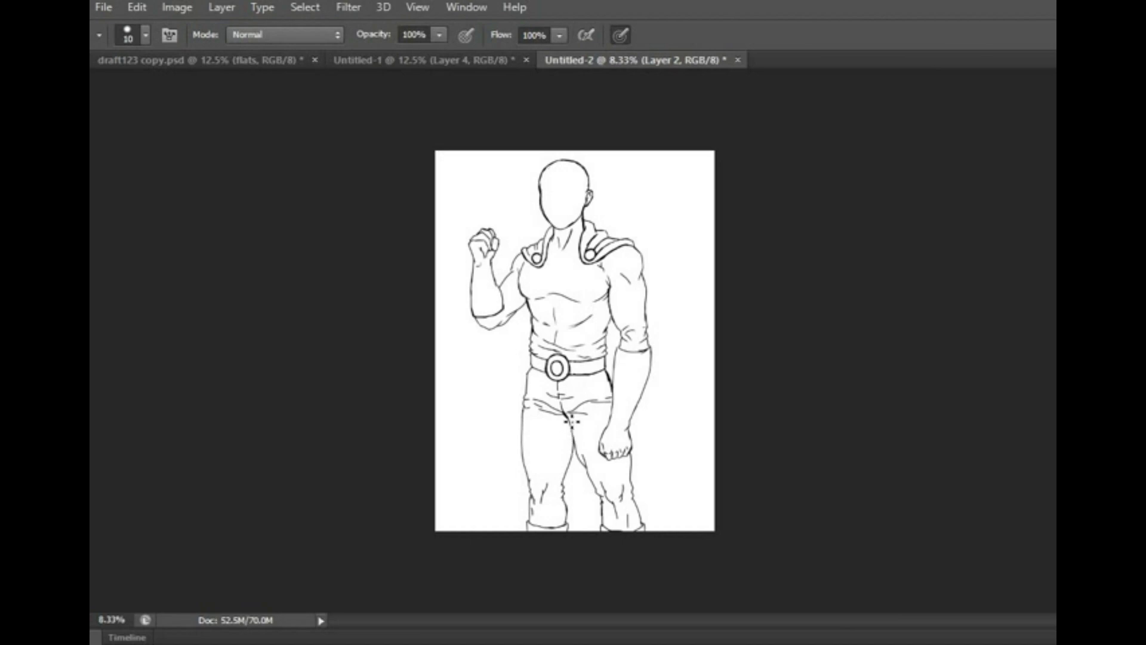
key(alt+])
key(ctrl+plus)
key(ctrl+plus)
key(ctrl+plus)
key(ctrl+plus)
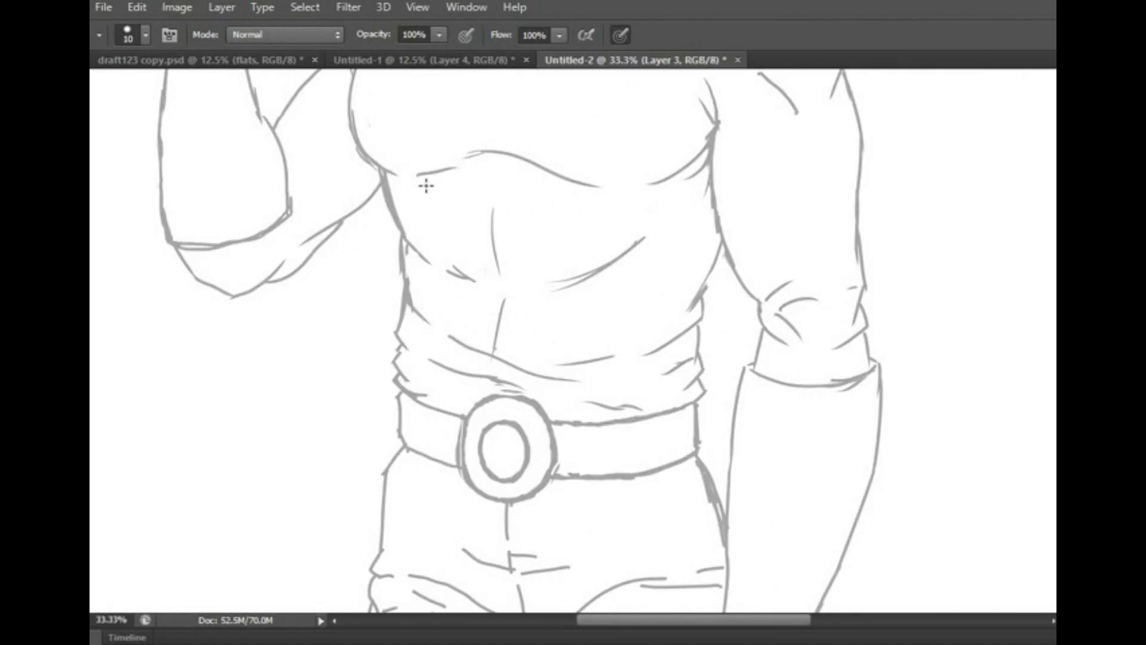
key(ctrl+plus)
key(ctrl+z)
key(alt+[)
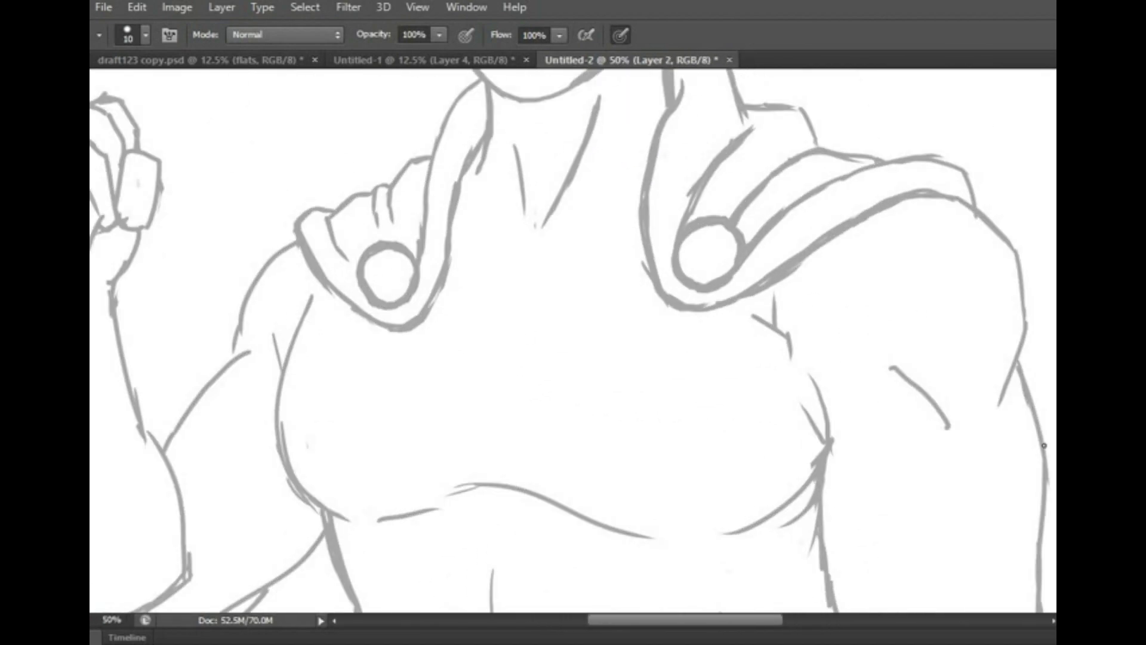
key(ctrl+z)
key(alt+[)
key(u)
drag(361, 244, 410, 302)
key(v)
key(p)
key(alt+[)
Step: Draw a black-outlined ellipse over the cape's round button on the raised-arm side
key(u)
drag(361, 244, 413, 302)
right_click(813, 87)
click(848, 108)
click(416, 289)
click(438, 210)
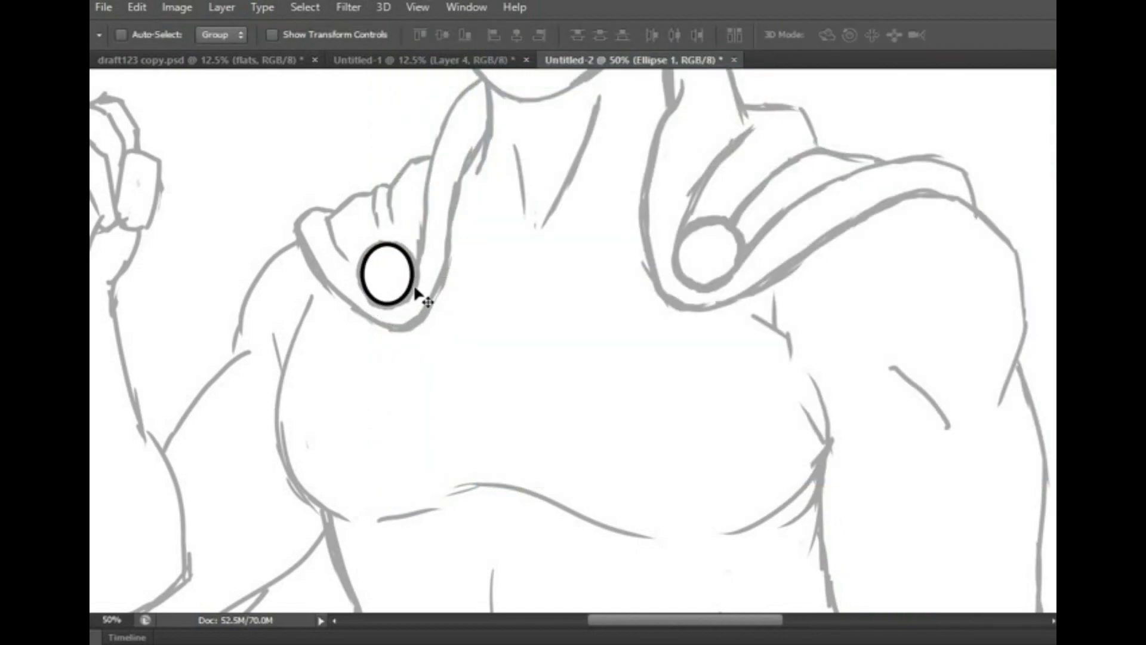
Step: Fit the ellipse to its button, then duplicate it and enlarge the copy over the other cape button
key(ctrl+t)
drag(412, 303, 631, 245)
key(Return)
click(857, 205)
key(ctrl+t)
key(Return)
key(ctrl+t)
drag(590, 287, 597, 250)
key(Return)
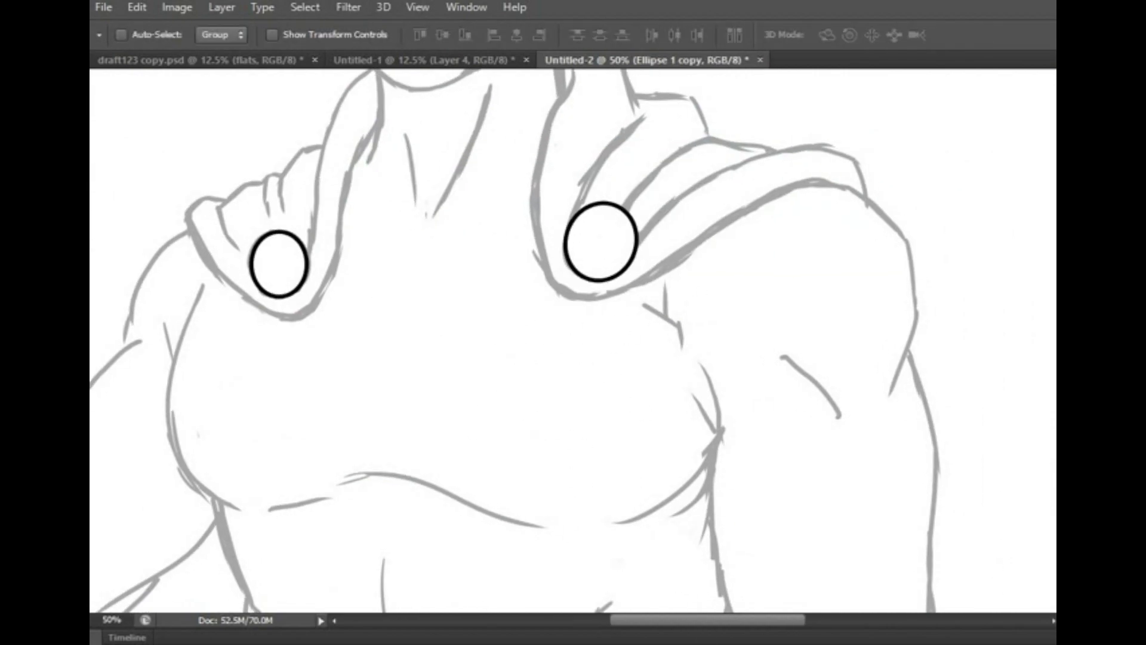
Step: Ink the cape collar and its folds on the raised-arm side with a size 15 brush
key(alt+[)
key(b)
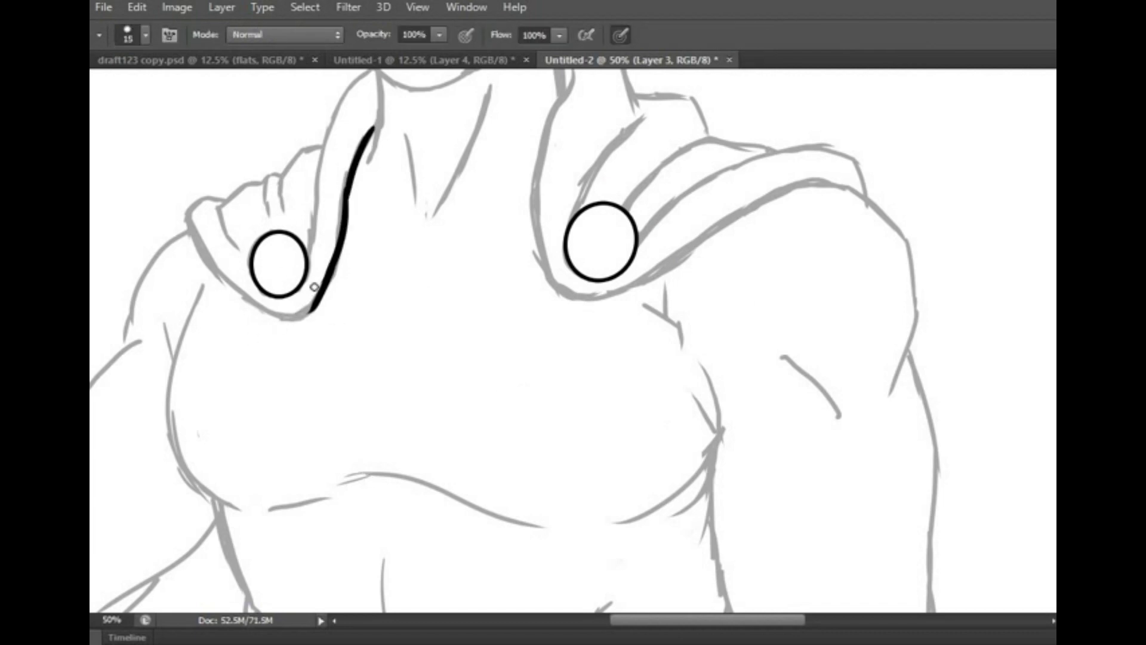
drag(230, 289, 188, 220)
scroll(331, 178, up, 3)
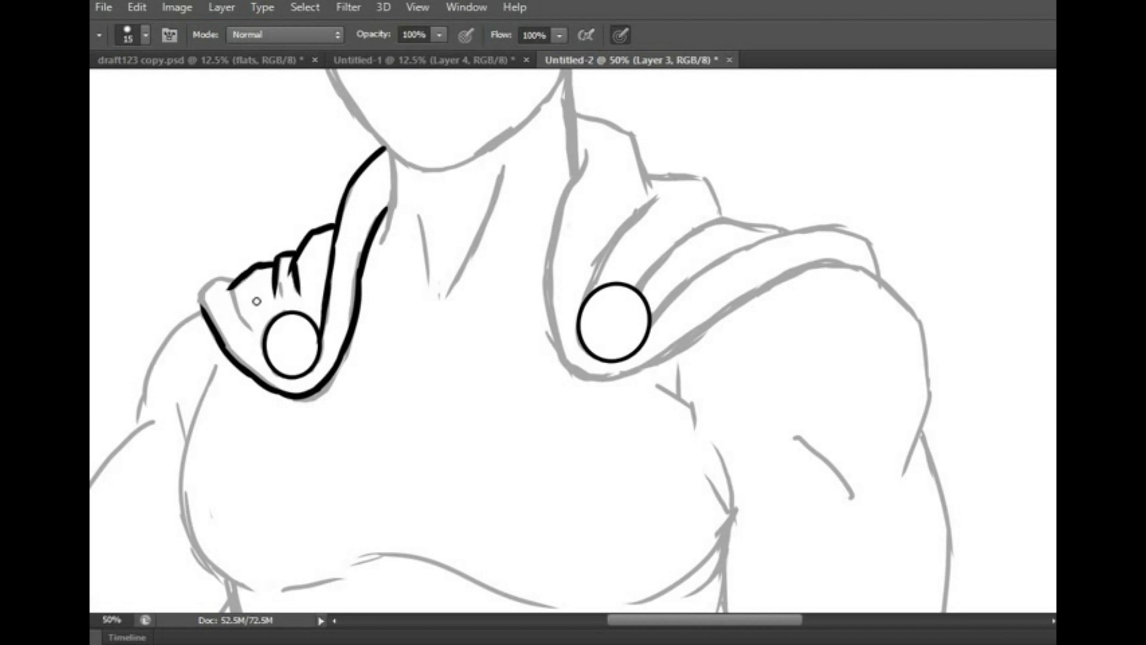
key(ctrl+0)
scroll(825, 292, up, 3)
Step: Ink the cape collar's outline and folds on the lowered-arm side around the second button
drag(526, 234, 487, 324)
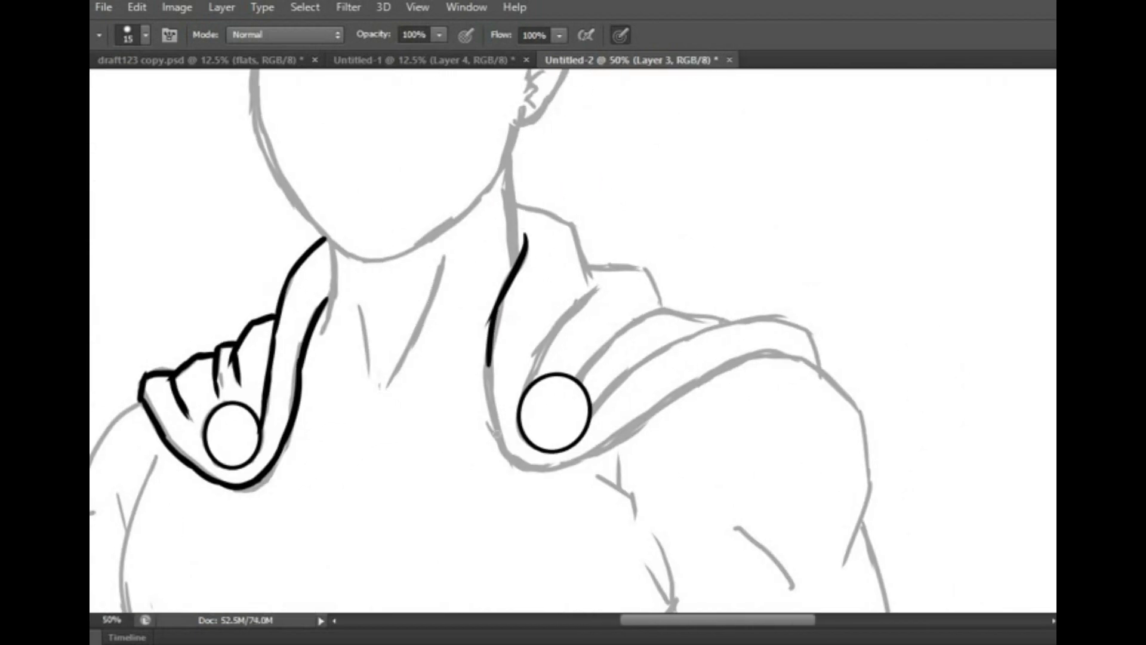
scroll(591, 421, right, 4)
mouse_move(492, 414)
mouse_down()
mouse_move(593, 459)
mouse_move(557, 374)
mouse_up()
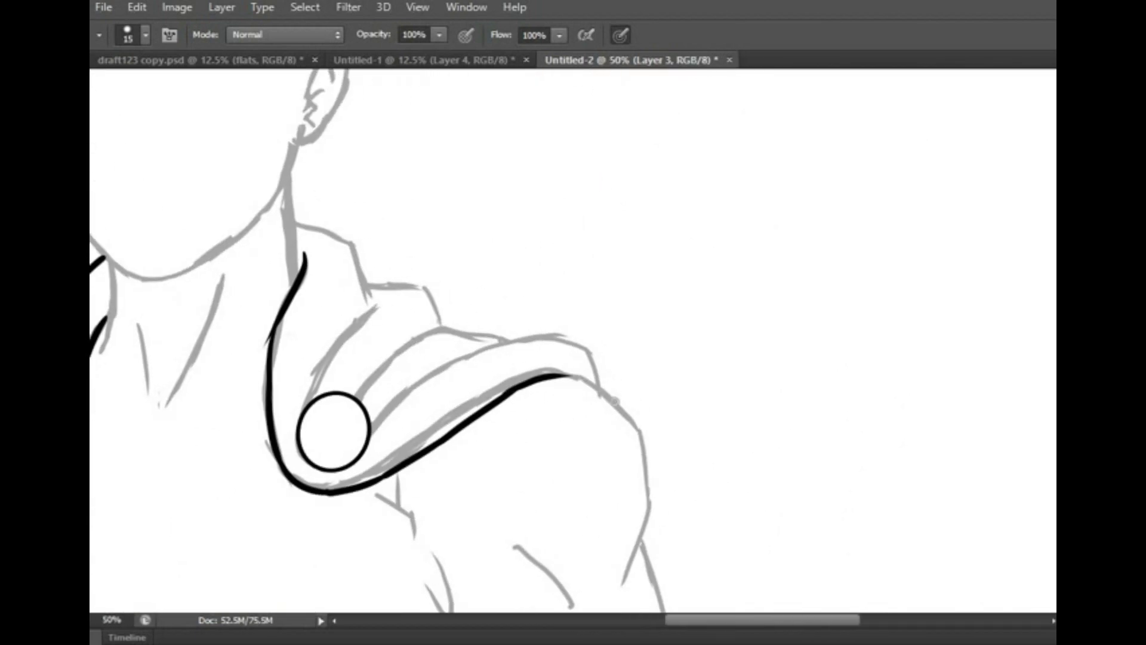
drag(305, 401, 362, 308)
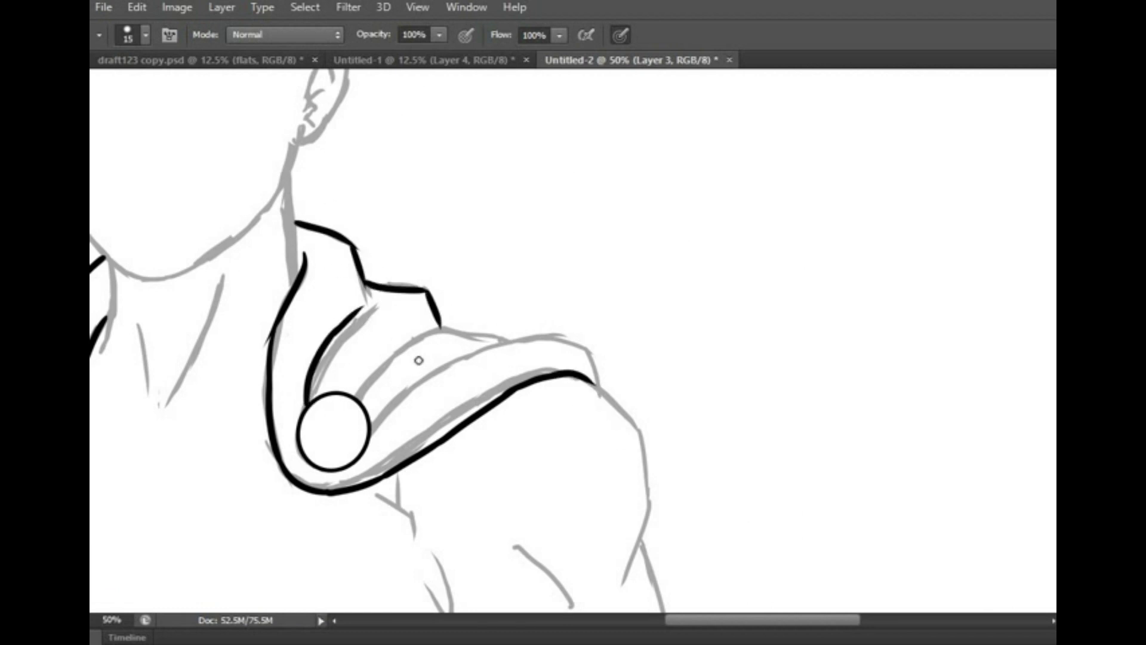
drag(375, 449, 584, 345)
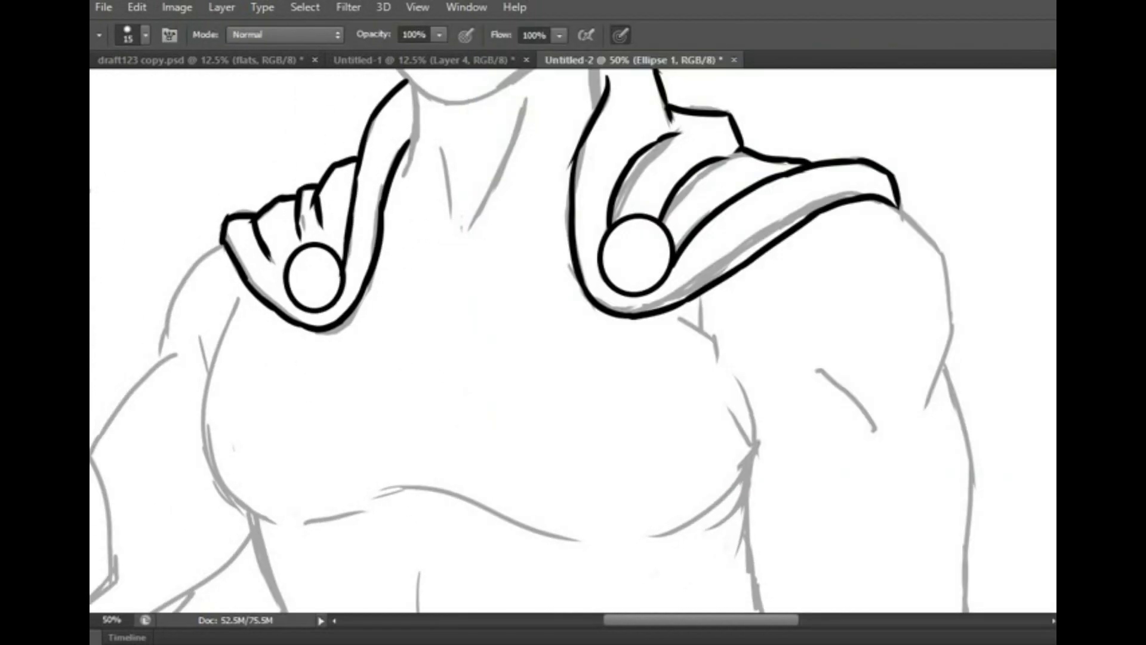
Step: Ink the neck contours and the neck muscle lines between the two collar sides
drag(533, 266, 584, 376)
drag(492, 256, 497, 334)
drag(579, 217, 500, 357)
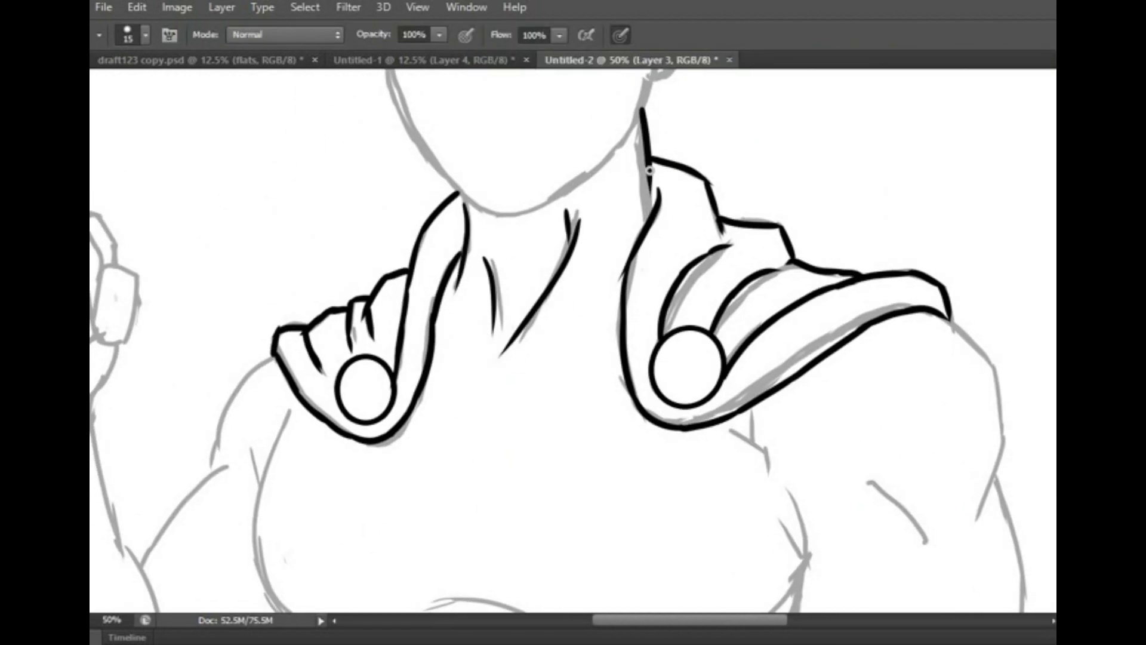
Step: Ink the chest's side contour and the flank below it on the raised-arm side
scroll(469, 317, down, 5)
scroll(453, 388, left, 3)
drag(440, 406, 472, 509)
scroll(472, 509, down, 5)
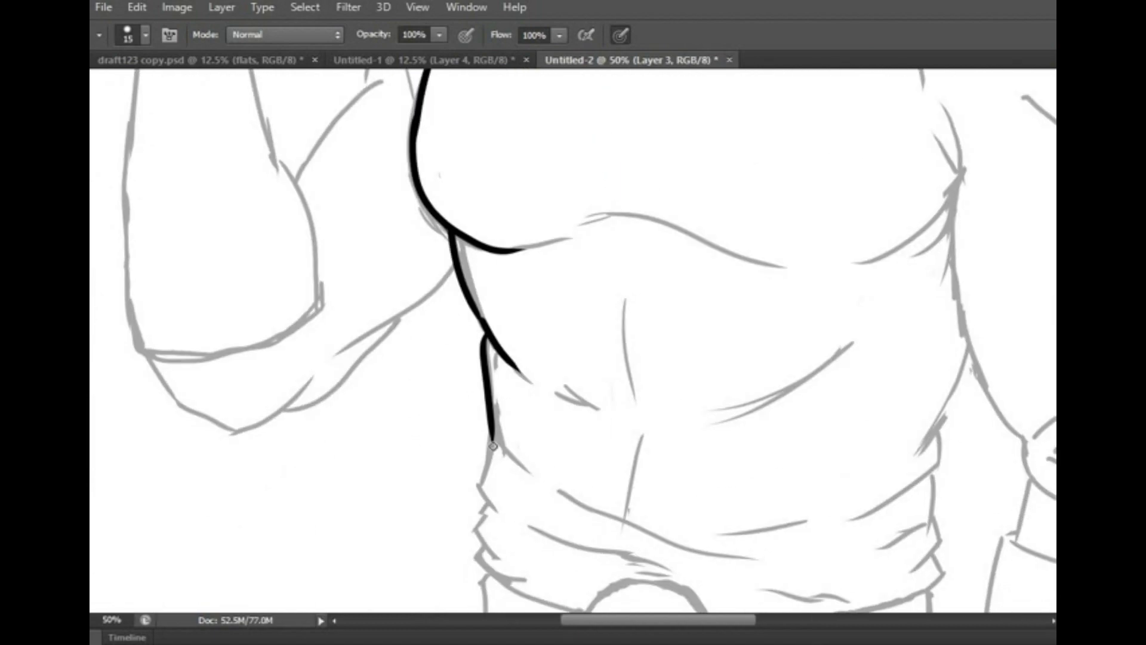
scroll(474, 460, down, 1)
drag(511, 340, 490, 426)
Step: Ink the abdominal centre lines, the short muscle line and the curved line under the ribs
drag(632, 181, 639, 304)
drag(568, 269, 630, 318)
drag(640, 319, 641, 400)
drag(695, 309, 869, 228)
Step: Ink the shirt folds above the belt and the waist contour on the lowered-arm side
scroll(499, 419, right, 3)
drag(553, 412, 640, 429)
drag(411, 411, 524, 430)
scroll(542, 417, right, 4)
drag(658, 195, 570, 307)
mouse_move(623, 266)
mouse_down()
mouse_move(626, 370)
mouse_move(611, 439)
mouse_up()
drag(466, 446, 564, 437)
scroll(486, 340, down, 3)
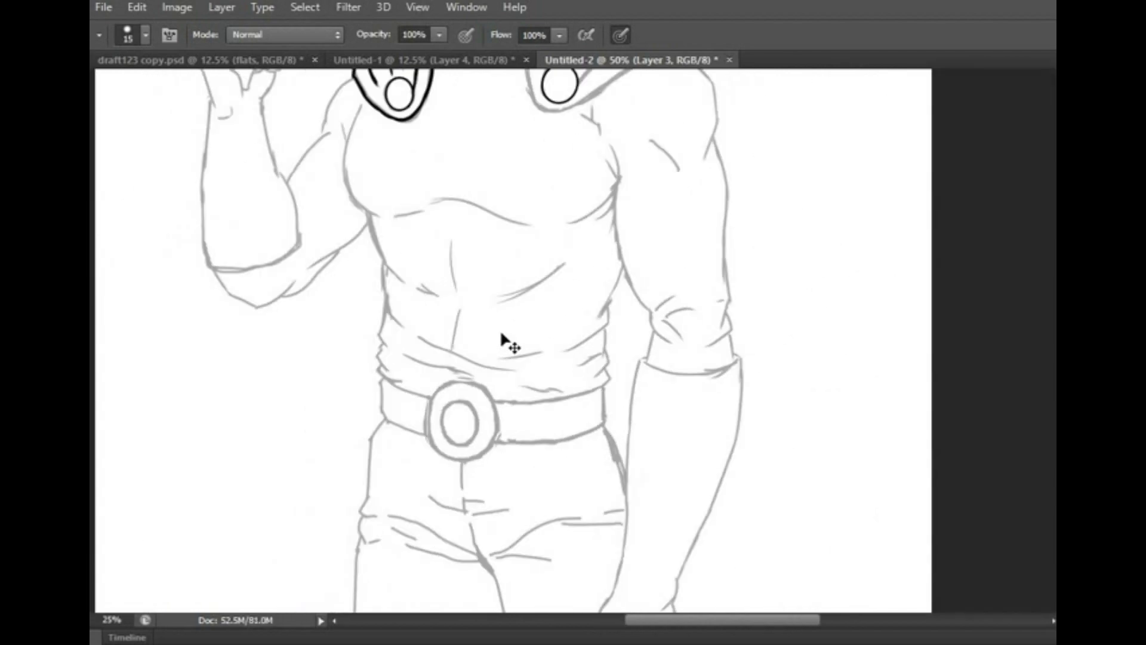
Step: Ink the shoulder, armpit and upper-arm contours of the lowered arm
scroll(549, 158, up, 3)
mouse_move(398, 253)
mouse_down()
mouse_move(438, 298)
mouse_move(471, 307)
mouse_up()
drag(519, 305, 604, 361)
scroll(604, 361, down, 2)
drag(621, 163, 603, 241)
drag(601, 236, 569, 322)
drag(612, 269, 626, 343)
scroll(627, 344, down, 3)
mouse_move(588, 215)
mouse_down()
mouse_move(596, 414)
mouse_move(582, 558)
mouse_up()
drag(373, 224, 427, 560)
Step: Ink the sleeve folds at the lowered arm's elbow and the curved upper edge of its glove
scroll(530, 445, down, 3)
drag(442, 396, 505, 431)
scroll(507, 430, right, 2)
drag(564, 367, 505, 427)
scroll(504, 426, down, 3)
drag(436, 343, 555, 326)
key(ctrl+z)
drag(373, 325, 567, 317)
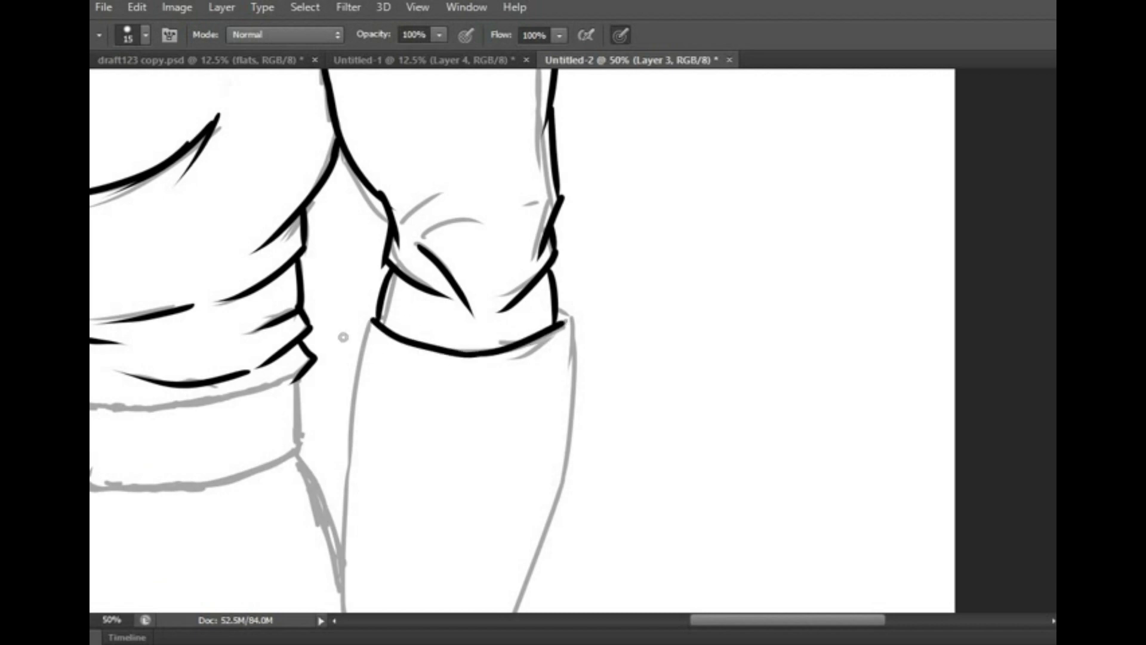
Step: Ink both side contours of the glove along the lowered forearm
scroll(382, 418, down, 3)
drag(390, 155, 382, 436)
key(ctrl+z)
drag(390, 242, 382, 423)
scroll(350, 534, down, 2)
scroll(350, 534, up, 3)
drag(558, 227, 502, 472)
Step: Ink the wrist, back of the hand and clenched fingers of the lowered fist
scroll(502, 472, down, 3)
scroll(454, 478, down, 2)
mouse_move(495, 382)
mouse_down()
mouse_move(430, 519)
mouse_move(484, 492)
mouse_up()
drag(289, 472, 337, 356)
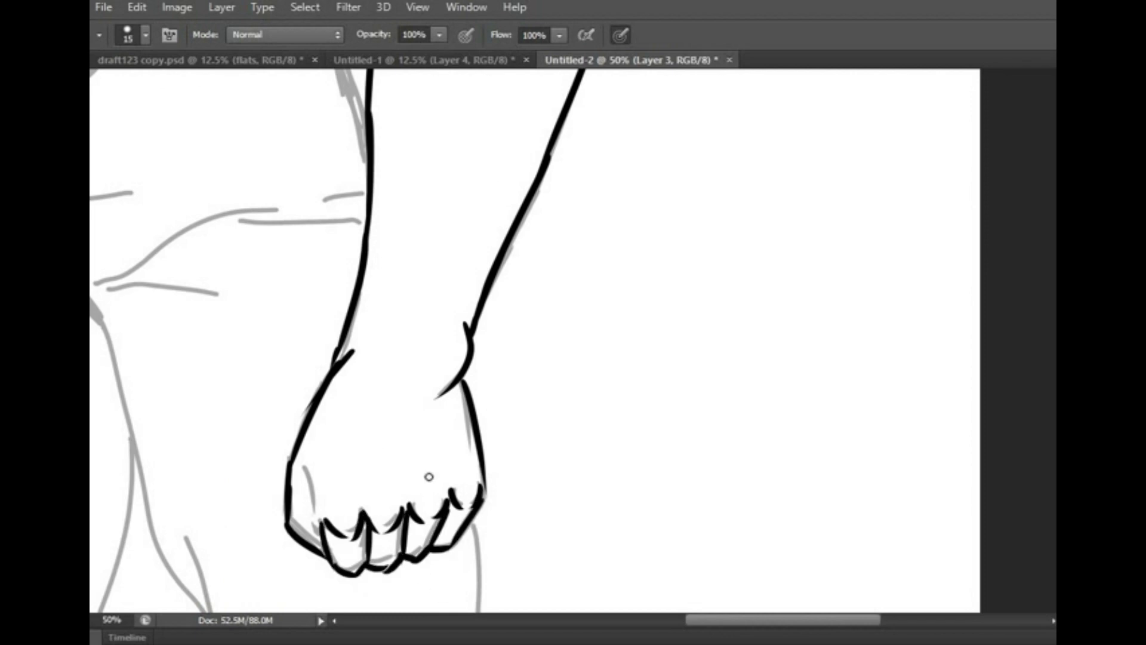
Step: Ink the lower pectoral curve and the short rib folds beside the lowered arm
key(ctrl+0)
scroll(427, 231, up, 3)
scroll(427, 231, up, 4)
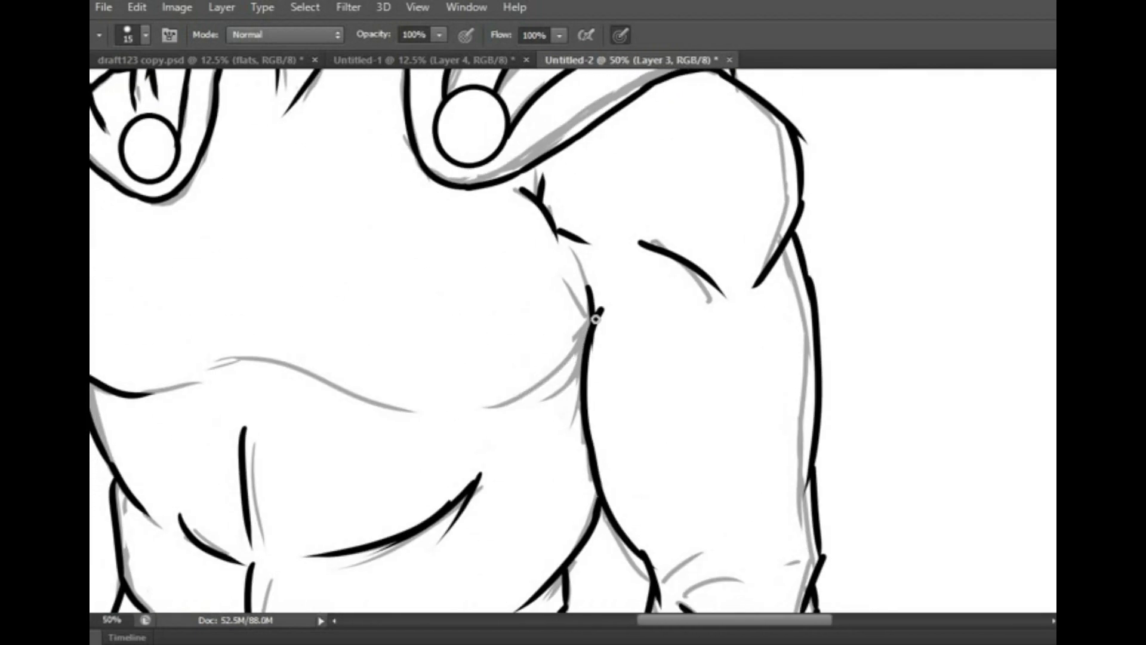
drag(591, 334, 460, 412)
drag(584, 352, 515, 500)
Step: Ink the wavy central line under the chest, extend it towards the raised-arm side and clean its crest with the eraser
drag(236, 358, 415, 411)
key(ctrl+z)
key(ctrl+z)
drag(236, 358, 417, 411)
drag(218, 369, 345, 337)
drag(248, 375, 290, 361)
key(e)
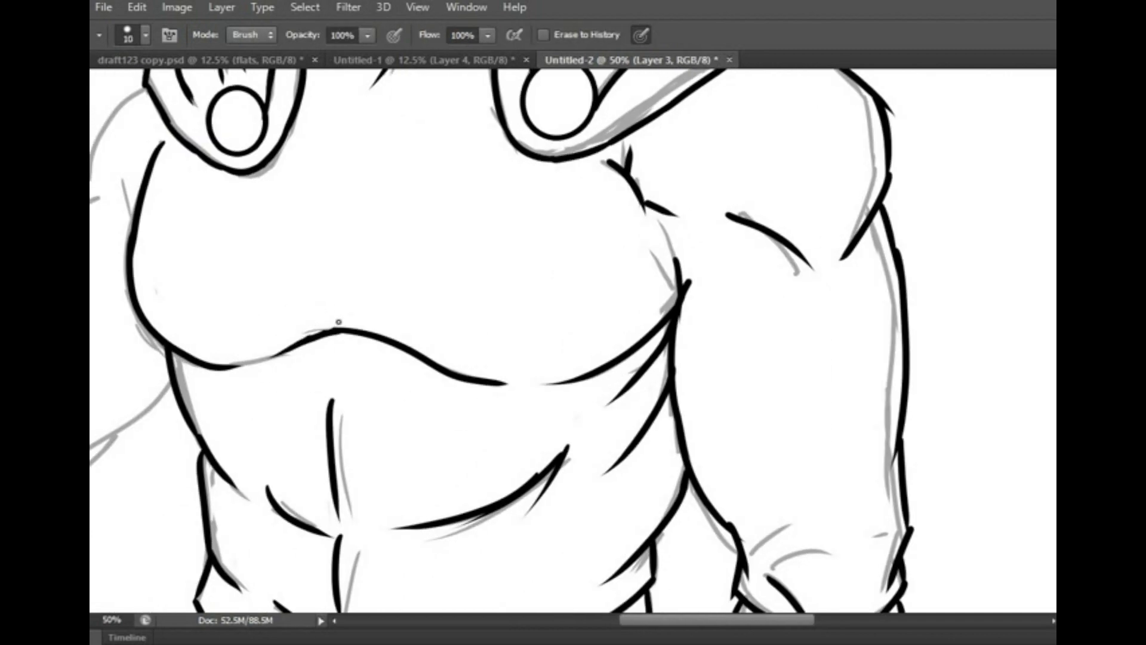
drag(335, 324, 717, 513)
Step: Ink the fingers, thumb and heel of the raised fist
key(b)
drag(243, 327, 332, 248)
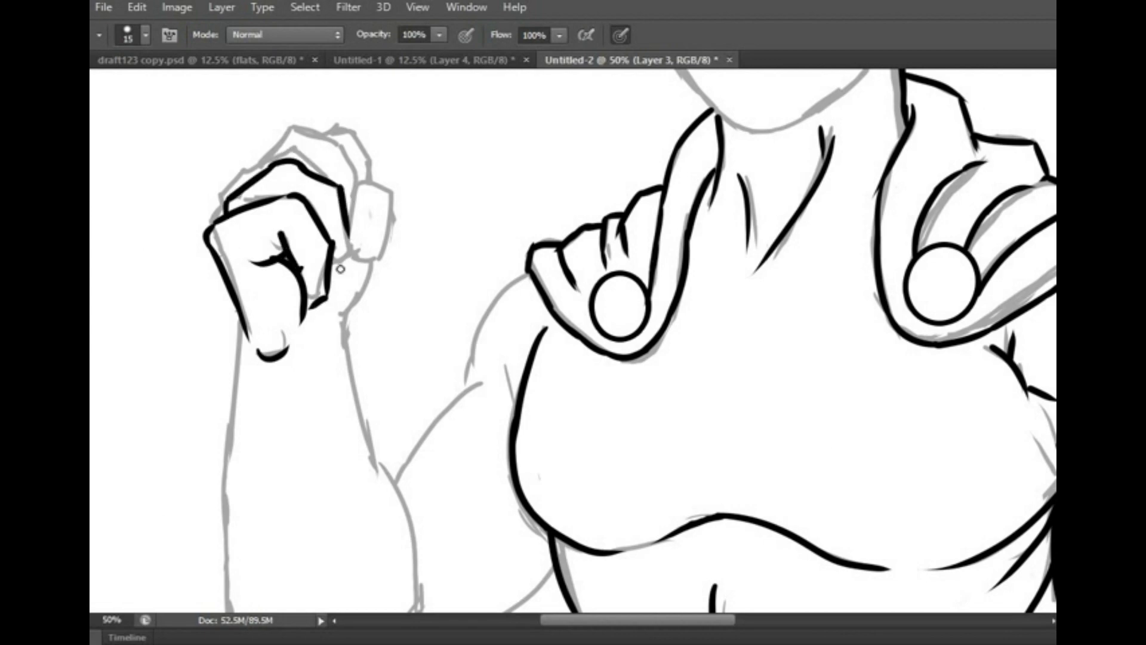
drag(370, 267, 358, 414)
Step: Ink the raised forearm's side contours from the wrist to the elbow and the glove's lower edge
drag(249, 334, 228, 483)
scroll(328, 440, down, 5)
drag(239, 401, 230, 505)
drag(347, 238, 375, 335)
mouse_move(235, 501)
mouse_down()
mouse_move(388, 498)
mouse_move(425, 470)
mouse_up()
key(ctrl+z)
drag(382, 322, 423, 472)
Step: Ink the raised arm's elbow below the glove and the underside of its upper arm
drag(249, 514, 325, 578)
drag(394, 330, 358, 234)
drag(425, 426, 343, 483)
Step: Ink the raised arm's shoulder curve, upper-arm line and the short armpit crease beside the chest
drag(417, 238, 400, 365)
drag(474, 153, 397, 265)
drag(435, 248, 340, 359)
key(ctrl+z)
drag(413, 208, 404, 267)
key(ctrl+z)
drag(459, 233, 444, 302)
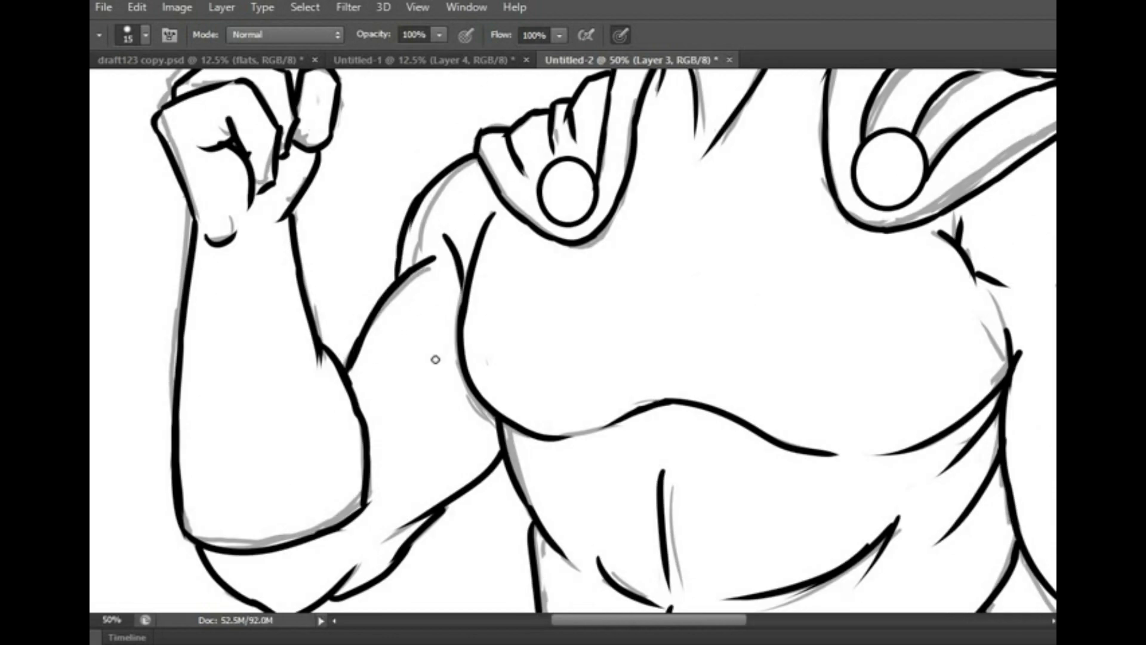
Step: Redraw the raised arm's shoulder end and the upper-arm line running down to the inner elbow
scroll(670, 456, up, 8)
scroll(670, 455, right, 10)
scroll(376, 473, up, 2)
key(ctrl+minus)
key(ctrl+minus)
key(ctrl+minus)
key(ctrl+minus)
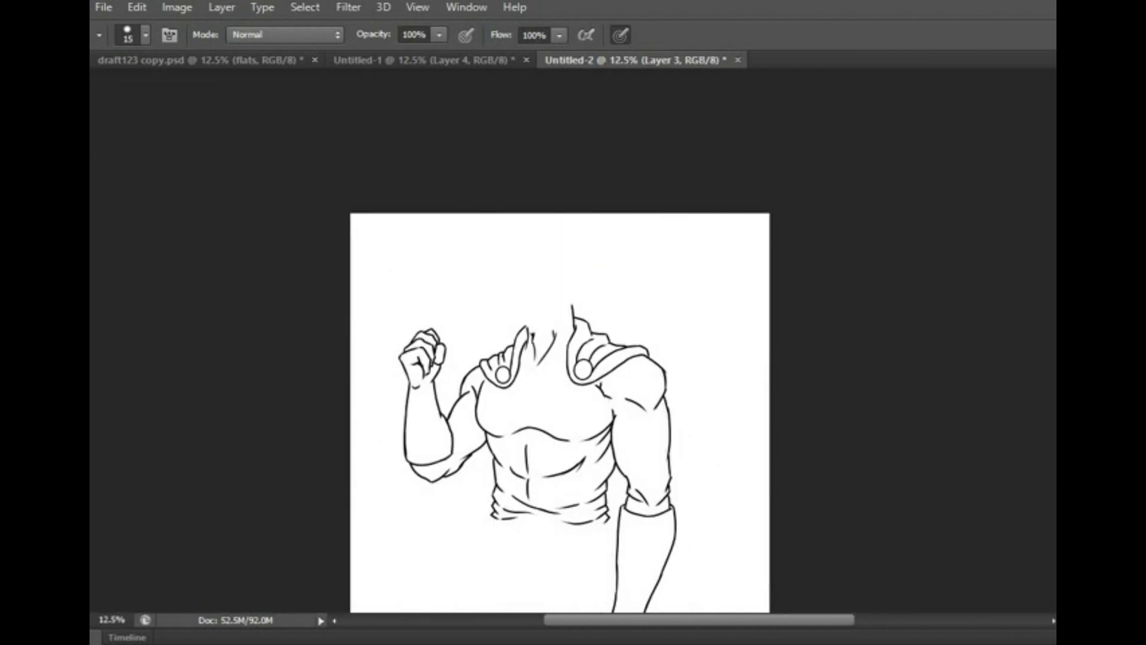
key(ctrl+plus)
key(ctrl+plus)
key(ctrl+plus)
key(ctrl+plus)
key(e)
key(b)
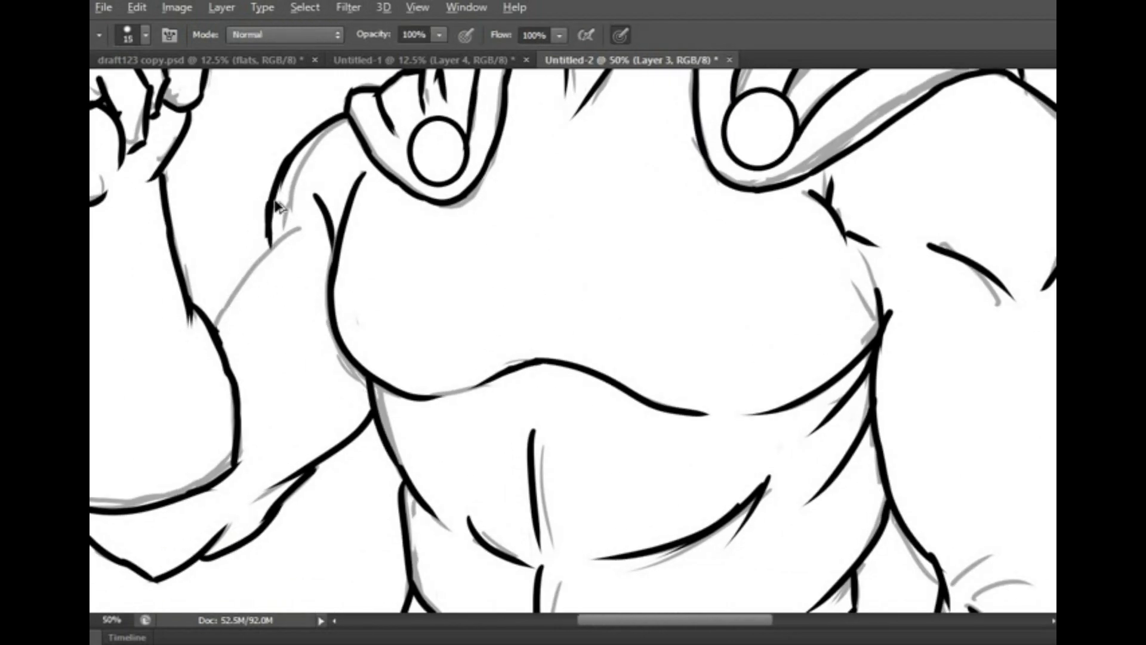
drag(285, 223, 264, 244)
drag(287, 255, 215, 304)
Step: Examine the inked torso and arms both close up and as a whole figure
key(ctrl+minus)
key(ctrl+minus)
key(ctrl+minus)
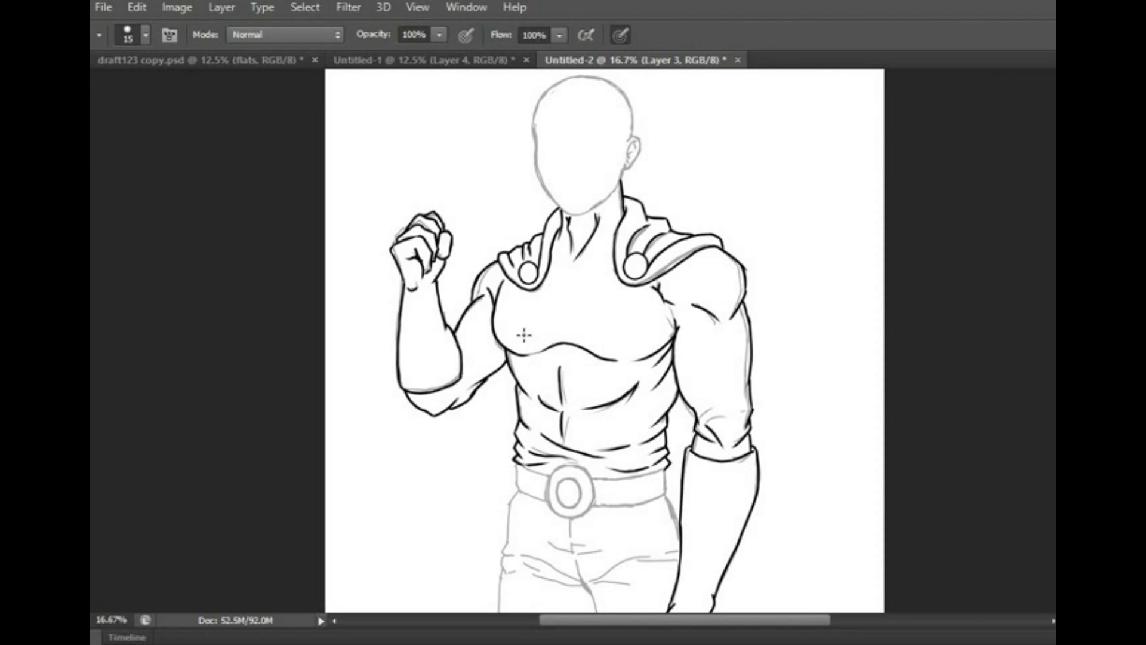
key(ctrl+plus)
key(ctrl+plus)
key(ctrl+plus)
key(e)
key(b)
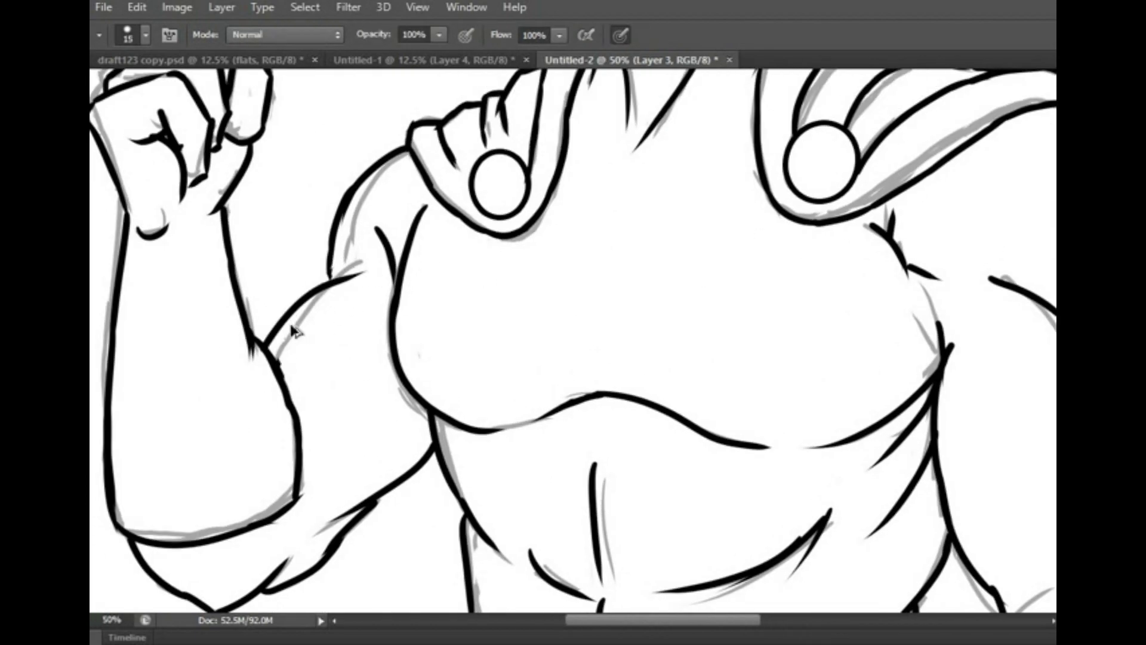
key(ctrl+minus)
key(ctrl+minus)
key(ctrl+minus)
key(ctrl+minus)
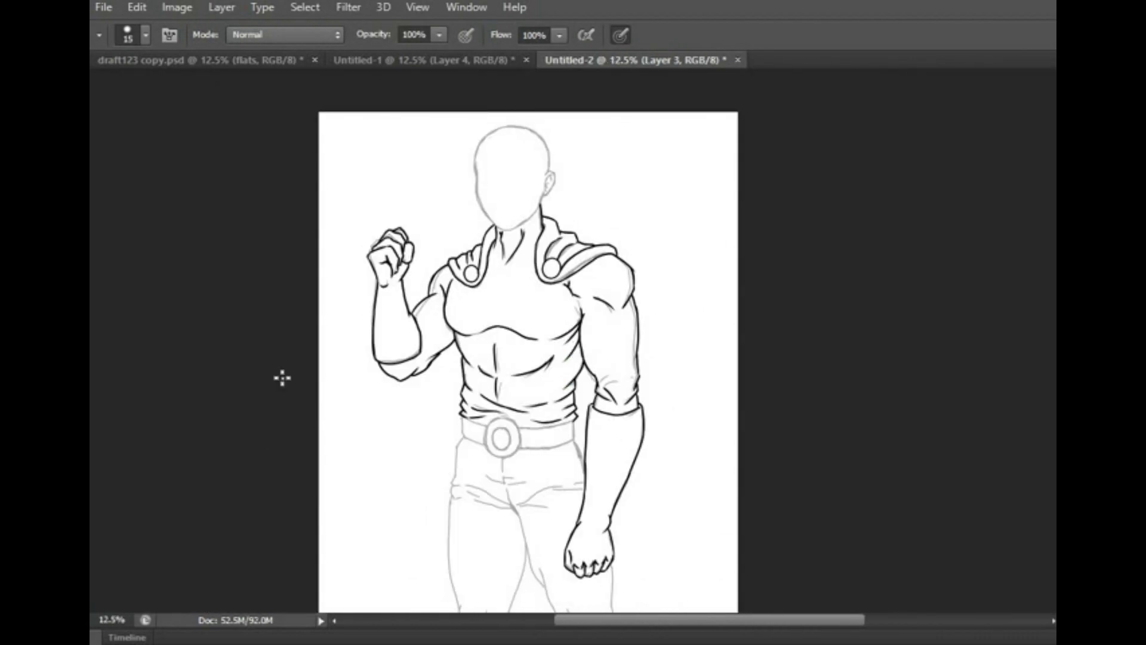
Step: Move the duplicated cape-button ellipse onto the belt and enlarge it to the size of the buckle
key(ctrl+plus)
key(ctrl+plus)
key(ctrl+plus)
key(ctrl+plus)
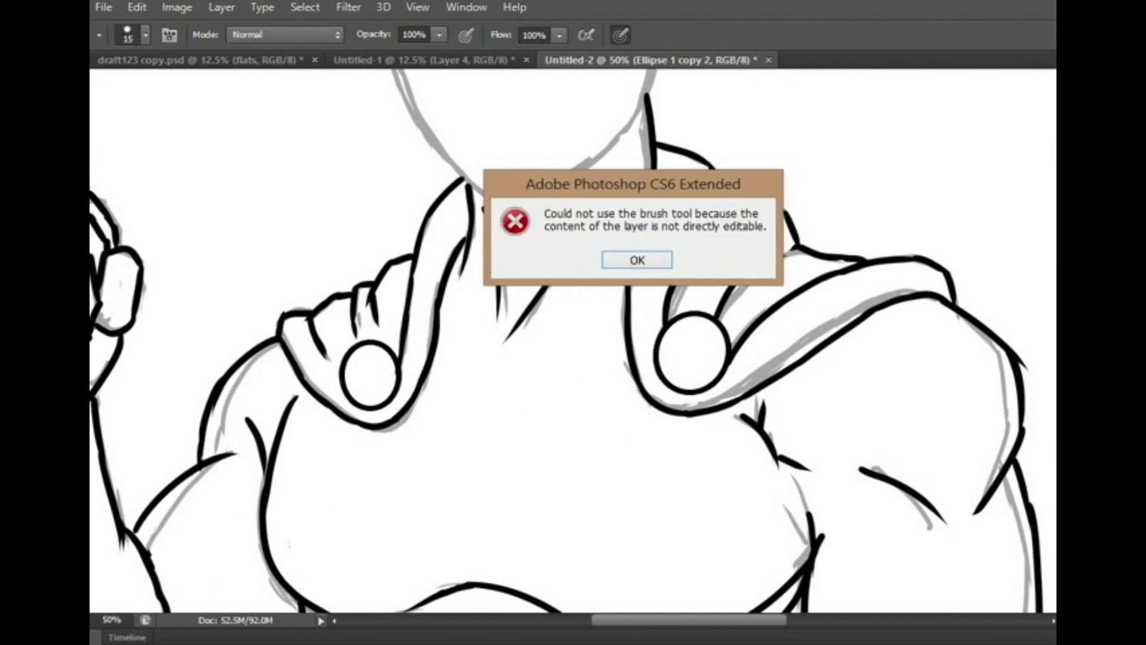
key(v)
drag(570, 268, 518, 402)
key(ctrl+t)
drag(520, 363, 602, 335)
key(Return)
Step: Fine-tune the size and position of the buckle ellipse over the faded buckle
key(ctrl+t)
key(Return)
key(ctrl+t)
drag(527, 332, 528, 322)
key(Return)
key(ctrl+minus)
key(ctrl+minus)
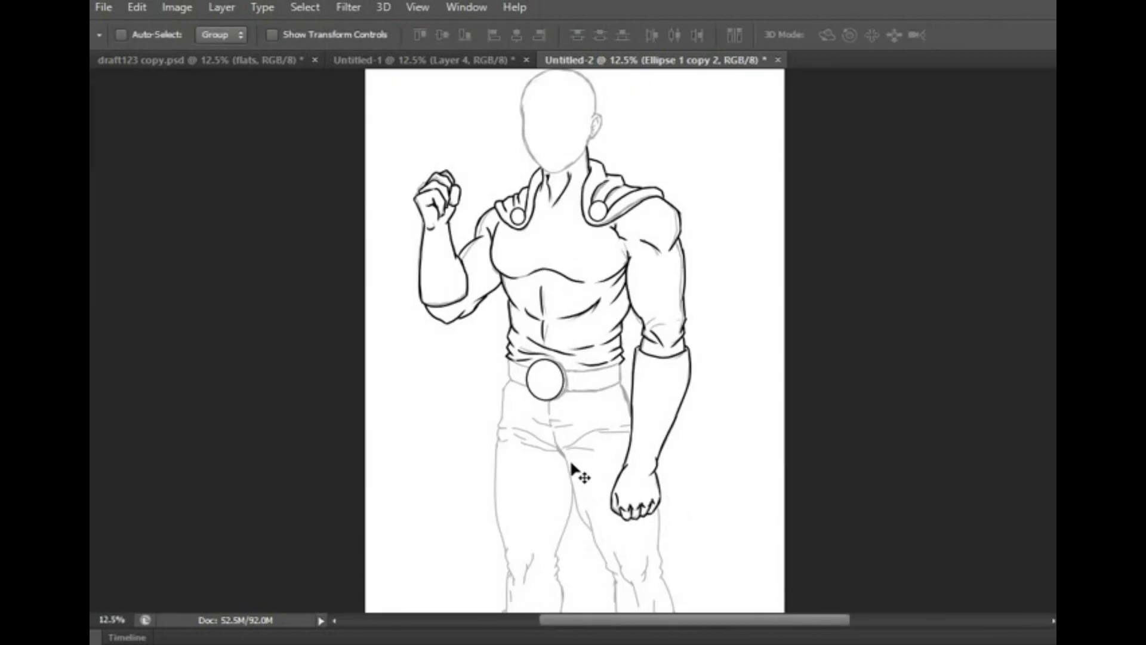
Step: Duplicate the buckle ellipse, scale the copy to about 58% width and 59% height, and centre it as the inner ring
key(ctrl+plus)
key(ctrl+plus)
key(ctrl+plus)
key(ctrl+plus)
key(ctrl+plus)
key(ctrl+j)
key(ctrl+t)
drag(536, 544, 499, 512)
mouse_move(430, 444)
mouse_down()
mouse_move(435, 460)
mouse_move(448, 443)
mouse_up()
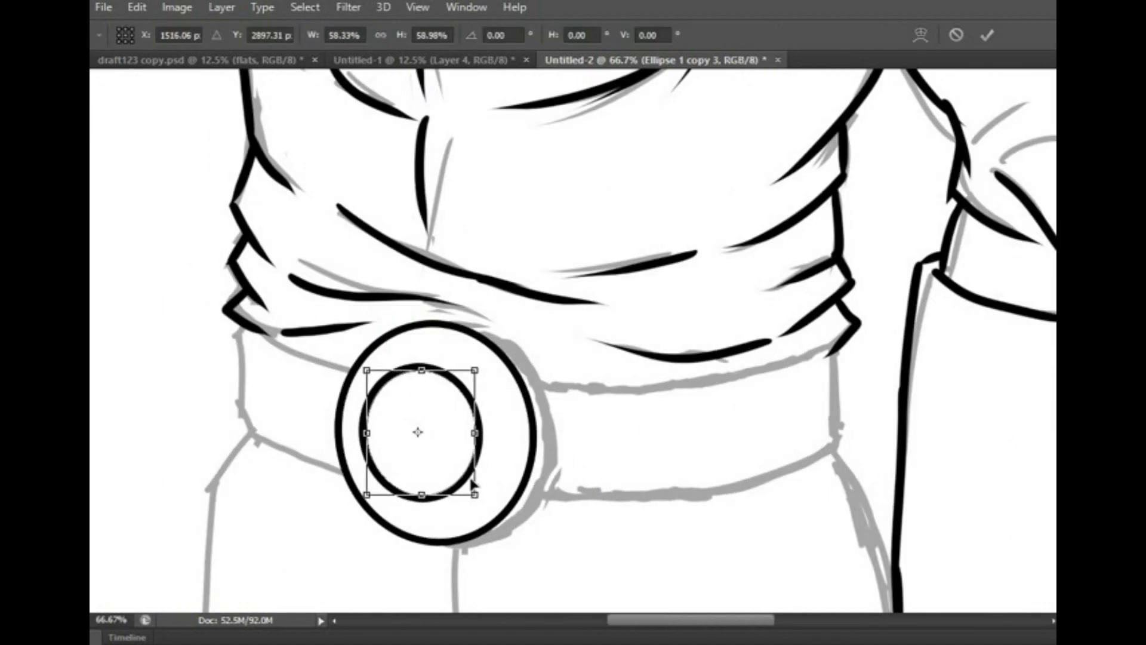
key(Return)
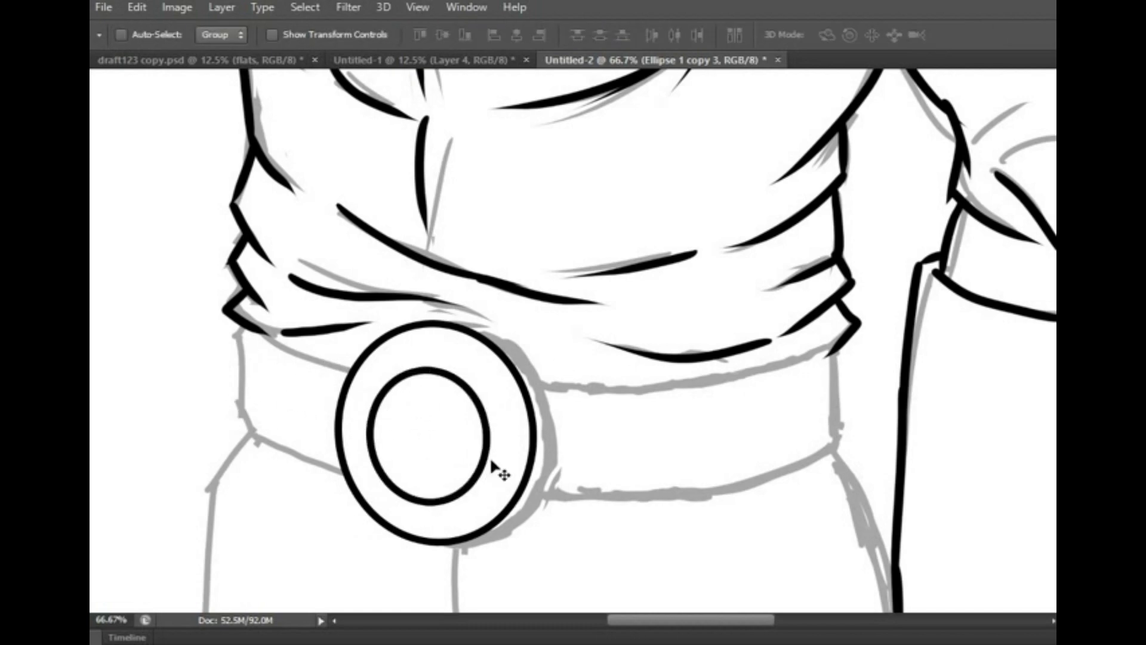
Step: Ink the belt's end and its upper and lower edges on the raised-arm side of the buckle on Layer 3
key(b)
key(alt+bracketleft)
drag(245, 329, 256, 447)
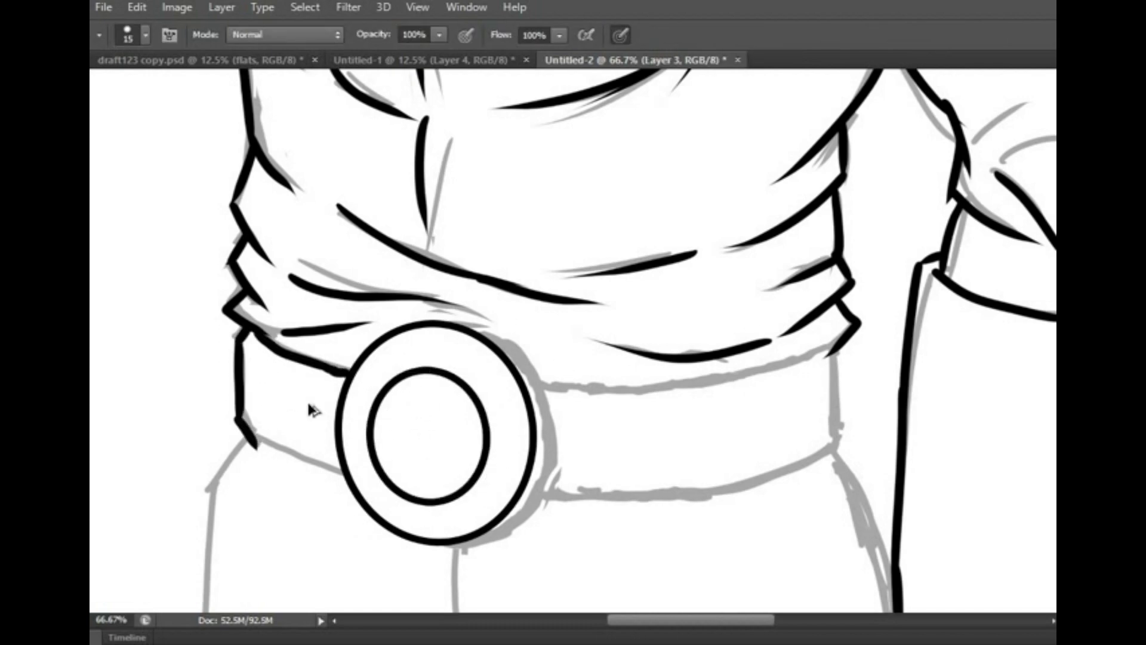
key(ctrl+z)
drag(253, 333, 358, 362)
drag(256, 445, 352, 477)
Step: Ink the belt's upper and lower edges on the lowered-arm side of the buckle
scroll(644, 399, right, 5)
scroll(645, 399, down, 1)
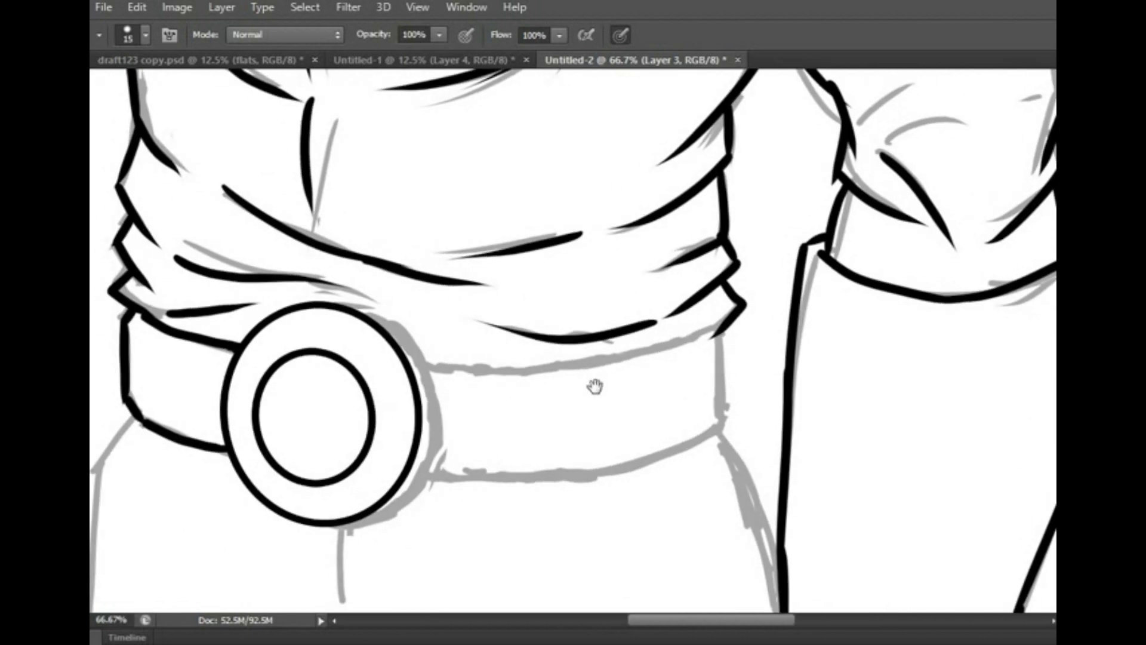
drag(331, 347, 588, 339)
key(ctrl+z)
mouse_move(326, 460)
mouse_down()
mouse_move(485, 448)
mouse_move(638, 412)
mouse_up()
Step: Reduce the brush size to 10 and ink the crotch line and the short trouser creases on both sides of the fly
key(bracketleft)
scroll(376, 301, down, 4)
scroll(376, 302, left, 2)
drag(416, 533, 463, 578)
drag(278, 379, 394, 418)
drag(411, 424, 555, 426)
drag(391, 388, 496, 379)
Step: Ink the fly lines below the buckle and the diagonal fold running to the crotch, undoing the last unwanted strokes
drag(382, 281, 385, 334)
drag(365, 373, 379, 411)
drag(226, 460, 418, 528)
key(ctrl+alt+z)
key(ctrl+alt+z)
key(ctrl+alt+z)
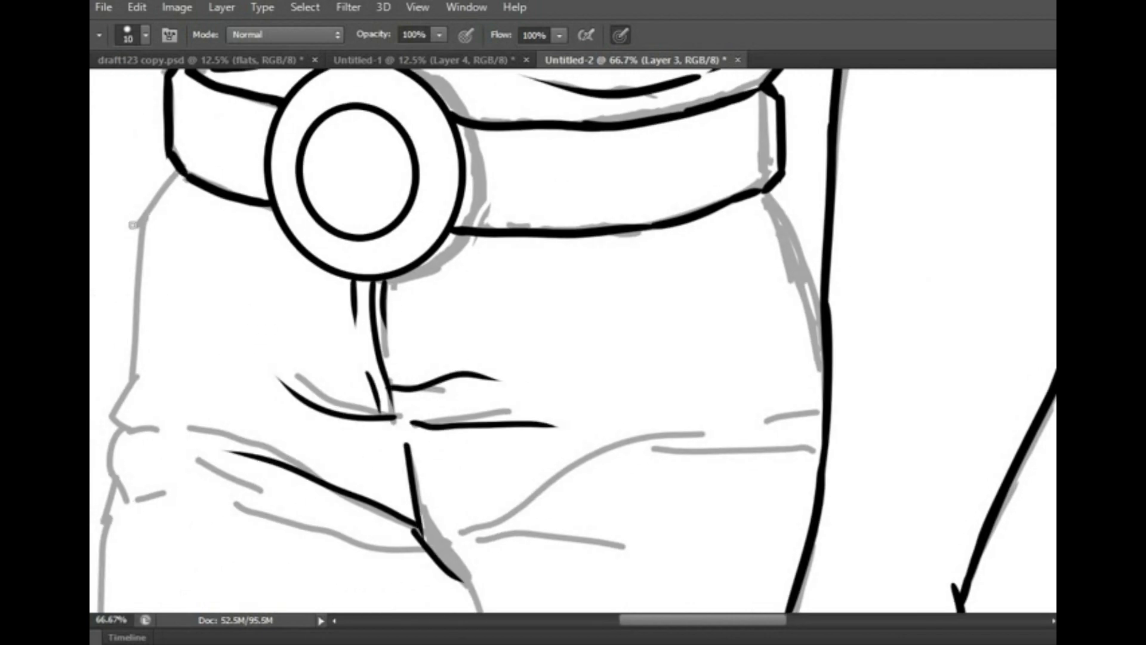
Step: Undo the last crotch strokes and re-ink the fly line with the short creases on its lowered-arm side
scroll(418, 388, left, 3)
scroll(418, 388, down, 1)
key(ctrl+alt+z)
key(ctrl+alt+z)
key(ctrl+alt+z)
key(ctrl+alt+z)
drag(449, 263, 463, 439)
drag(451, 369, 534, 391)
drag(462, 427, 570, 423)
Step: Ink the curved crease beside the fly and the diagonal thigh folds on the raised-arm side
drag(349, 364, 457, 418)
scroll(448, 389, down, 3)
drag(295, 298, 478, 397)
drag(267, 343, 382, 384)
drag(328, 403, 489, 418)
Step: Ink the raised-arm side hip outline from the belt down to the fold at the upper thigh, redoing the long stroke
scroll(275, 233, left, 3)
drag(343, 111, 304, 170)
drag(310, 168, 268, 513)
key(ctrl+z)
mouse_move(310, 167)
mouse_down()
mouse_move(296, 322)
mouse_move(345, 359)
mouse_up()
drag(287, 367, 281, 424)
Step: Ink the inner thigh line of the lowered-arm leg down from the crotch, redrawing it until it fits the sketch
scroll(275, 430, down, 3)
scroll(296, 316, right, 5)
scroll(299, 298, down, 2)
drag(269, 182, 368, 487)
key(ctrl+z)
drag(272, 187, 365, 513)
scroll(364, 513, down, 2)
scroll(364, 514, right, 1)
key(ctrl+z)
drag(263, 135, 343, 427)
Step: Extend the lowered-arm leg's inner outline toward the knee, undoing the misplaced stroke
scroll(390, 598, down, 3)
scroll(389, 598, right, 1)
drag(358, 281, 412, 460)
key(ctrl+z)
scroll(412, 460, down, 3)
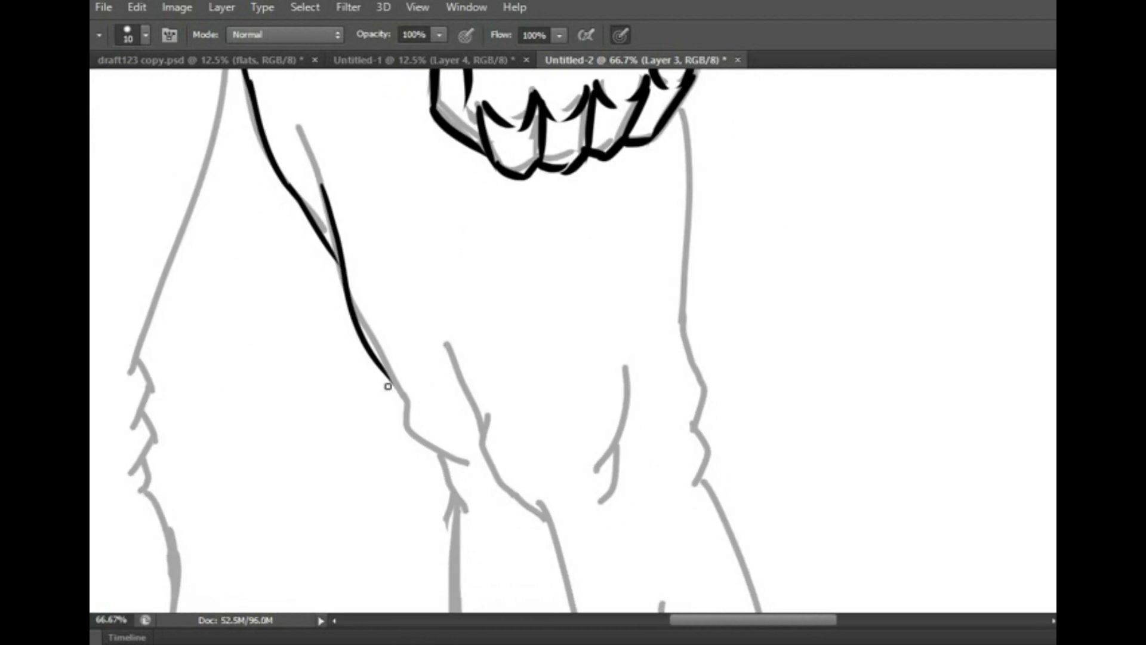
drag(277, 105, 372, 332)
scroll(449, 510, down, 1)
Step: Ink the inner calf line, the fabric folds behind the knee and the kneecap creases on the lowered-arm leg
drag(383, 550, 392, 322)
drag(389, 257, 421, 366)
drag(418, 341, 520, 525)
drag(410, 283, 370, 230)
drag(557, 220, 550, 397)
Step: Ink the outer calf line below the knee folds on the lowered-arm leg
scroll(615, 177, up, 4)
scroll(627, 346, down, 5)
mouse_move(564, 318)
mouse_down()
mouse_move(632, 478)
mouse_move(636, 537)
mouse_up()
scroll(473, 374, down, 2)
scroll(660, 412, up, 10)
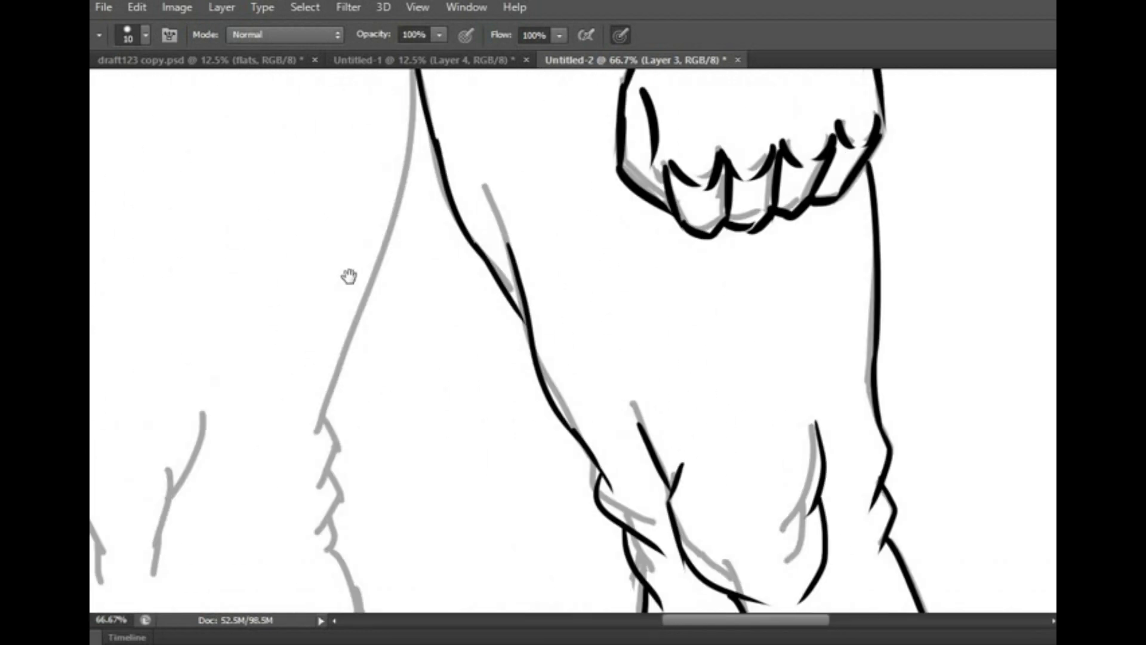
Step: Ink the outer and inner thigh outlines of the raised-arm leg down to the knee
drag(639, 276, 737, 286)
scroll(722, 370, down, 4)
scroll(722, 370, up, 3)
scroll(235, 307, down, 3)
mouse_move(273, 346)
mouse_down()
mouse_move(269, 509)
mouse_move(304, 478)
mouse_up()
scroll(268, 509, down, 2)
drag(536, 411, 580, 259)
scroll(580, 260, down, 3)
Step: Ink the knee folds, the kneecap crease and the inner calf line on the raised-arm leg
mouse_move(328, 339)
mouse_down()
mouse_move(326, 443)
mouse_move(352, 490)
mouse_up()
drag(436, 371, 397, 442)
scroll(418, 358, down, 3)
mouse_move(555, 211)
mouse_down()
mouse_move(540, 329)
mouse_move(558, 498)
mouse_up()
Step: Erase stray bits of the raised-arm leg's calf lines and ink the boot cuffs with a size 10 brush
key(e)
mouse_move(350, 395)
mouse_down()
mouse_move(353, 437)
mouse_move(454, 502)
mouse_move(570, 480)
mouse_up()
key(b)
key(bracketleft)
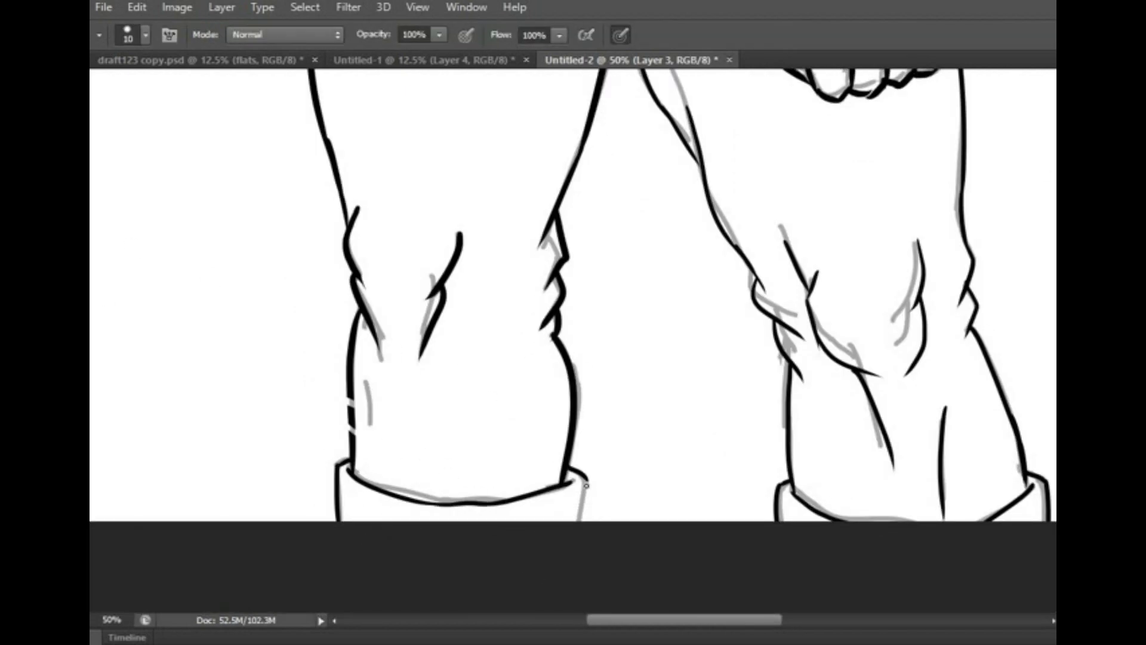
scroll(525, 376, down, 5)
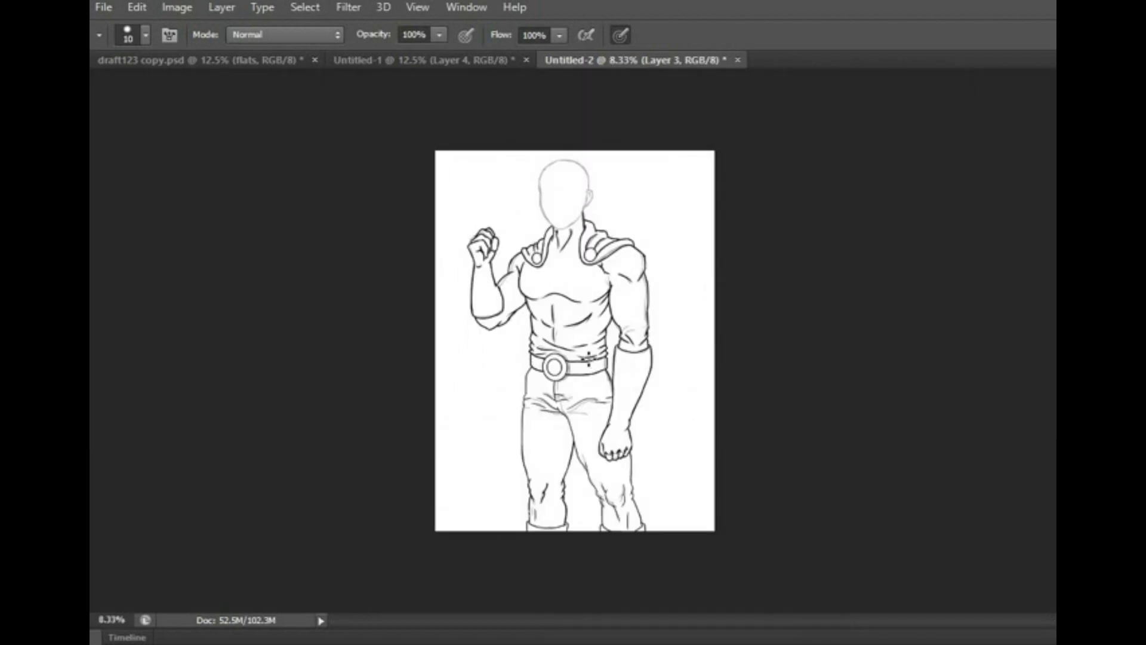
Step: Ink the ear's outer contour and the jawline on both sides of the face
scroll(556, 227, up, 6)
mouse_move(542, 210)
mouse_down()
mouse_move(585, 202)
mouse_move(533, 326)
mouse_move(415, 475)
mouse_move(352, 504)
mouse_up()
drag(183, 312, 273, 476)
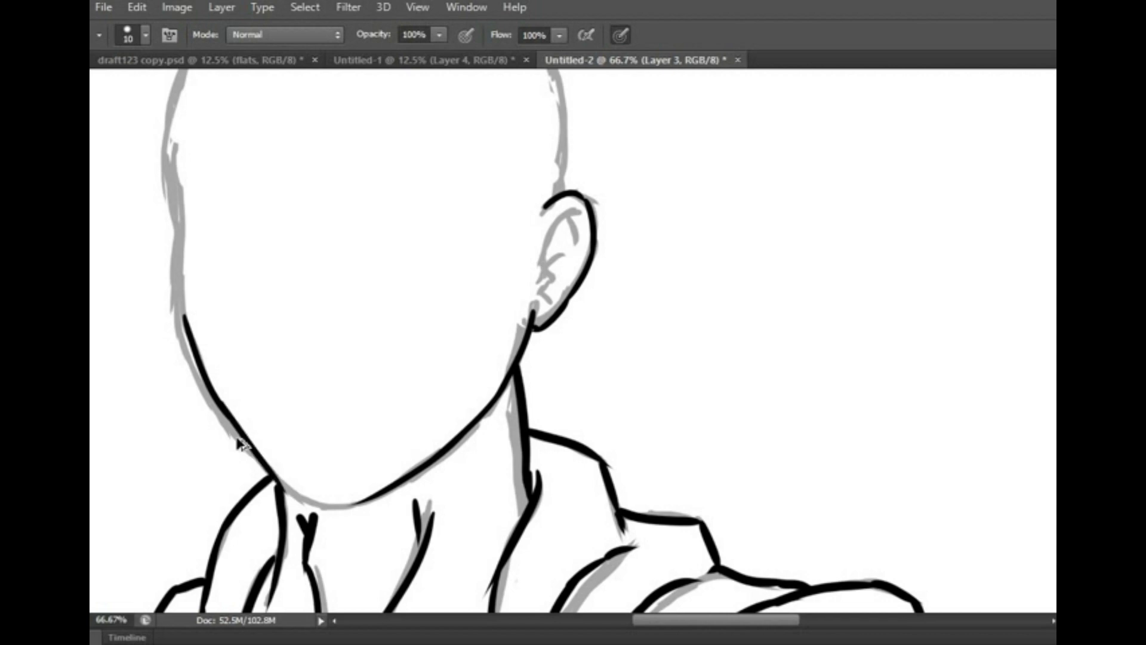
mouse_move(183, 313)
mouse_down()
mouse_move(173, 248)
mouse_move(202, 365)
mouse_up()
Step: Ink first strokes for the temple and crown of the head, undoing the misplaced ones
mouse_move(224, 143)
mouse_down()
mouse_move(203, 307)
mouse_move(184, 299)
mouse_up()
key(ctrl+z)
drag(282, 96, 197, 197)
mouse_move(591, 331)
mouse_down()
mouse_move(520, 114)
mouse_move(582, 179)
mouse_up()
key(ctrl+z)
drag(439, 84, 561, 144)
Step: Erase the uneven skull strokes and re-ink the skull outline from the ear over the crown to the opposite temple
key(e)
mouse_move(185, 317)
mouse_down()
mouse_move(179, 258)
mouse_move(281, 95)
mouse_up()
key(ctrl+plus)
drag(537, 263, 662, 400)
key(v)
key(b)
drag(629, 268, 719, 307)
drag(597, 136, 382, 123)
mouse_move(513, 116)
mouse_down()
mouse_move(246, 219)
mouse_move(173, 358)
mouse_move(167, 459)
mouse_up()
Step: Clean up the skull outline with the Eraser and ink the inner folds of the ear
key(e)
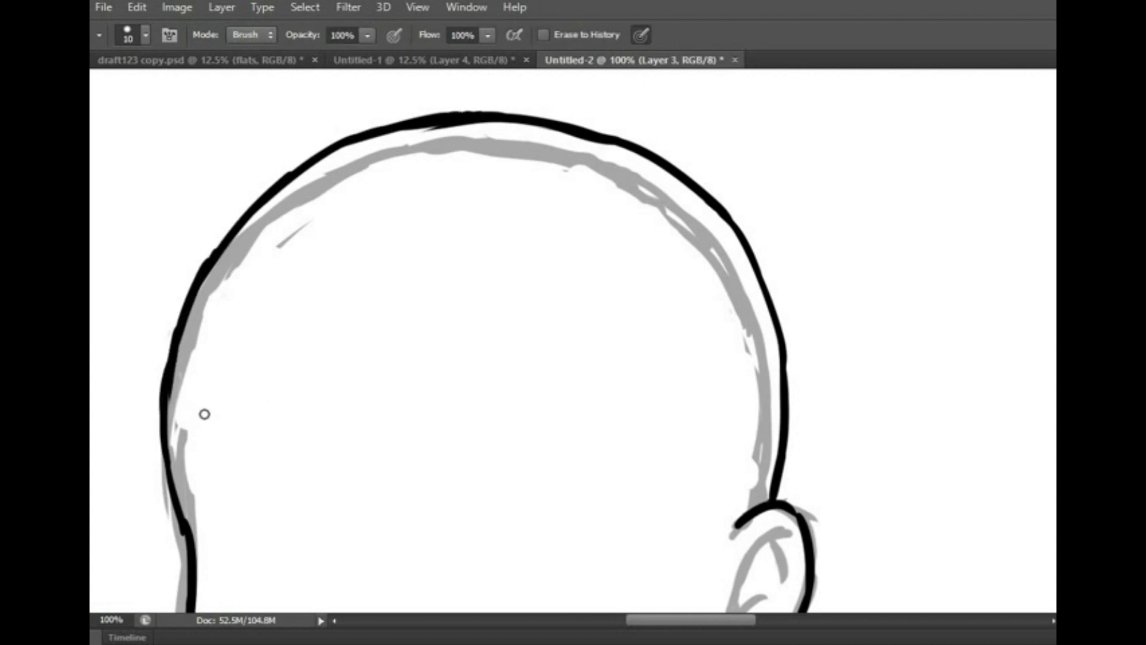
scroll(203, 414, up, 1)
scroll(239, 225, up, 5)
scroll(298, 268, up, 5)
drag(471, 232, 417, 238)
key(ctrl+minus)
key(ctrl+minus)
key(ctrl+minus)
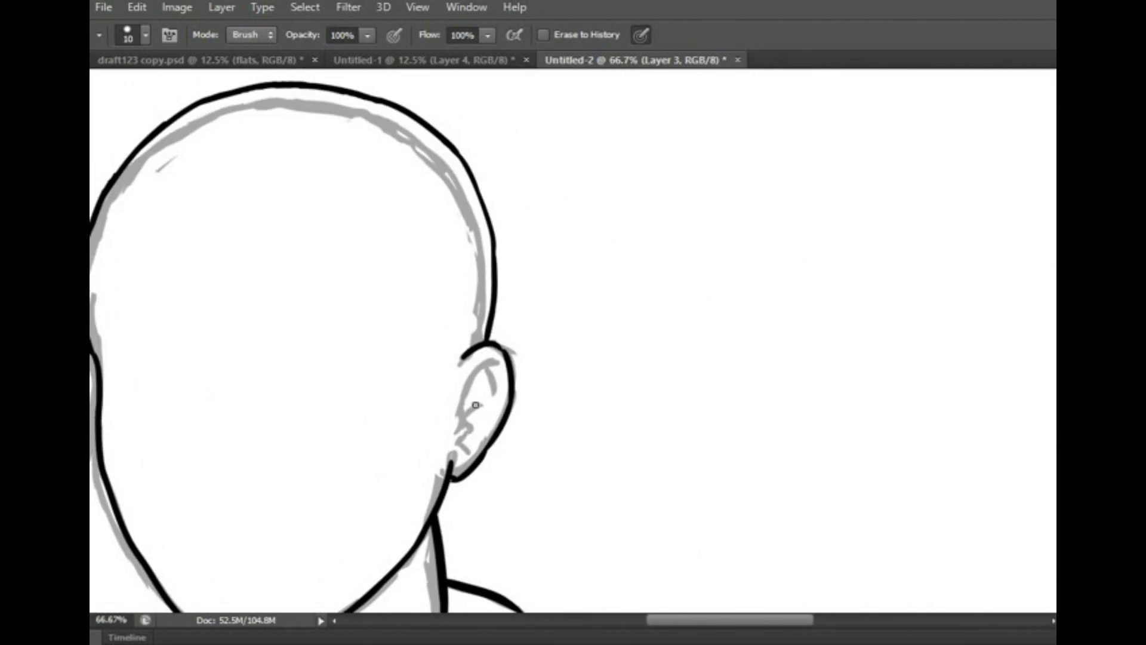
key(b)
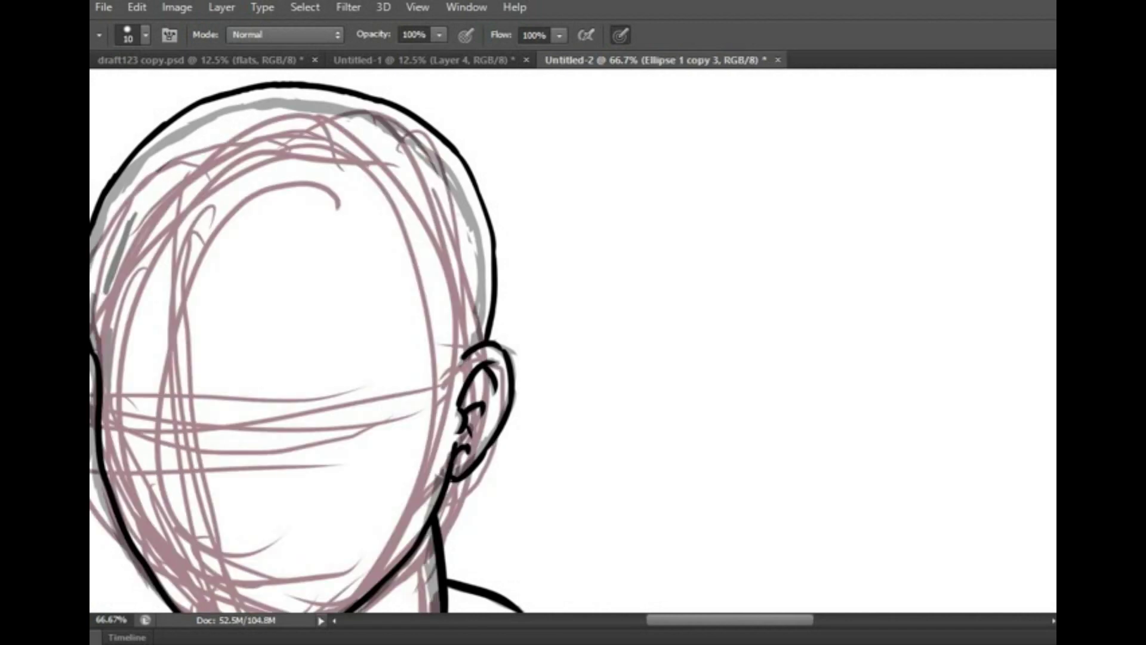
Step: Hide the rough sketch and faded line layers and examine the clean inks across the whole figure
right_click(1013, 488)
key(Escape)
right_click(1014, 488)
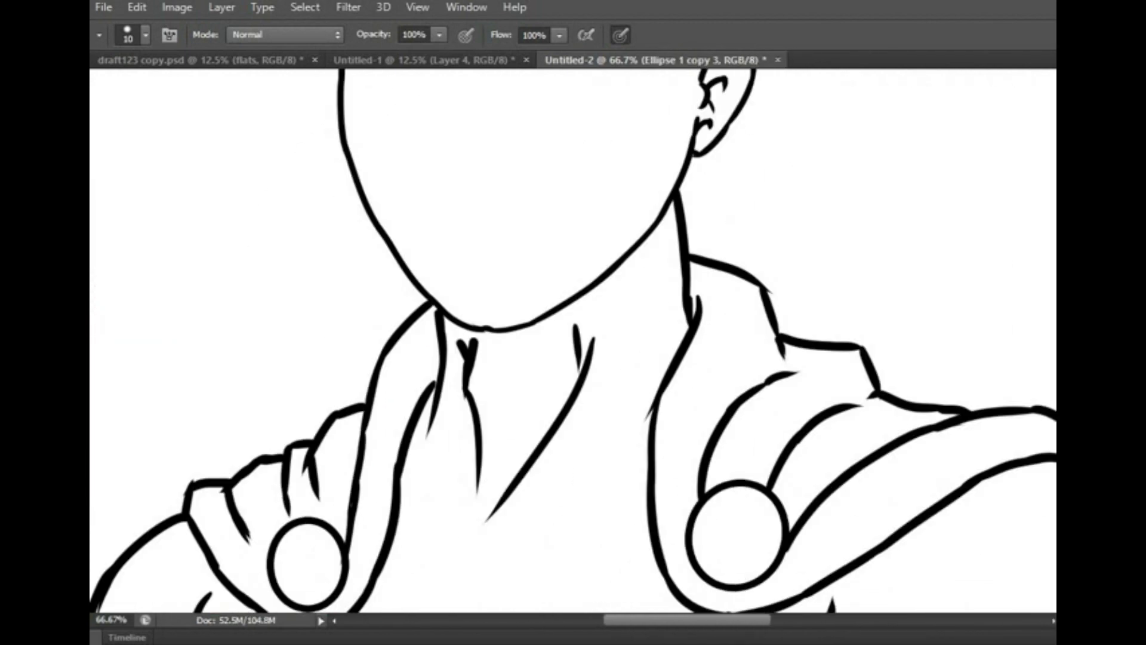
key(ctrl+minus)
key(ctrl+minus)
key(ctrl+minus)
key(ctrl+minus)
key(ctrl+minus)
key(ctrl+minus)
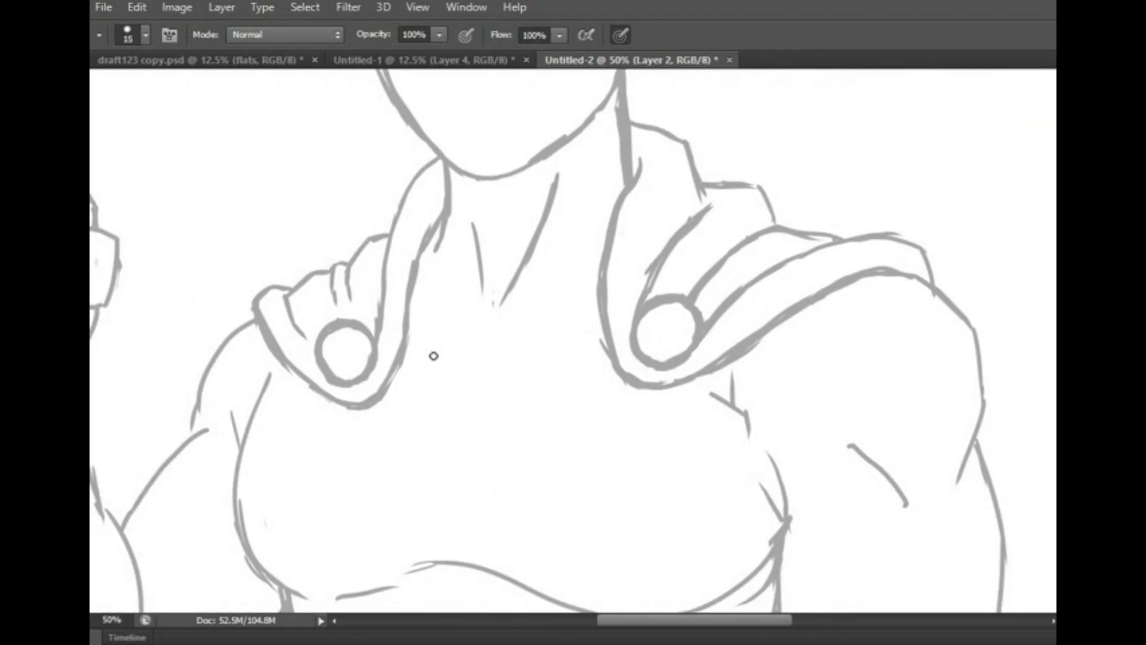
Step: Sketch the collar's curved upper and lower edges across the neck on Layer 2 with a size 15 brush
key(alt+bracketleft)
mouse_move(444, 219)
mouse_down()
mouse_move(450, 336)
mouse_move(592, 289)
mouse_move(502, 320)
mouse_up()
key(e)
key(b)
drag(604, 336, 507, 378)
mouse_move(408, 341)
mouse_down()
mouse_move(441, 365)
mouse_move(525, 312)
mouse_move(596, 307)
mouse_move(434, 320)
mouse_move(412, 343)
mouse_up()
Step: Lasso the sketched collar line, nudge it slightly upward with Free Transform and deselect it
key(e)
key(l)
key(ctrl+t)
drag(507, 371, 506, 360)
key(Return)
key(ctrl+d)
key(e)
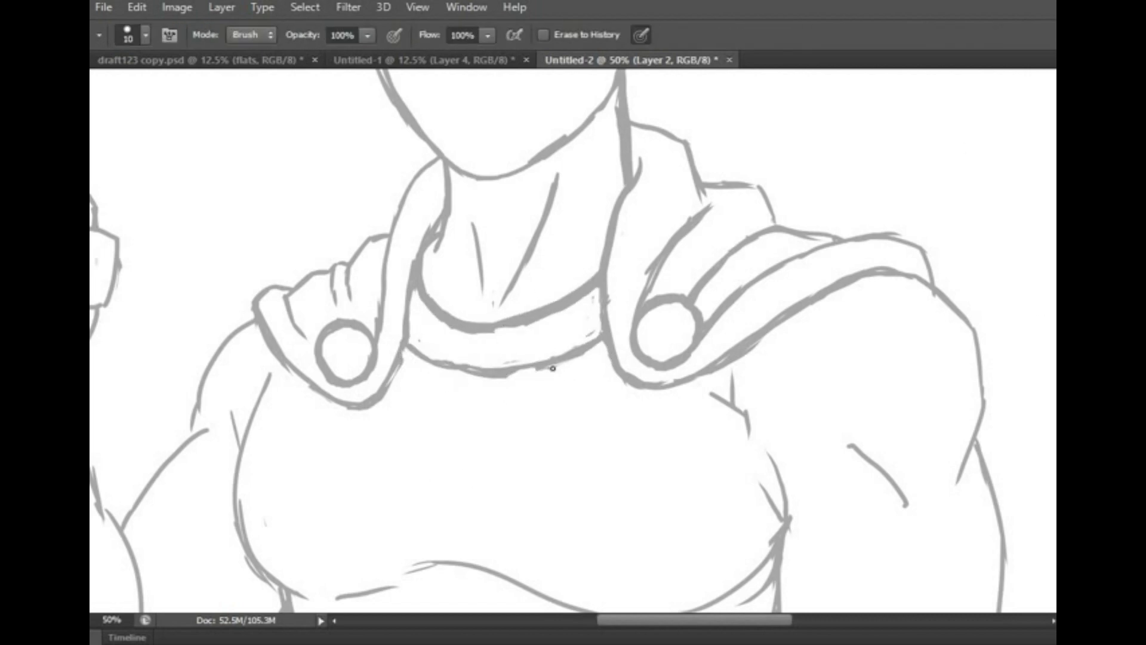
Step: Sketch the zipper strip hanging down the chest and the ring-shaped pull on the collar
key(b)
mouse_move(439, 492)
mouse_down()
mouse_move(481, 375)
mouse_move(454, 496)
mouse_move(456, 370)
mouse_up()
drag(480, 334, 464, 353)
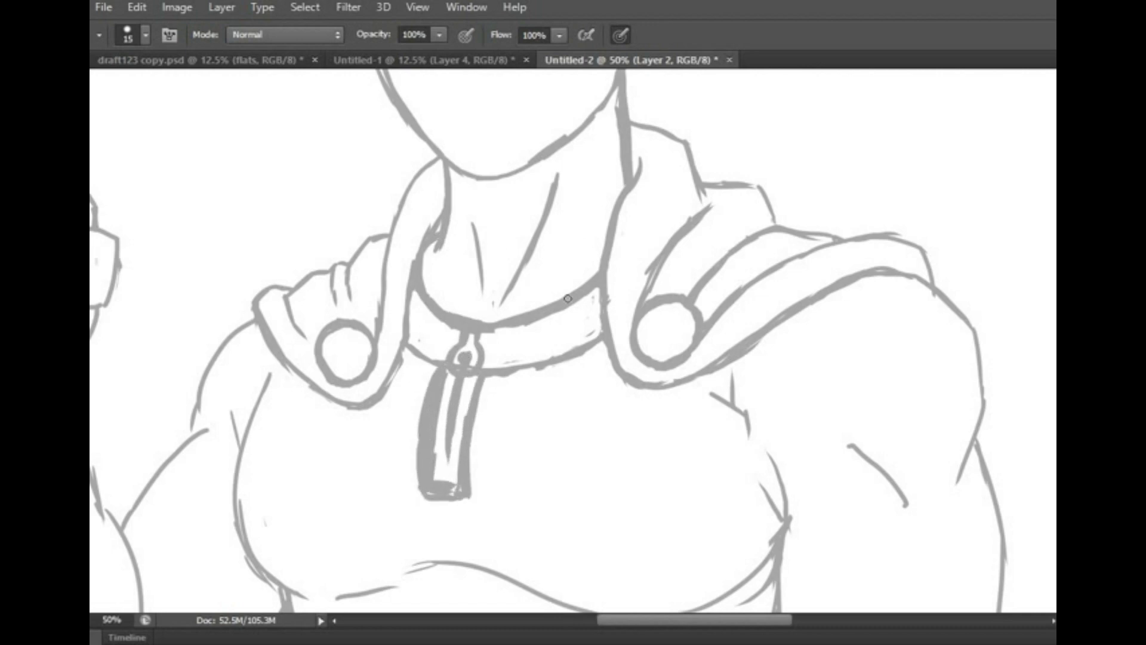
Step: Select the lines around the collar and nudge them slightly upward with Free Transform in two passes
key(ctrl+t)
drag(491, 280, 492, 260)
key(Return)
key(ctrl+minus)
key(ctrl+minus)
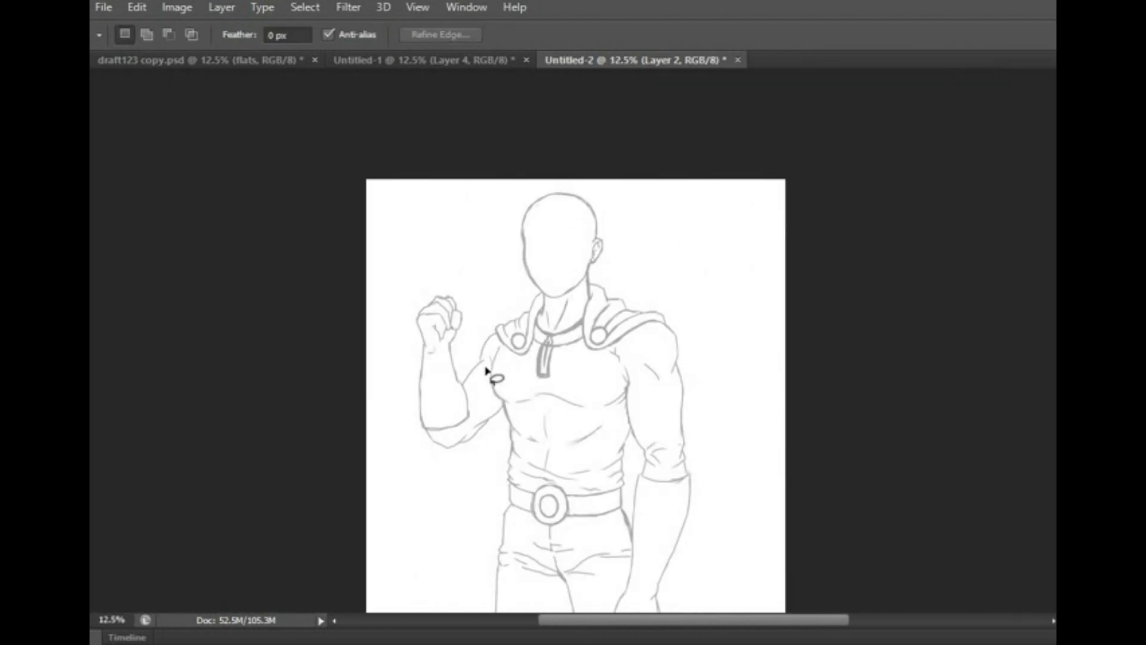
key(ctrl+plus)
key(ctrl+plus)
drag(607, 313, 602, 310)
key(ctrl+t)
drag(501, 358, 501, 350)
key(Return)
key(ctrl+minus)
key(ctrl+minus)
key(ctrl+minus)
key(ctrl+minus)
key(ctrl+minus)
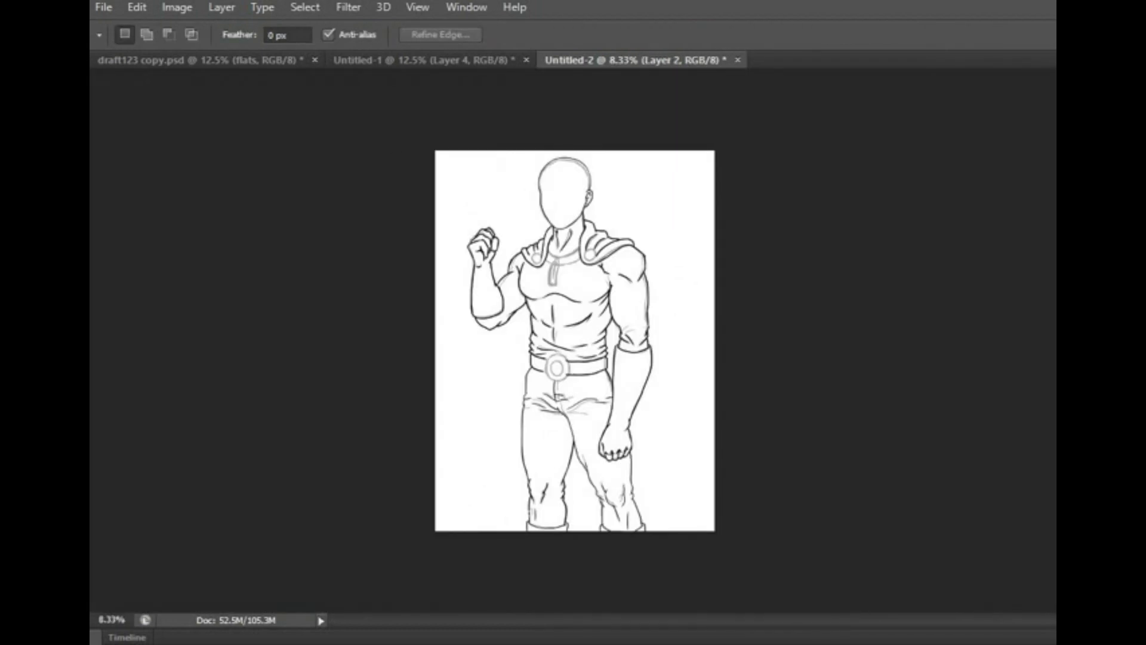
Step: Ink the raised-arm side edge of the zipper strip over the chest sketch, redoing the first stroke
key(b)
key(ctrl+plus)
key(ctrl+plus)
key(ctrl+plus)
key(ctrl+plus)
key(ctrl+plus)
scroll(454, 280, up, 3)
drag(412, 305, 401, 435)
key(ctrl+z)
key(ctrl+alt+shift+n)
drag(410, 304, 399, 439)
Step: Ink the zipper strip's remaining side and bottom edges, undoing unwanted strokes, and erase the overshoot at its lower corners
mouse_move(457, 311)
mouse_down()
mouse_move(452, 439)
mouse_move(403, 439)
mouse_move(465, 315)
mouse_up()
key(e)
key(b)
key(ctrl+alt+z)
key(ctrl+alt+z)
drag(449, 401, 452, 432)
key(e)
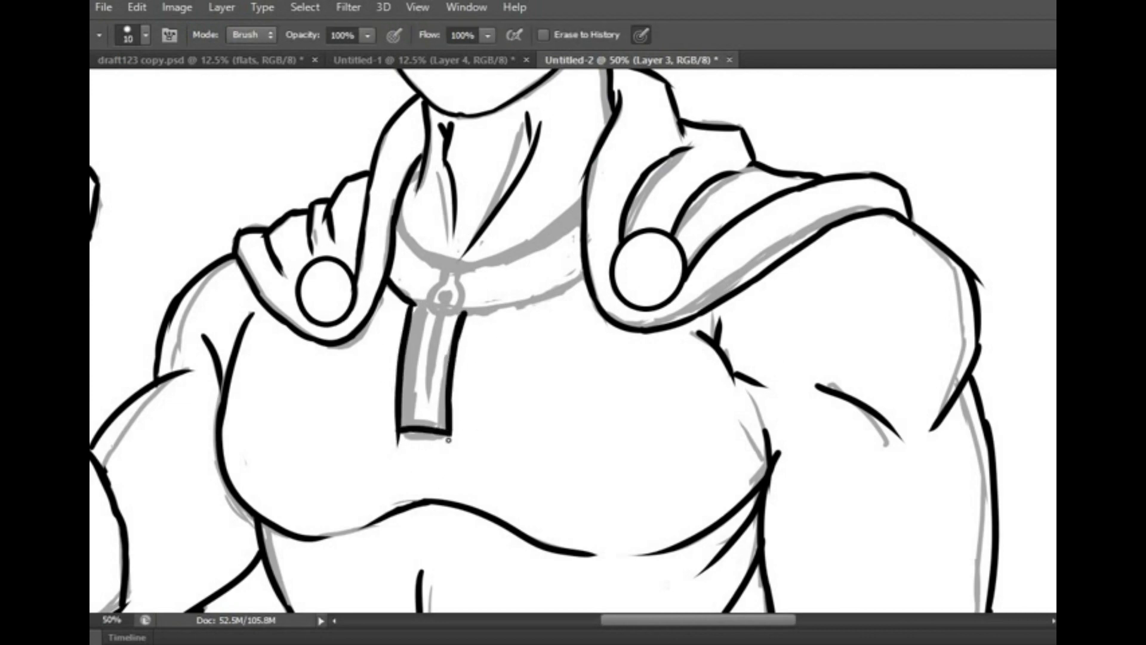
Step: Ink the collar's edges at brush size 15 and the ring pull with its narrow zipper tab at size 9
key(b)
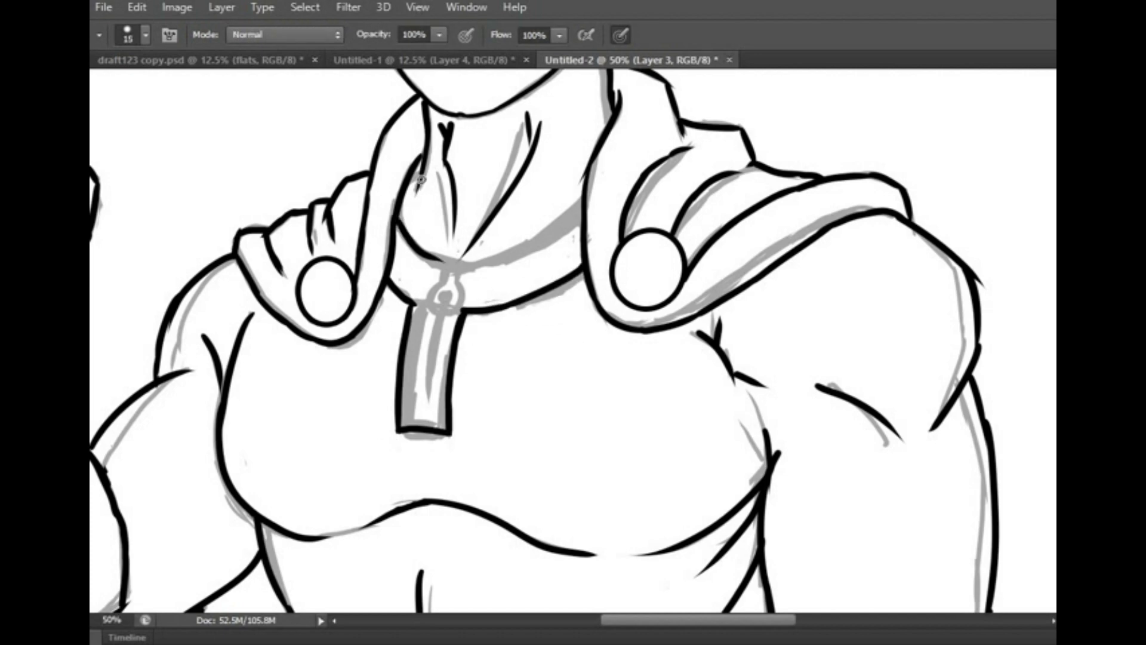
drag(469, 262, 580, 203)
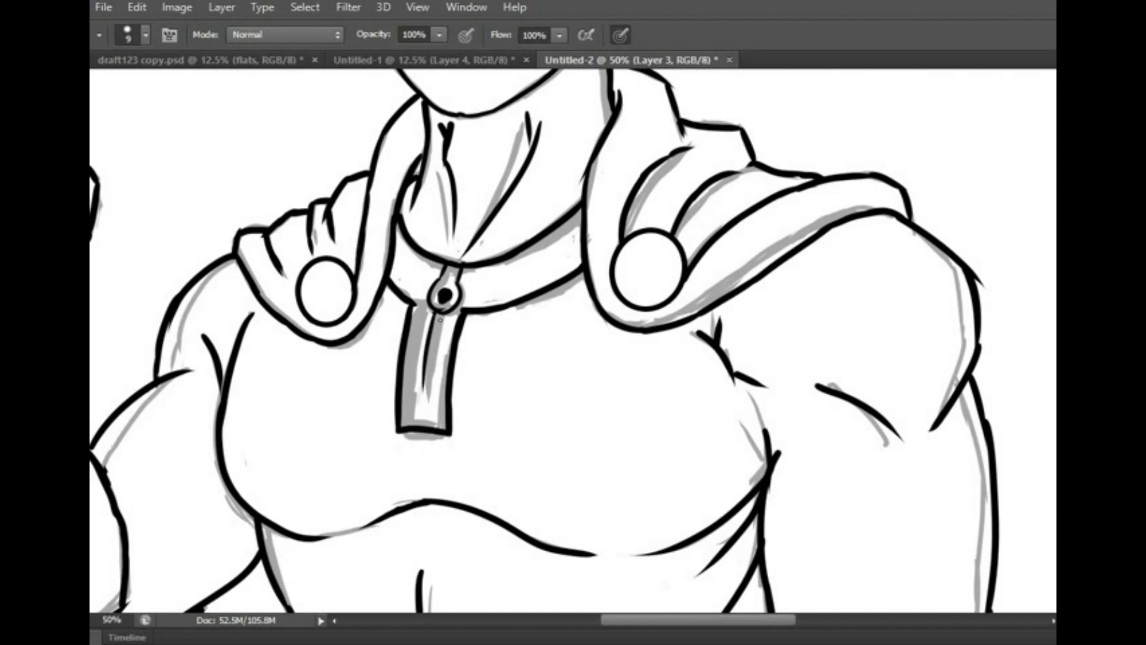
key(e)
key(b)
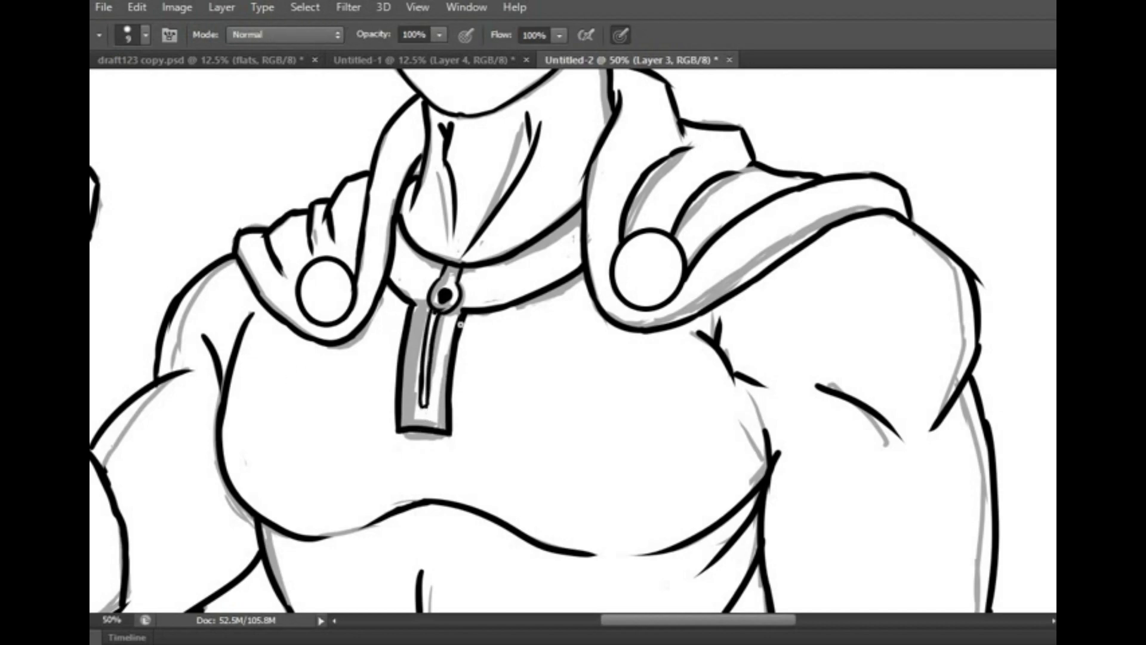
key(ctrl+minus)
key(ctrl+minus)
key(ctrl+minus)
key(ctrl+minus)
key(ctrl+minus)
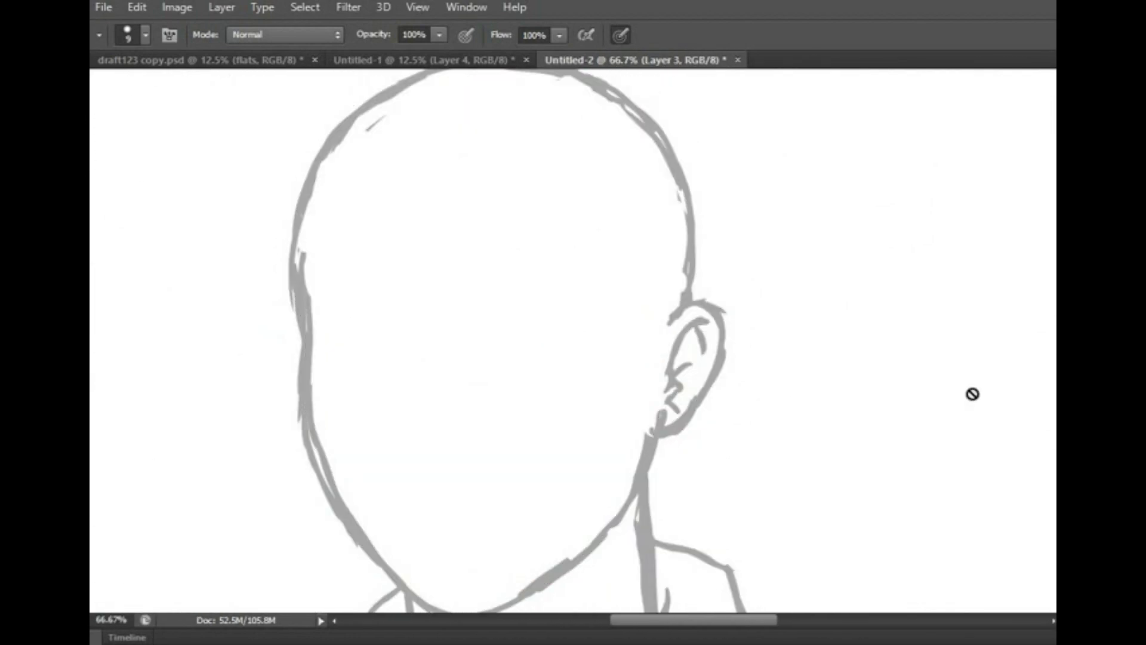
Step: Sketch the face guidelines: a curved vertical centre line, the eye line, the nose line and a short mouth line
key(ctrl+minus)
drag(502, 206, 507, 471)
drag(412, 311, 621, 323)
drag(421, 395, 633, 403)
drag(486, 431, 525, 435)
drag(409, 310, 620, 327)
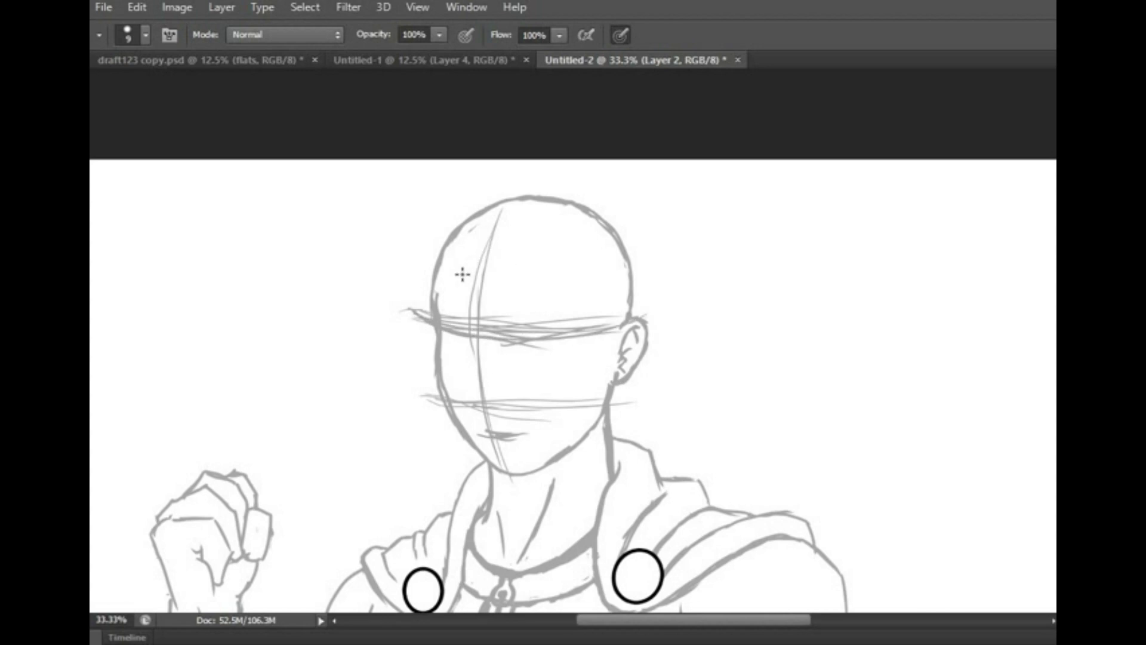
Step: Rough in the eyes and nose base at brush size 9, and move the eye area slightly down with Free Transform
key(ctrl+plus)
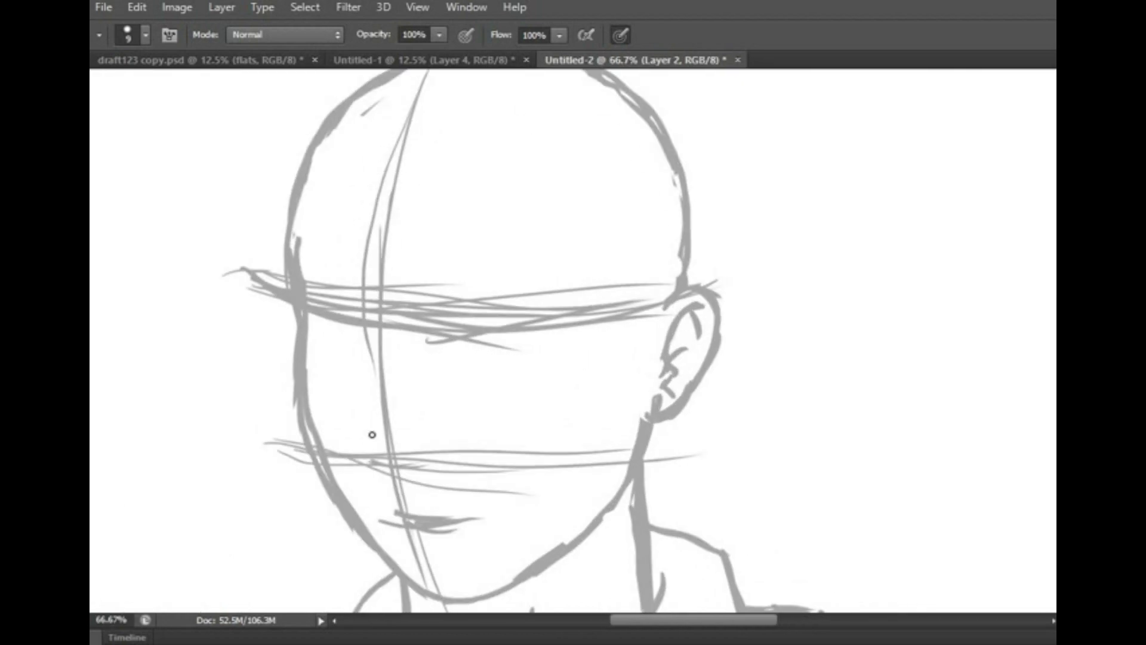
drag(582, 302, 421, 332)
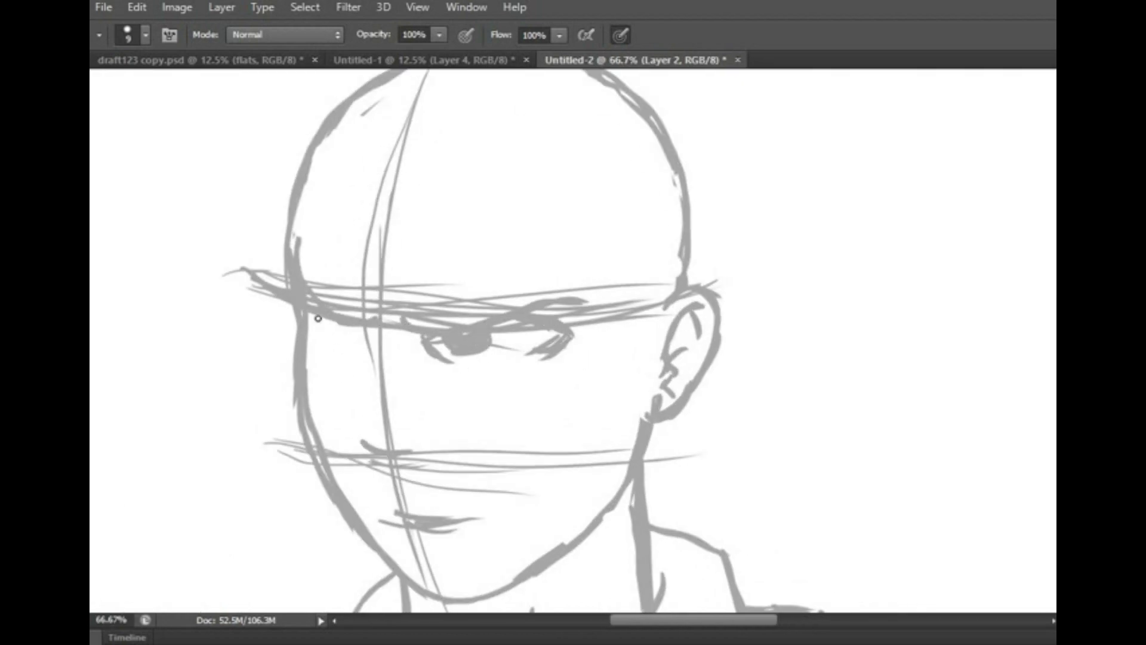
key(ctrl+t)
drag(439, 364, 438, 382)
key(Return)
key(b)
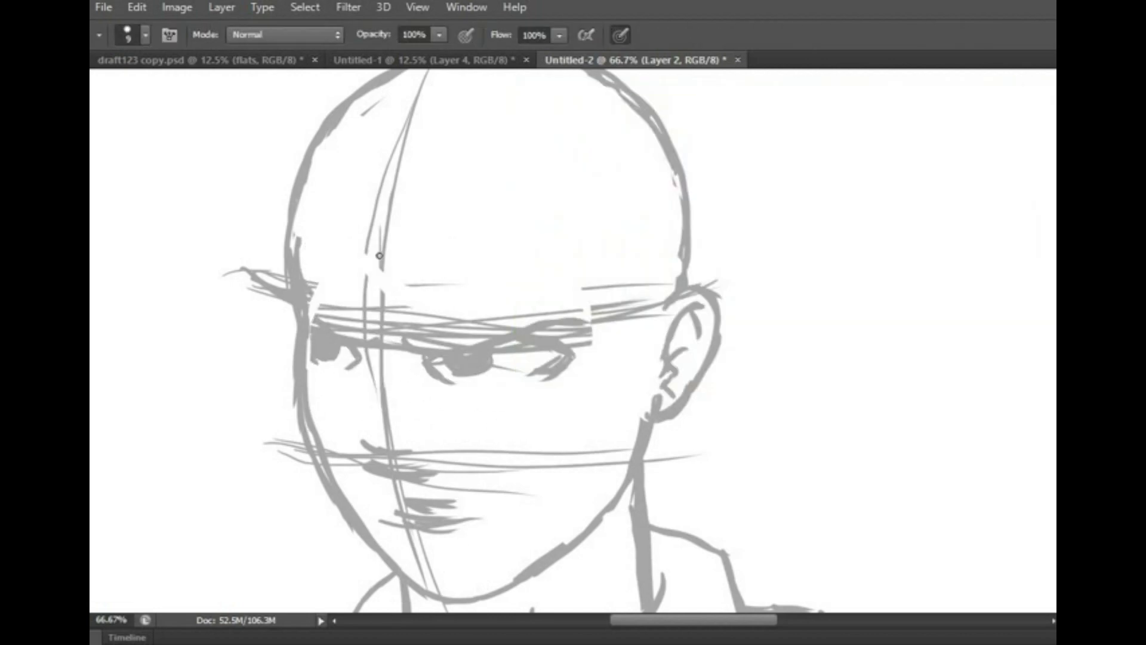
Step: Sketch refined eyes, brows, nose and mouth in light cyan over the grey rough
drag(310, 334, 349, 352)
drag(423, 355, 570, 358)
drag(382, 505, 487, 525)
drag(365, 453, 423, 462)
key(e)
key(b)
drag(406, 345, 573, 329)
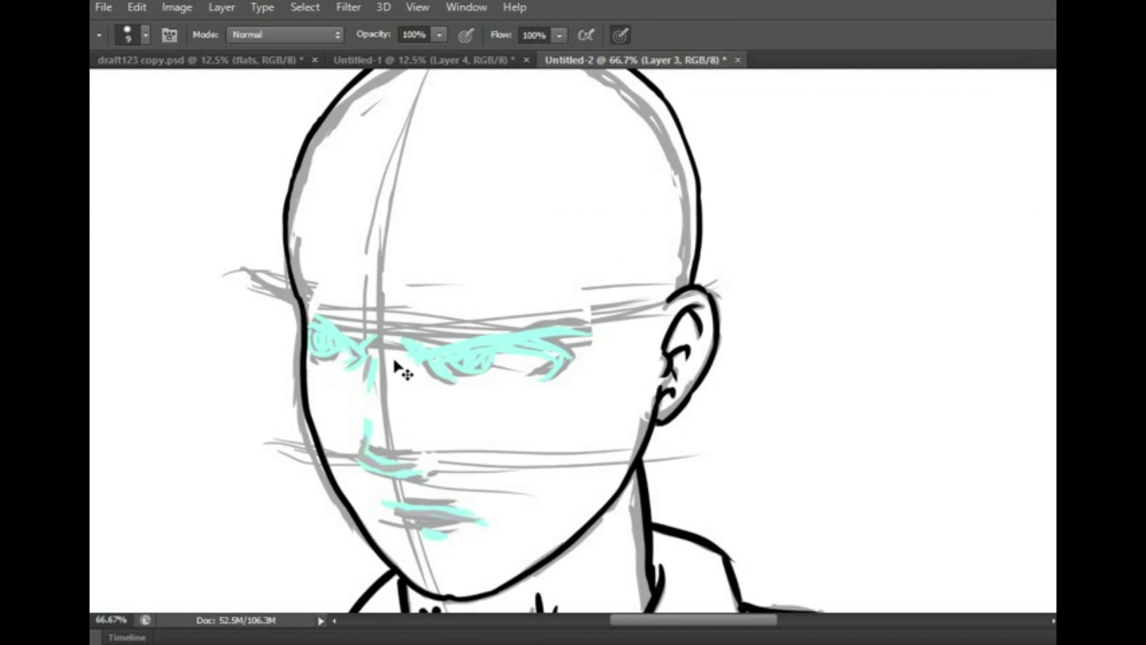
Step: Ink the brows, eyes, nose and mouth in dark grey over the cyan sketch at brush sizes 7 and 6
key(ctrl+plus)
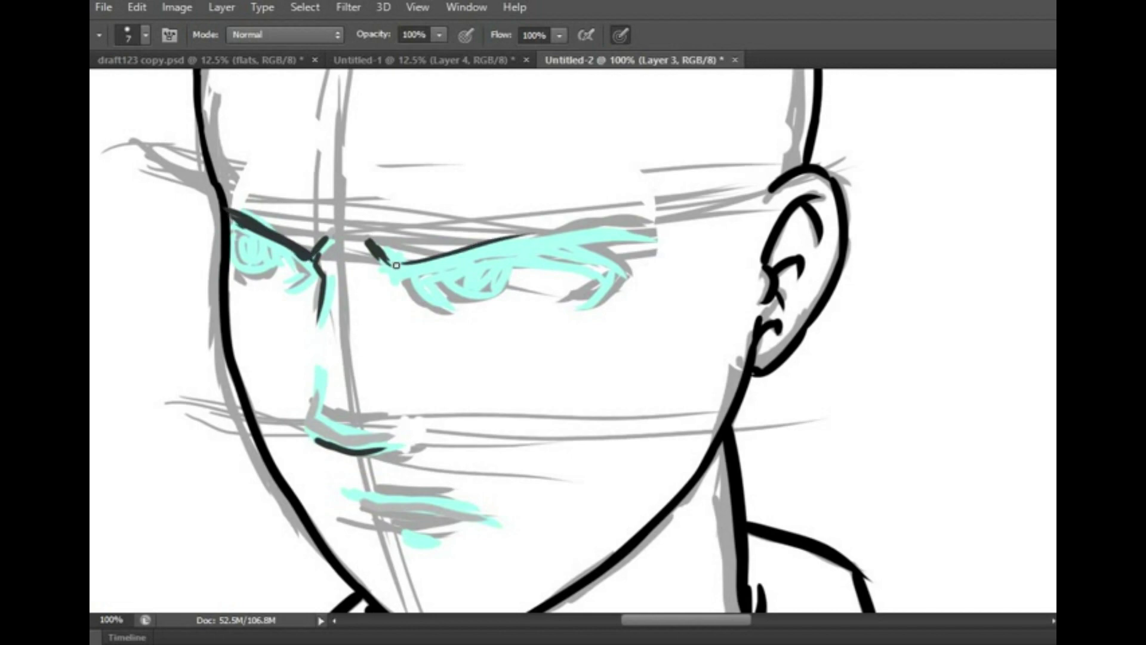
drag(389, 269, 563, 236)
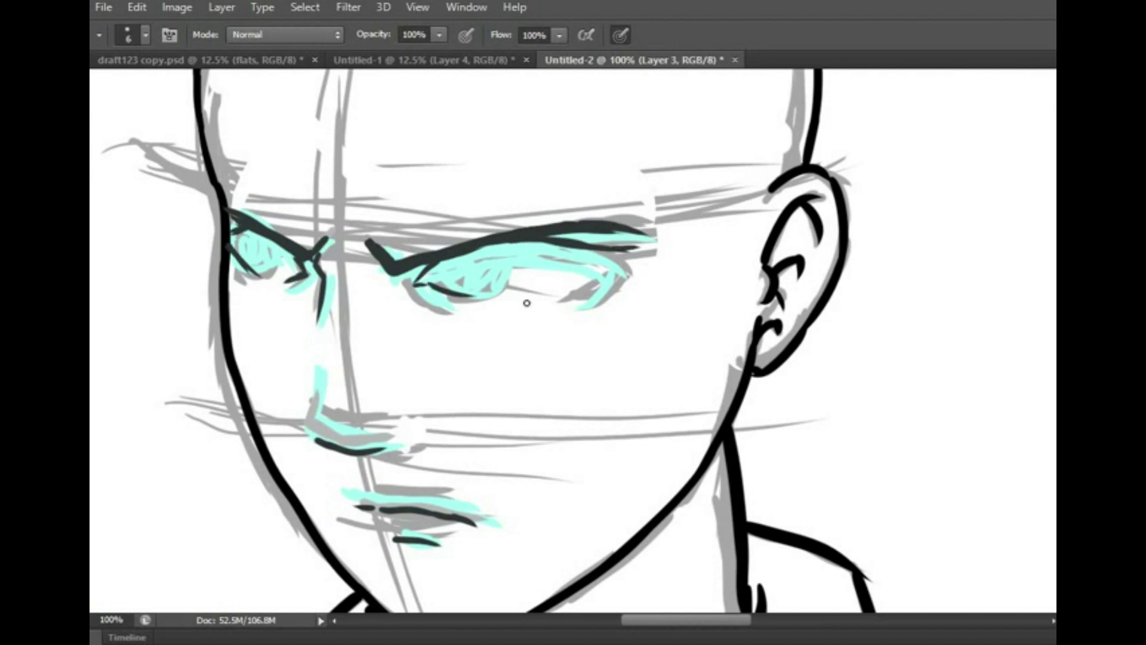
drag(597, 242, 442, 263)
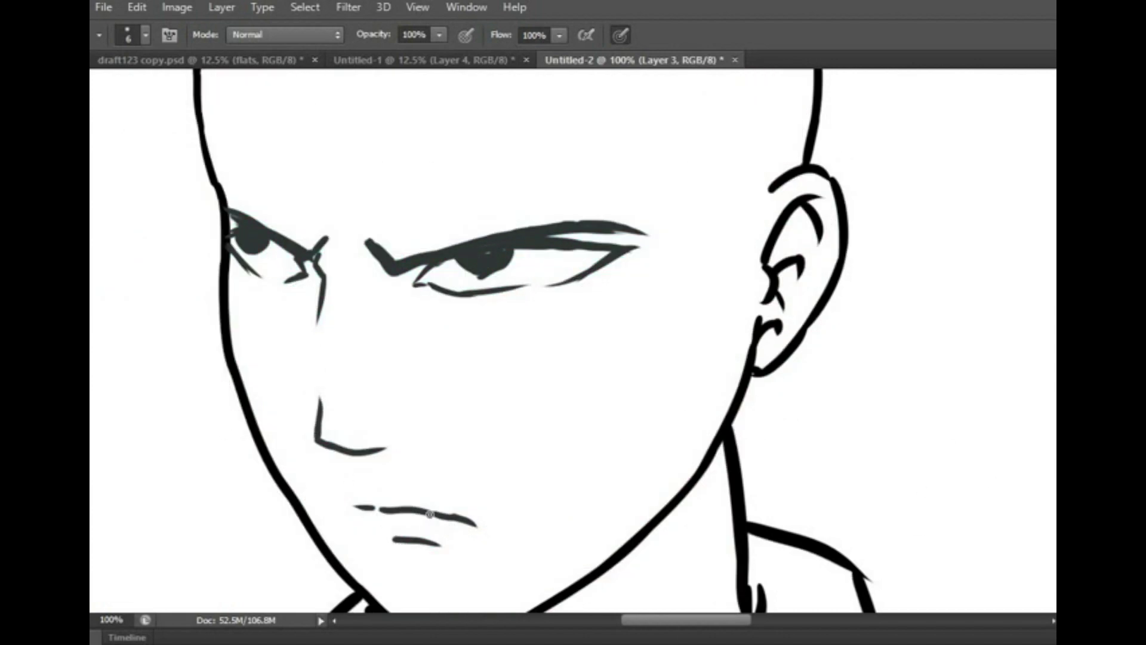
scroll(579, 527, down, 7)
scroll(547, 475, up, 4)
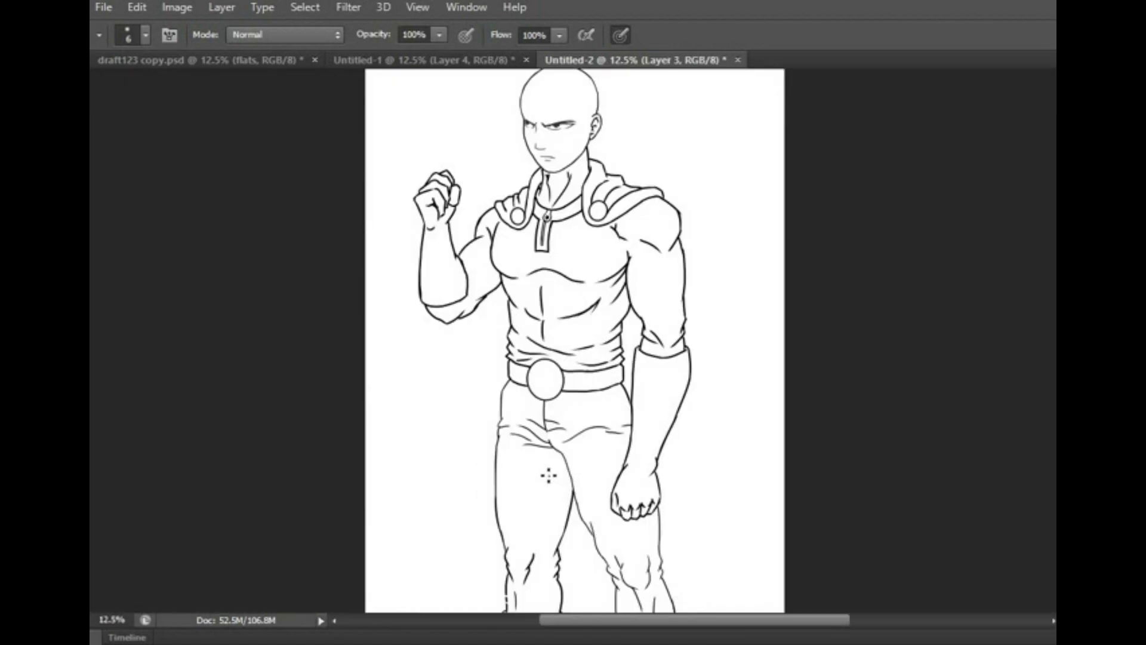
scroll(564, 340, up, 3)
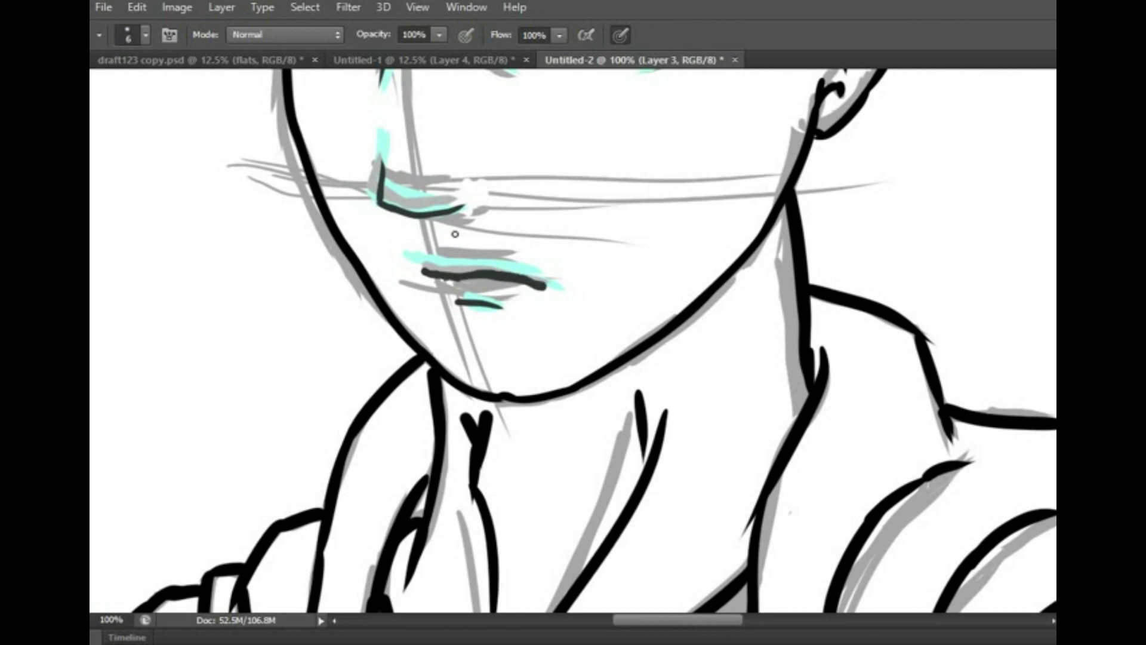
scroll(455, 234, down, 4)
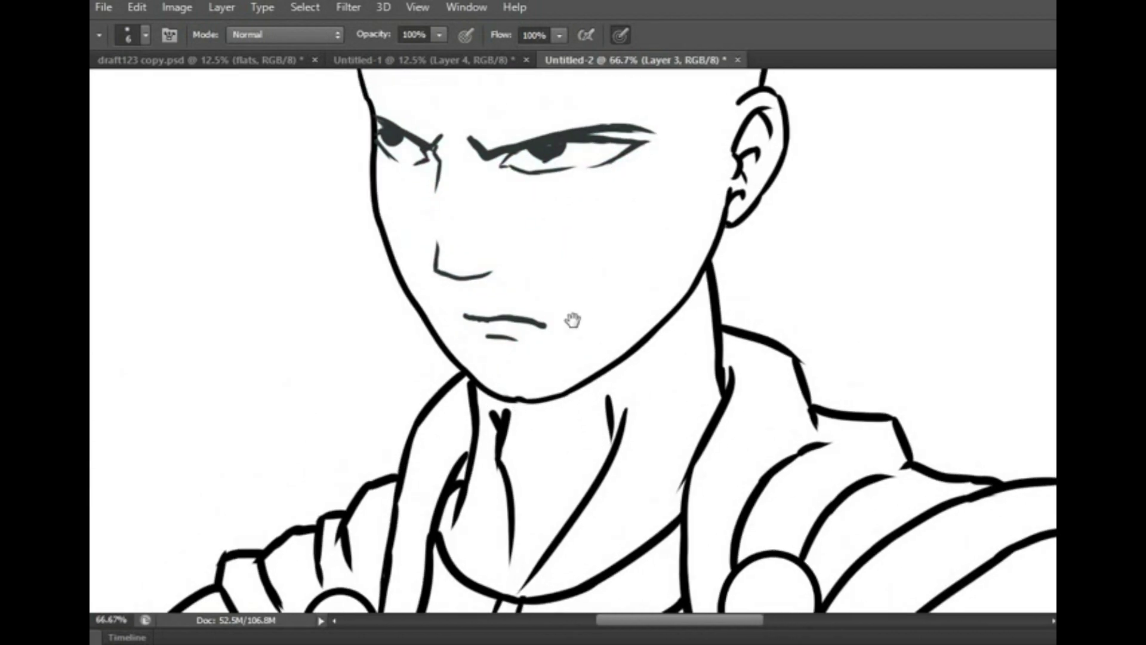
Step: Select both eyes with the Lasso and nudge them slightly toward the ear with Free Transform
drag(572, 321, 597, 426)
key(l)
mouse_move(404, 204)
mouse_down()
mouse_move(418, 311)
mouse_move(406, 191)
mouse_up()
key(ctrl+t)
mouse_move(711, 251)
mouse_down()
mouse_move(734, 258)
mouse_move(722, 254)
mouse_up()
key(Return)
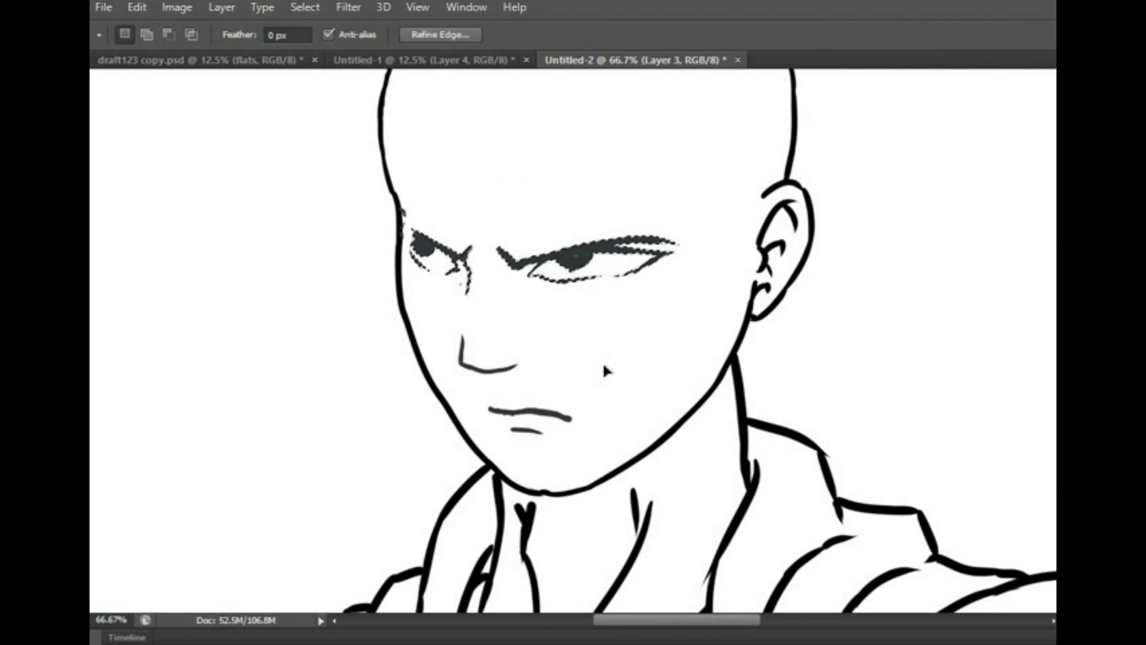
scroll(607, 370, down, 3)
key(ctrl+t)
key(Return)
key(ctrl+d)
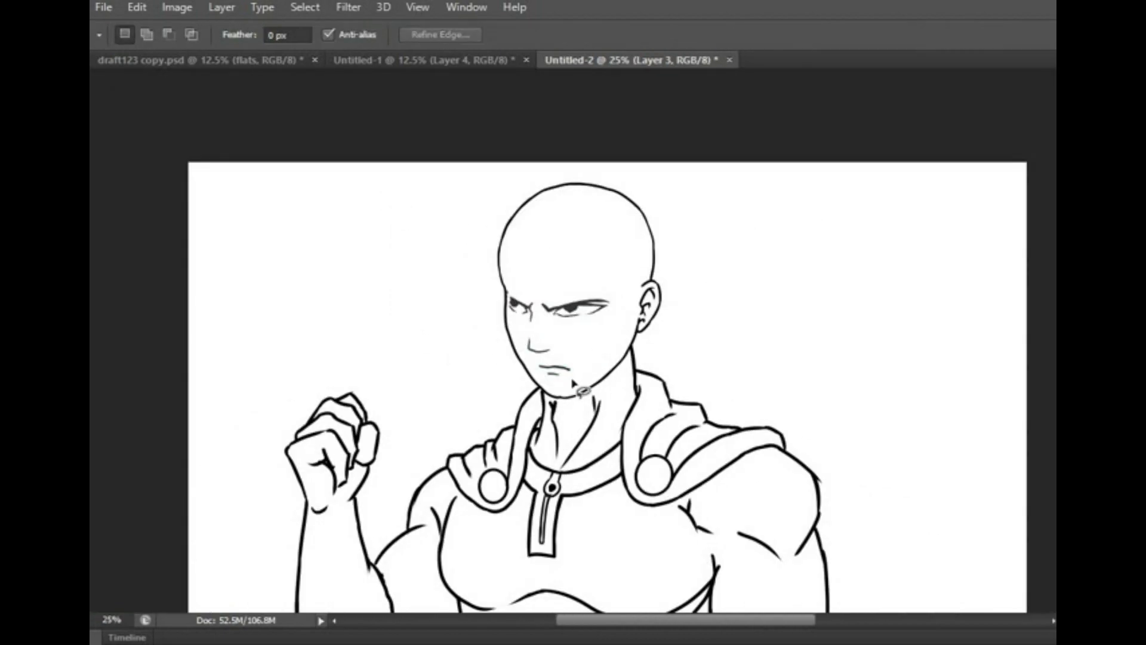
Step: Select the skull outline, narrow it to 97.51% width, lower it slightly and pull in the side opposite the ear
scroll(582, 391, up, 3)
scroll(519, 307, up, 3)
drag(292, 376, 299, 385)
key(ctrl+t)
drag(286, 243, 287, 243)
drag(807, 243, 796, 241)
drag(731, 268, 735, 281)
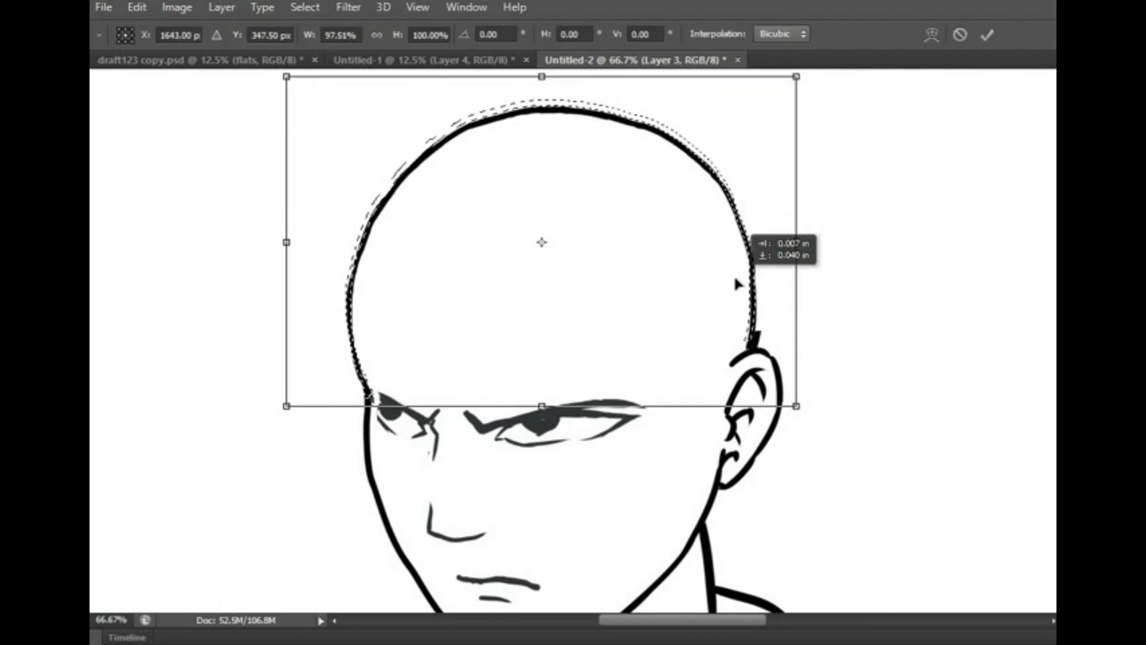
right_click(738, 281)
click(764, 367)
drag(286, 280, 302, 287)
key(Return)
key(ctrl+d)
key(ctrl+minus)
key(ctrl+minus)
key(ctrl+minus)
key(ctrl+minus)
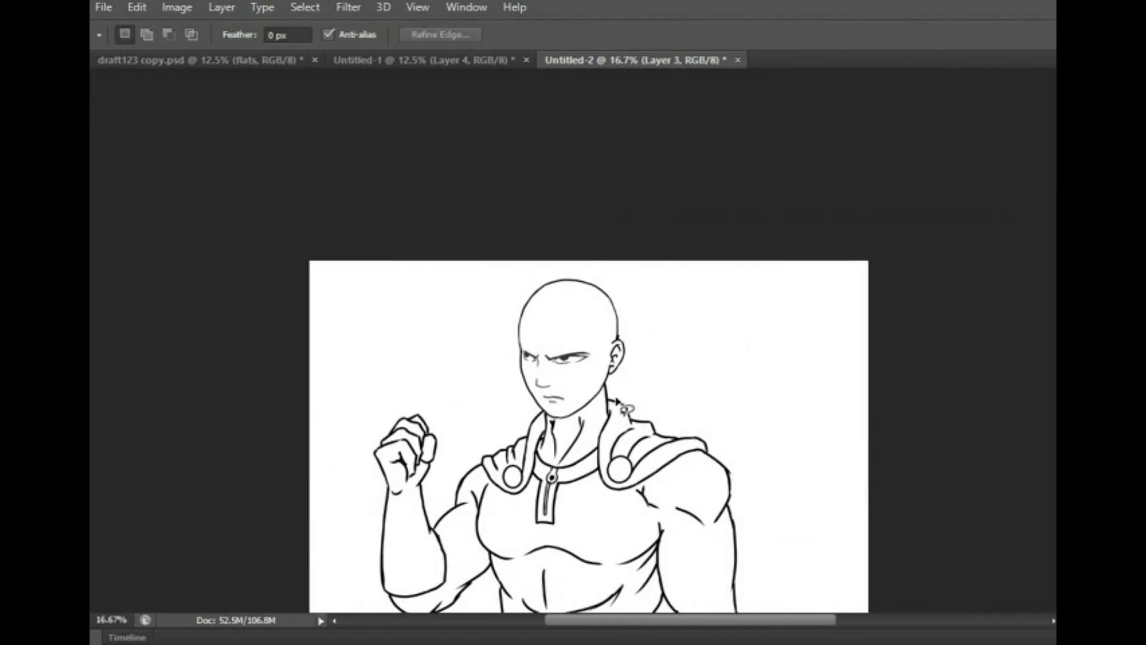
Step: Select the mouth lines and nudge them with Free Transform
key(ctrl+plus)
key(ctrl+plus)
key(ctrl+plus)
drag(525, 485, 524, 484)
key(ctrl+t)
drag(507, 496, 531, 481)
key(Return)
Step: Redraw the nose base and upper mouth line in black at brush size 6, undoing an unwanted stroke
key(e)
click(943, 127)
key(b)
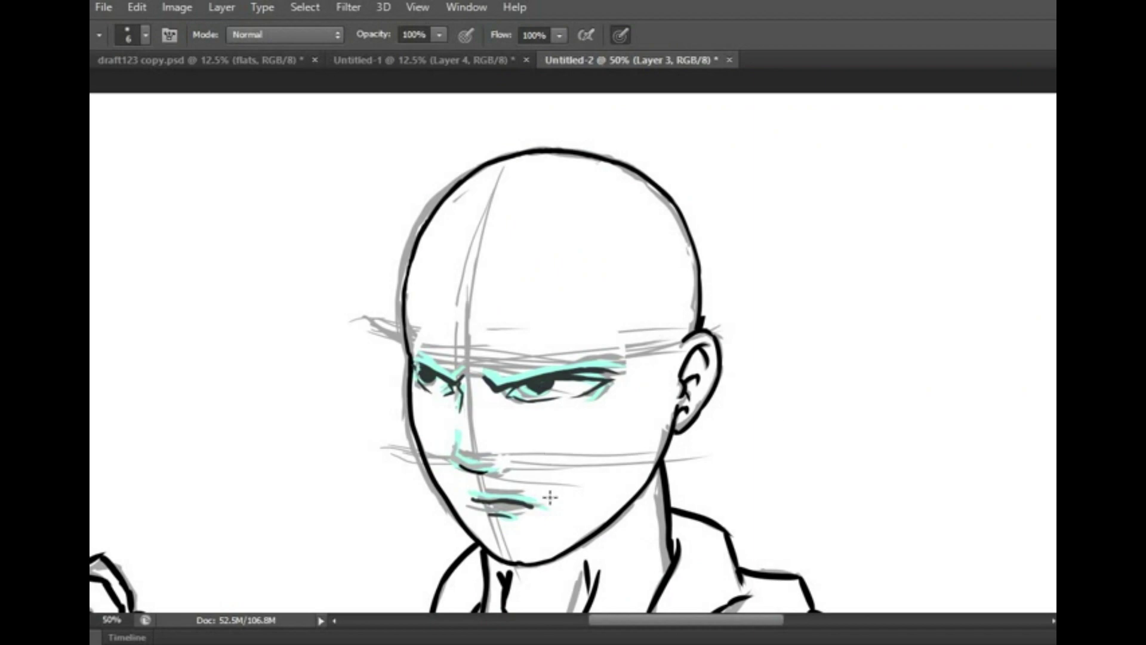
scroll(534, 482, up, 2)
drag(540, 491, 424, 477)
key(ctrl+z)
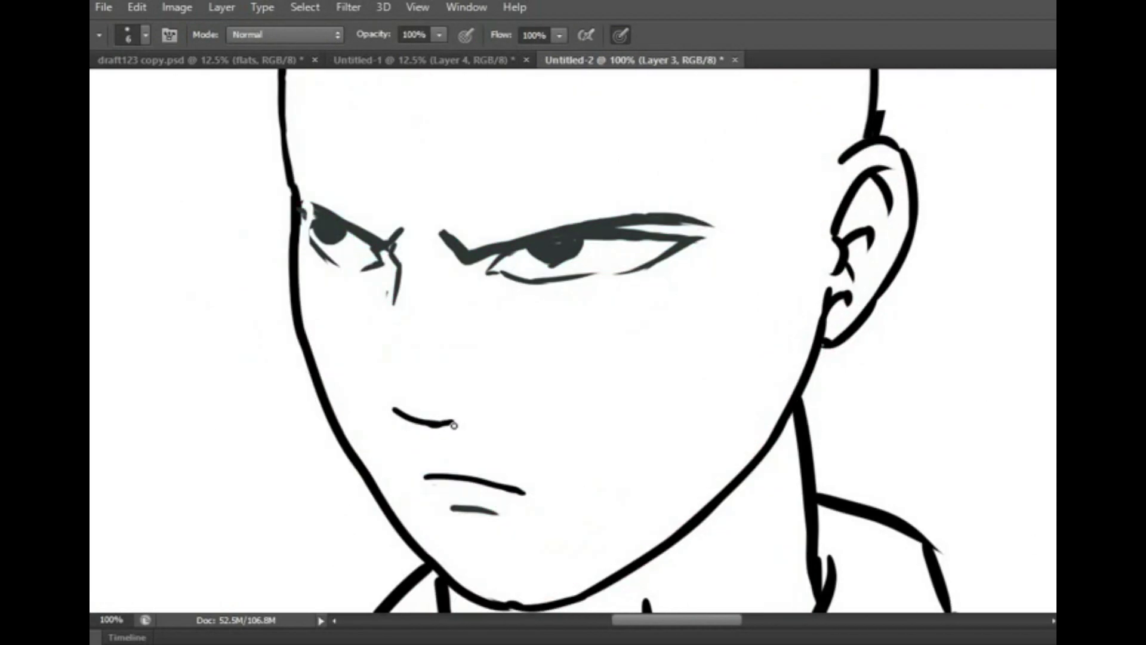
Step: Erase the old eye outlines and nose-bridge line, then re-ink the bridge and brows in black
key(e)
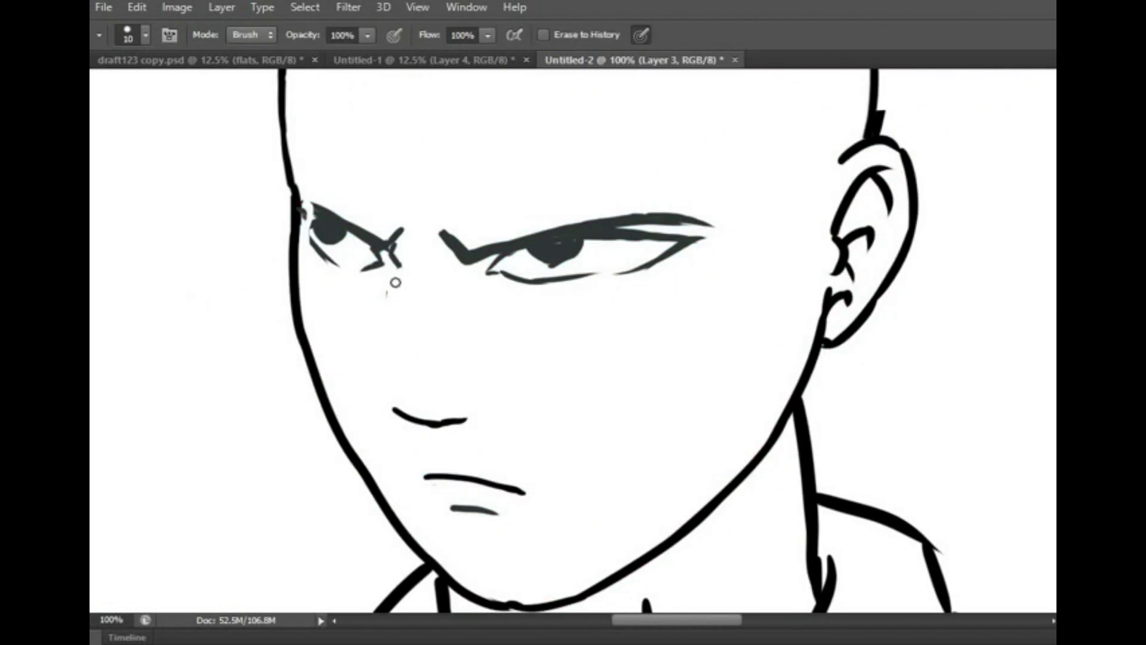
scroll(486, 302, right, 3)
drag(388, 294, 441, 268)
mouse_move(233, 278)
mouse_down()
mouse_move(212, 247)
mouse_move(297, 258)
mouse_up()
key(b)
drag(567, 236, 403, 276)
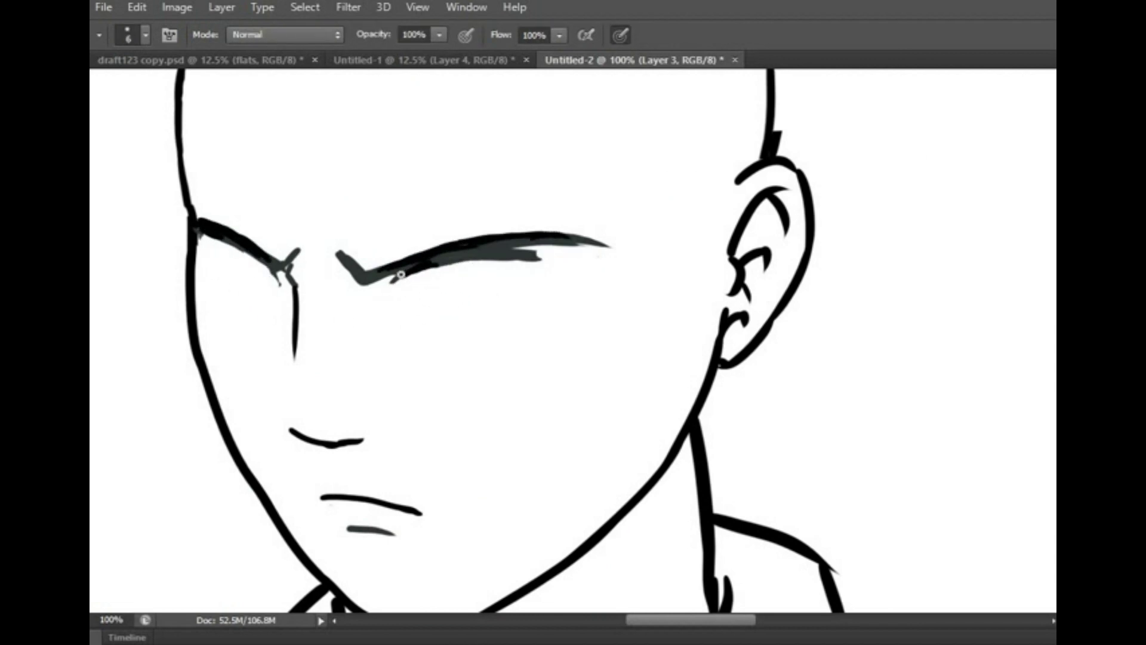
Step: Try to ink the near eye's outline under the brow and undo the last strokes
mouse_move(547, 259)
mouse_down()
mouse_move(522, 286)
mouse_move(436, 284)
mouse_up()
key(ctrl+z)
key(ctrl+alt+z)
key(ctrl+alt+z)
key(ctrl+minus)
key(ctrl+minus)
key(ctrl+minus)
key(ctrl+plus)
key(ctrl+plus)
key(ctrl+plus)
key(ctrl+plus)
Step: Extend the near brow and ink the almond-shaped outline of the eye beneath it, redoing one stroke
mouse_move(679, 146)
mouse_down()
mouse_move(583, 125)
mouse_move(492, 184)
mouse_up()
mouse_move(119, 217)
mouse_down()
mouse_move(235, 214)
mouse_move(388, 238)
mouse_move(543, 179)
mouse_up()
key(ctrl+z)
drag(299, 239, 376, 243)
key(ctrl+minus)
key(ctrl+minus)
key(ctrl+minus)
key(ctrl+minus)
key(ctrl+minus)
key(ctrl+plus)
key(ctrl+plus)
key(ctrl+plus)
Step: Erase stray ink around the eye area and re-ink the cleaned edges in black
key(e)
drag(179, 157, 447, 131)
key(b)
mouse_move(191, 179)
mouse_down()
mouse_move(274, 126)
mouse_move(337, 107)
mouse_up()
key(ctrl+minus)
key(ctrl+minus)
key(ctrl+plus)
key(ctrl+plus)
key(l)
mouse_move(281, 525)
mouse_down()
mouse_move(133, 256)
mouse_move(129, 525)
mouse_up()
key(ctrl+t)
drag(172, 404, 272, 522)
key(Escape)
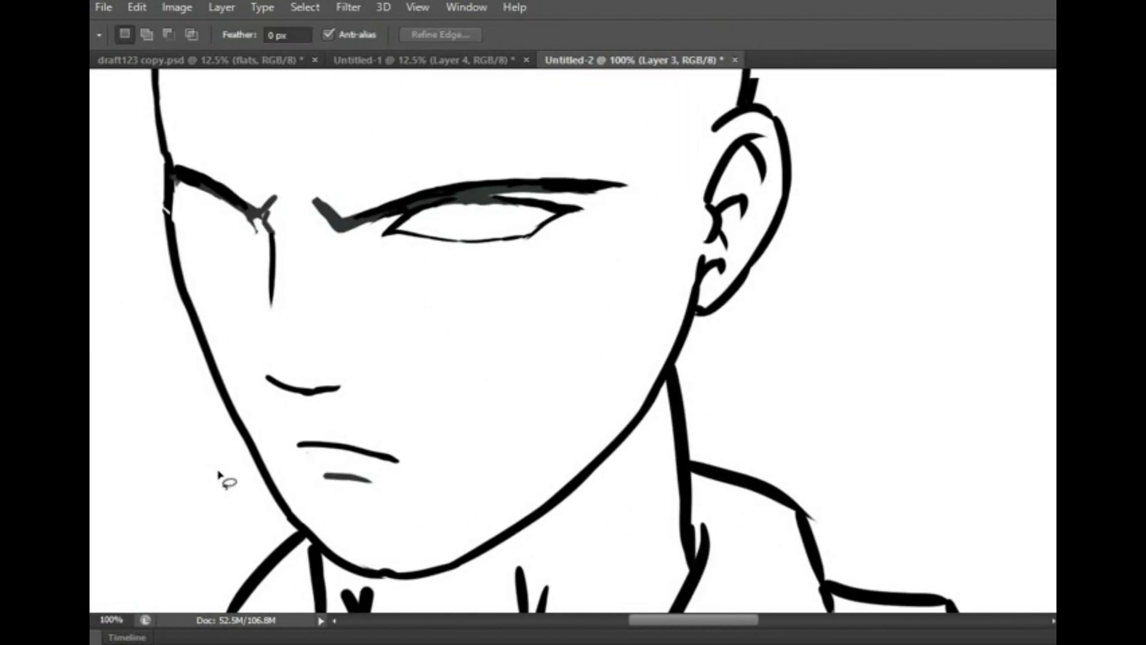
Step: Select the cheek line opposite the ear and nudge it slightly inward with Free Transform
key(e)
mouse_move(173, 262)
mouse_down()
mouse_move(192, 332)
mouse_move(185, 309)
mouse_move(290, 525)
mouse_up()
key(ctrl+t)
drag(194, 412, 204, 412)
key(Return)
Step: Select the jaw line near the chin, adjust it with Free Transform to meet the cheek line, and deselect
key(l)
drag(300, 509, 281, 504)
key(ctrl+t)
key(ctrl+plus)
key(Return)
key(ctrl+t)
key(Return)
key(ctrl+d)
Step: Re-ink the lower lip line in black with a hooked start and taper the mouth line's ends at brush size 6
key(b)
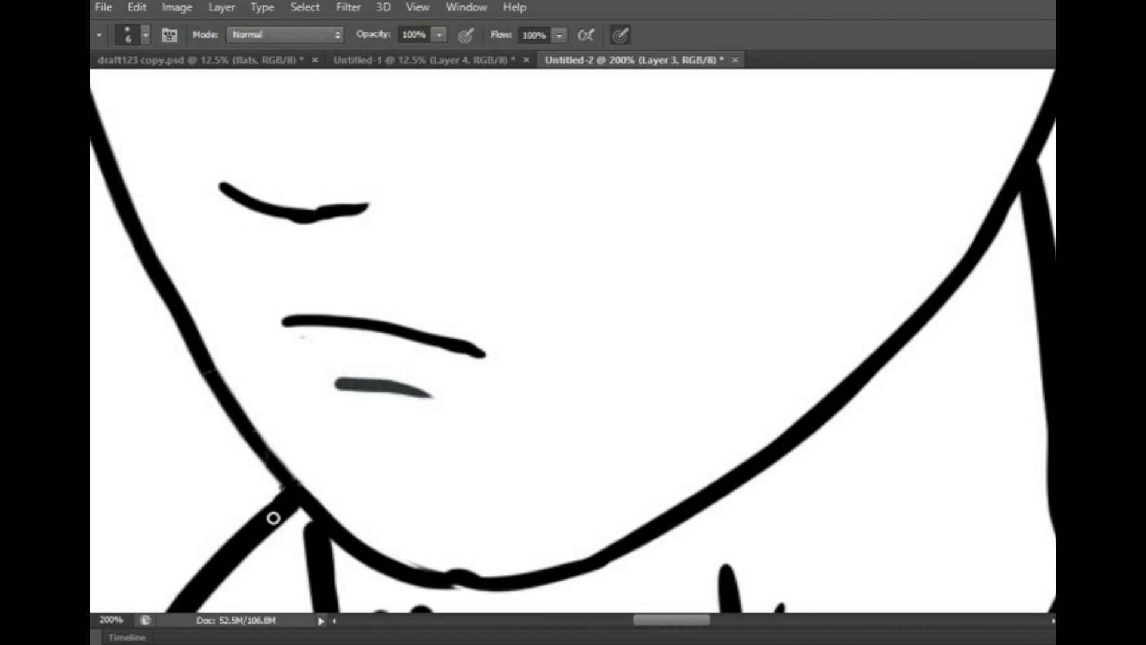
drag(336, 384, 321, 367)
drag(508, 364, 283, 323)
key(e)
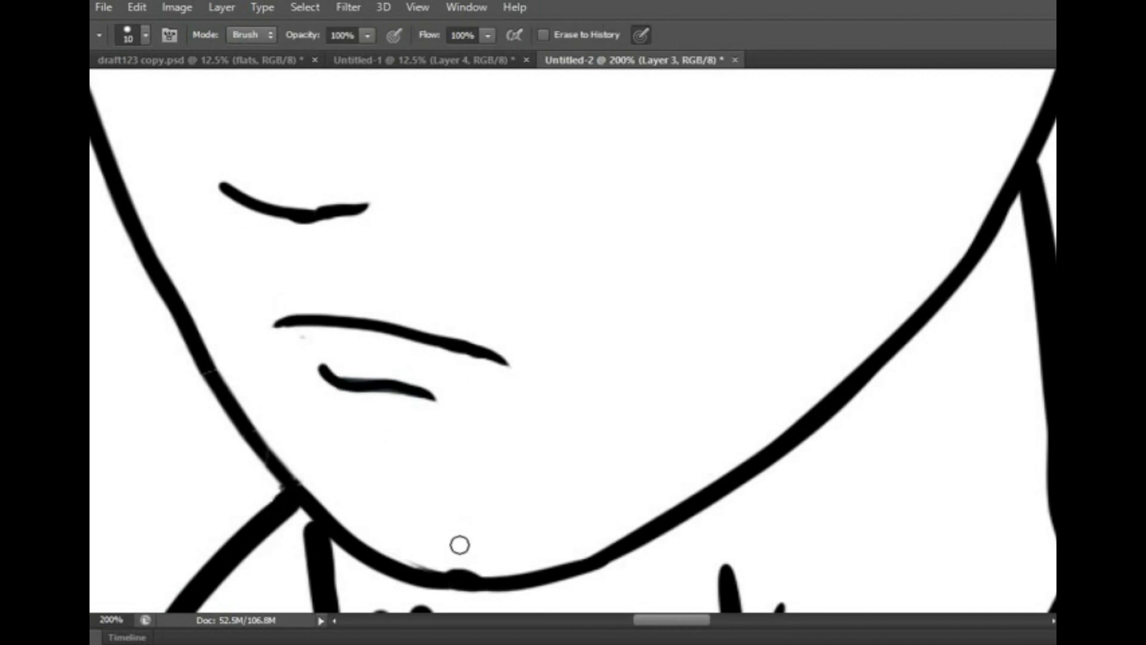
drag(777, 394, 583, 375)
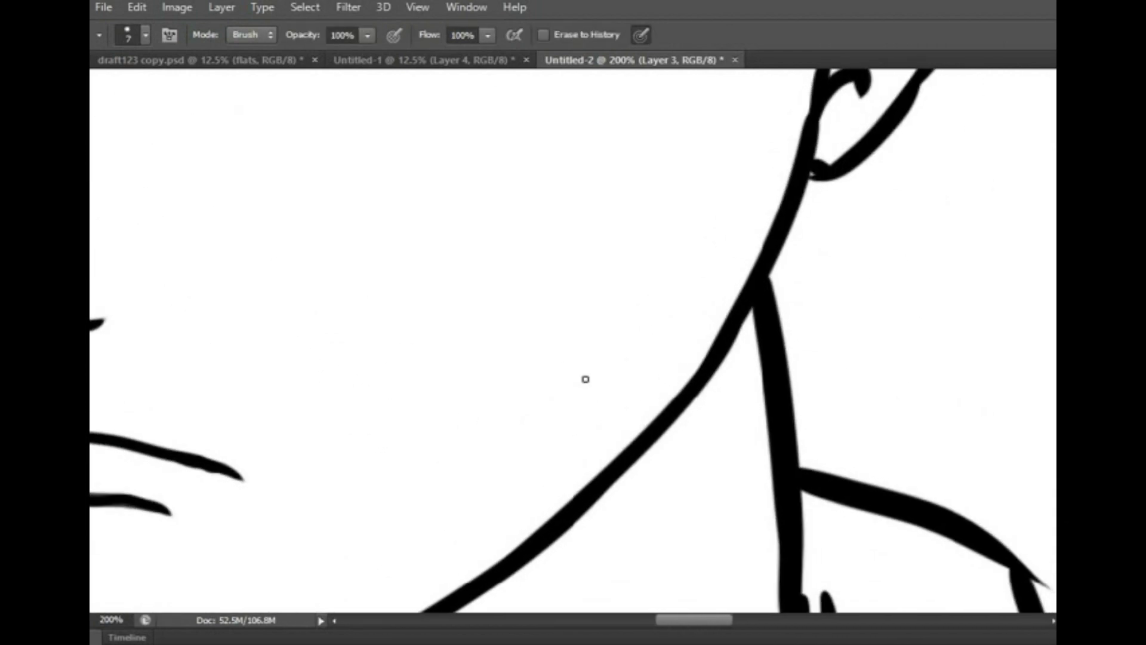
Step: Select the ear-side jaw line with the Lasso and adjust its position with Free Transform
scroll(584, 375, down, 3)
key(l)
scroll(645, 307, up, 2)
drag(645, 306, 422, 525)
key(ctrl+t)
click(939, 46)
key(Return)
drag(502, 501, 371, 476)
Step: Ink a cleaner chin edge, redoing the stroke, and adjust the selected lines with Free Transform
key(b)
scroll(336, 542, up, 2)
key(e)
key(b)
drag(325, 438, 492, 471)
key(ctrl+z)
mouse_move(326, 439)
mouse_down()
mouse_move(351, 460)
mouse_move(501, 471)
mouse_move(460, 476)
mouse_up()
key(l)
key(ctrl+t)
key(Return)
scroll(503, 470, down, 4)
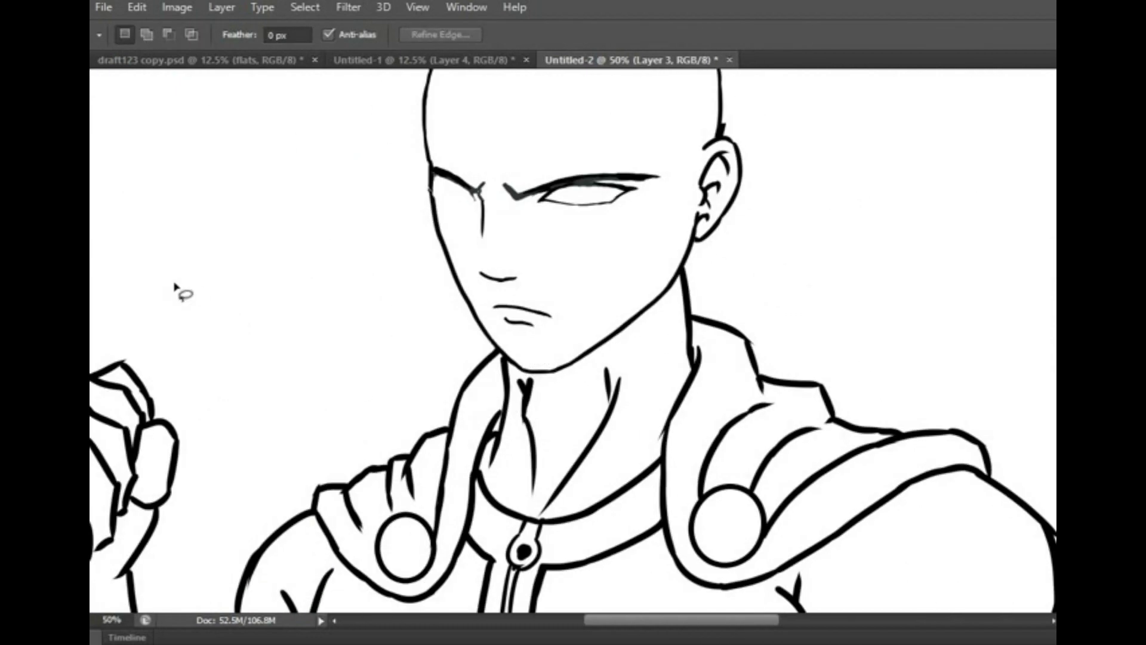
Step: Clear the selection and retouch the face lines with a fine brush stroke
key(e)
key(ctrl+d)
scroll(525, 382, up, 4)
key(b)
drag(274, 419, 371, 466)
scroll(299, 541, down, 10)
scroll(537, 508, up, 4)
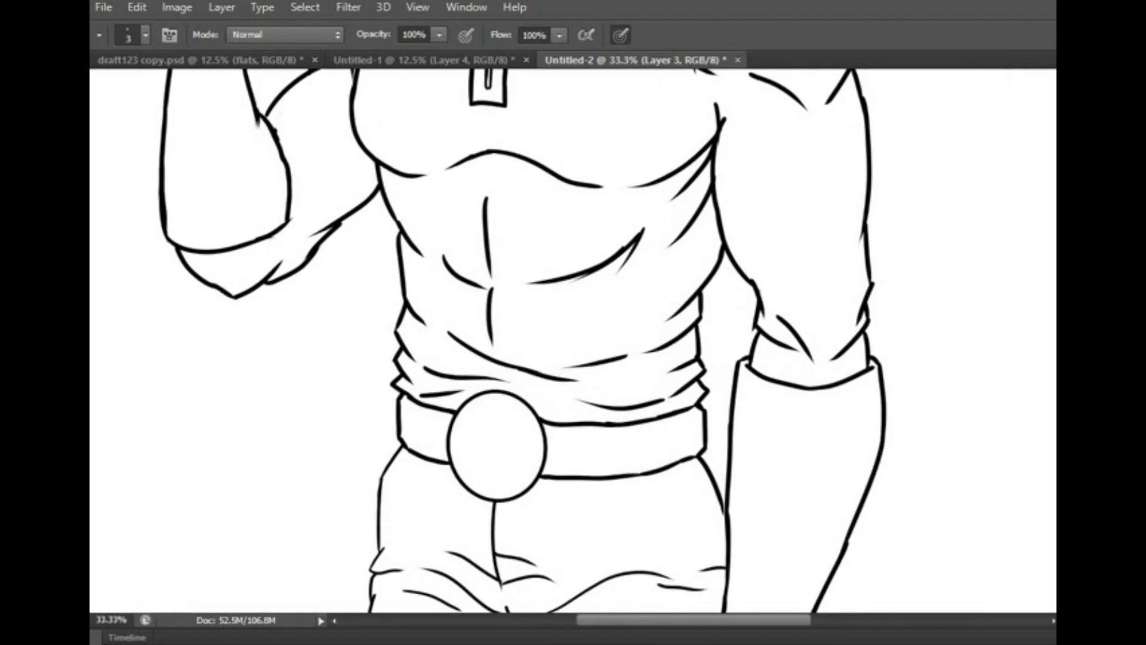
Step: Shift the near eye's outline slightly with Free Transform
scroll(537, 239, up, 3)
scroll(537, 239, up, 2)
key(ctrl+t)
mouse_move(570, 257)
mouse_down()
mouse_move(567, 284)
mouse_move(440, 263)
mouse_move(591, 272)
mouse_up()
key(Return)
key(l)
Step: Refine the eyebrows and nose bridge and fill in both pupils with a 5 px brush, erasing stray marks around the far eye
key(b)
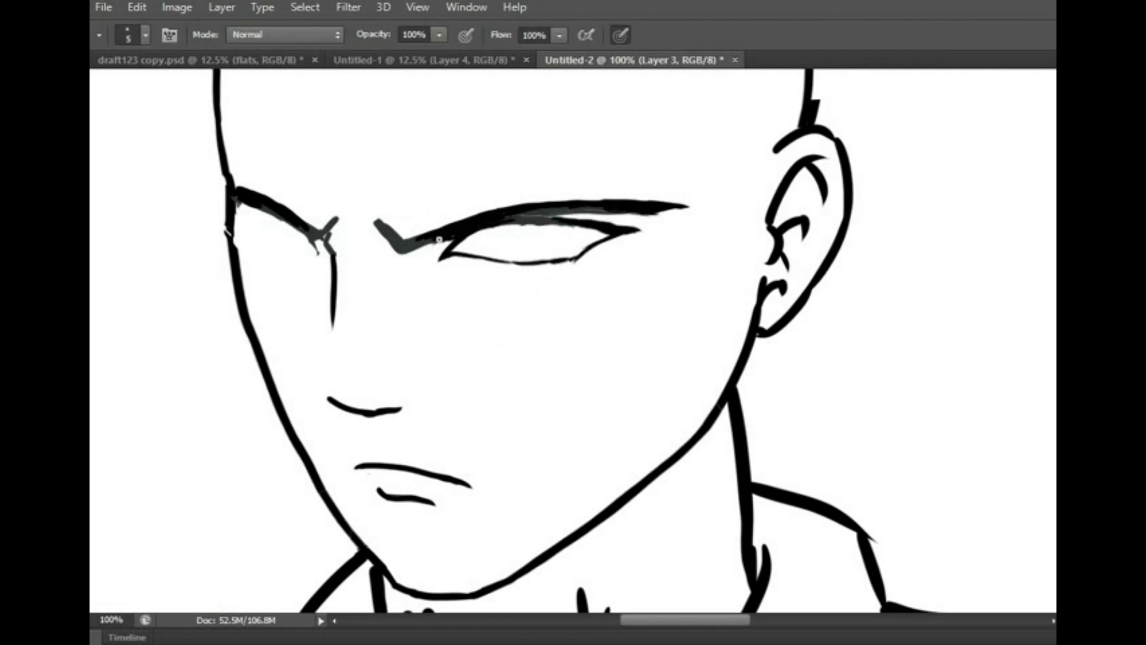
drag(452, 234, 397, 246)
drag(310, 248, 243, 260)
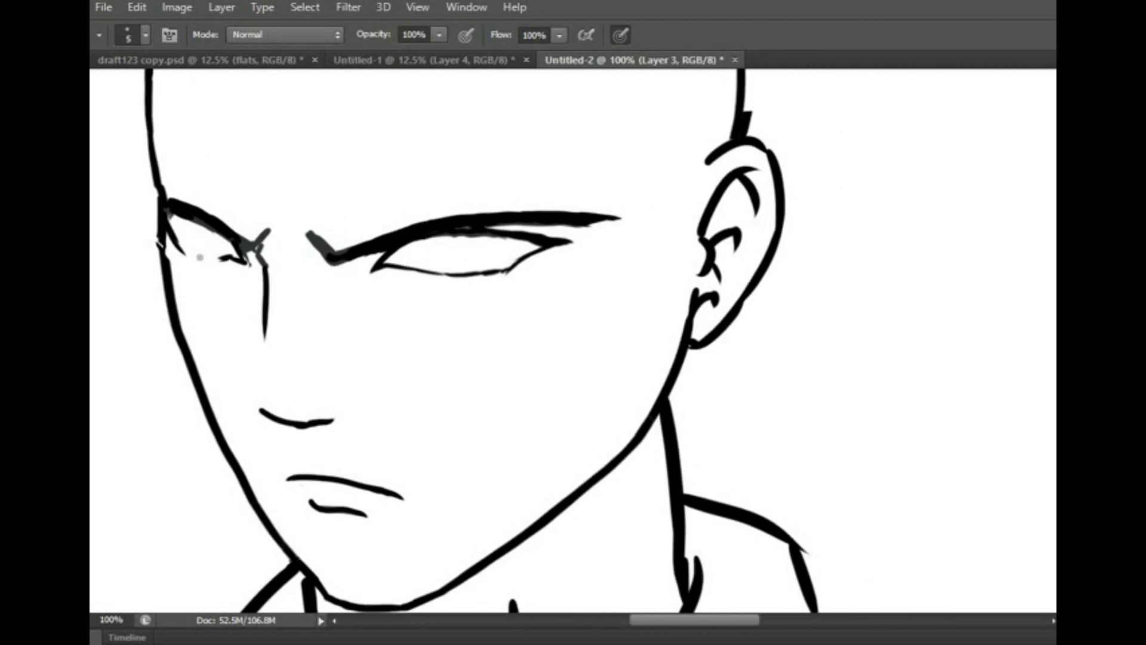
drag(265, 322, 257, 366)
key(e)
drag(179, 234, 202, 218)
key(b)
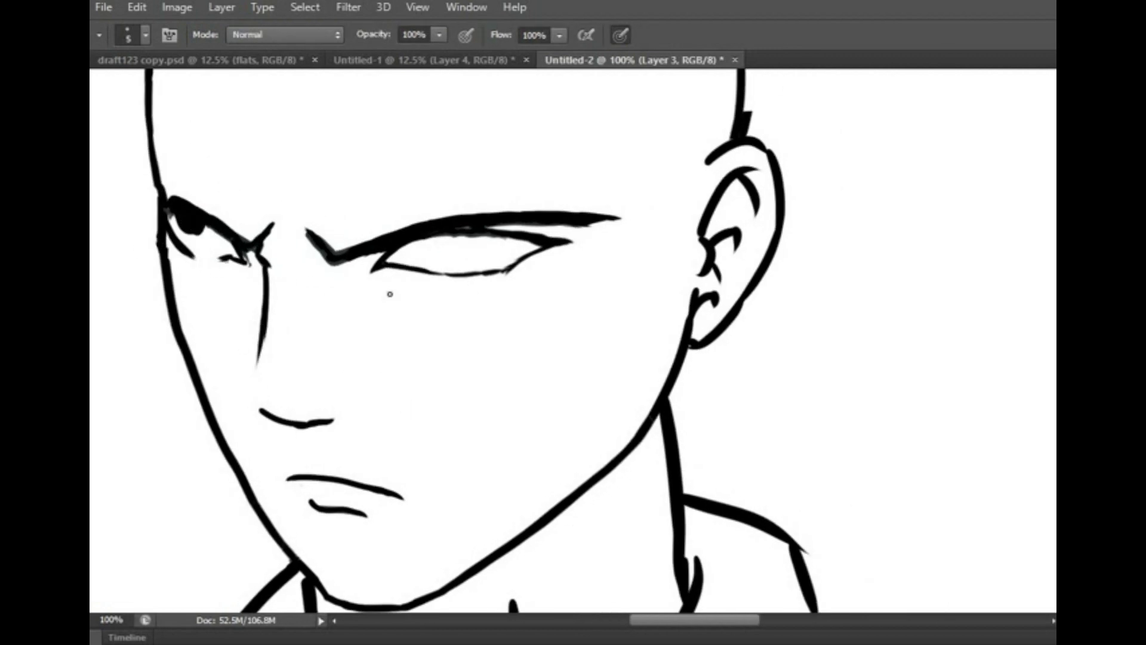
drag(463, 305, 284, 487)
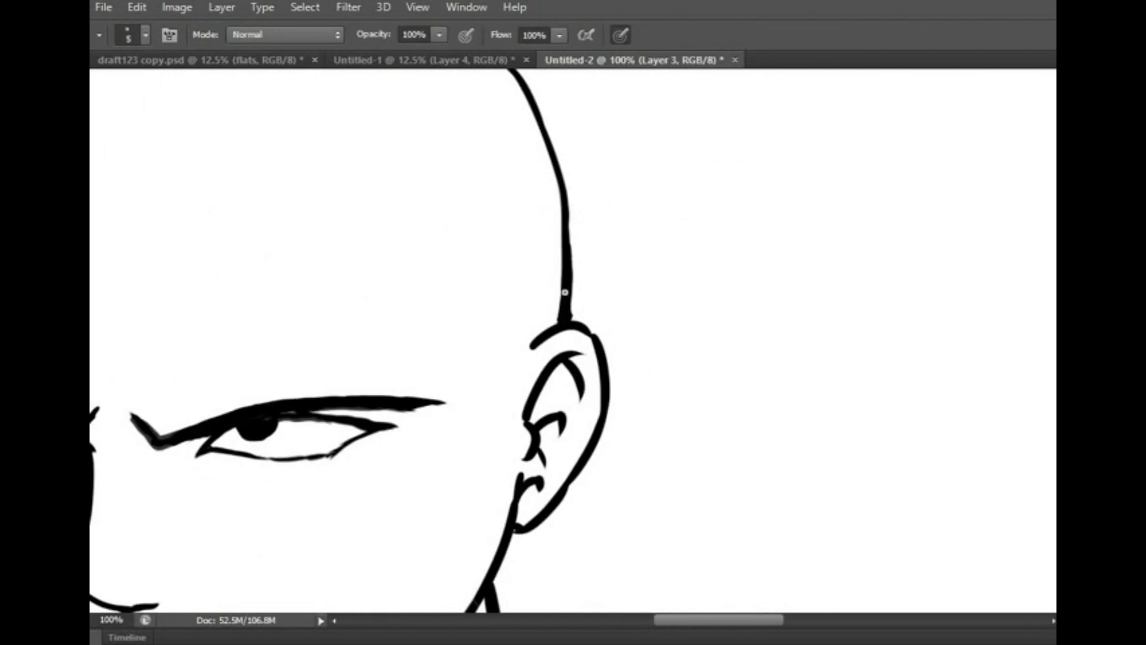
scroll(574, 385, down, 7)
scroll(572, 396, up, 1)
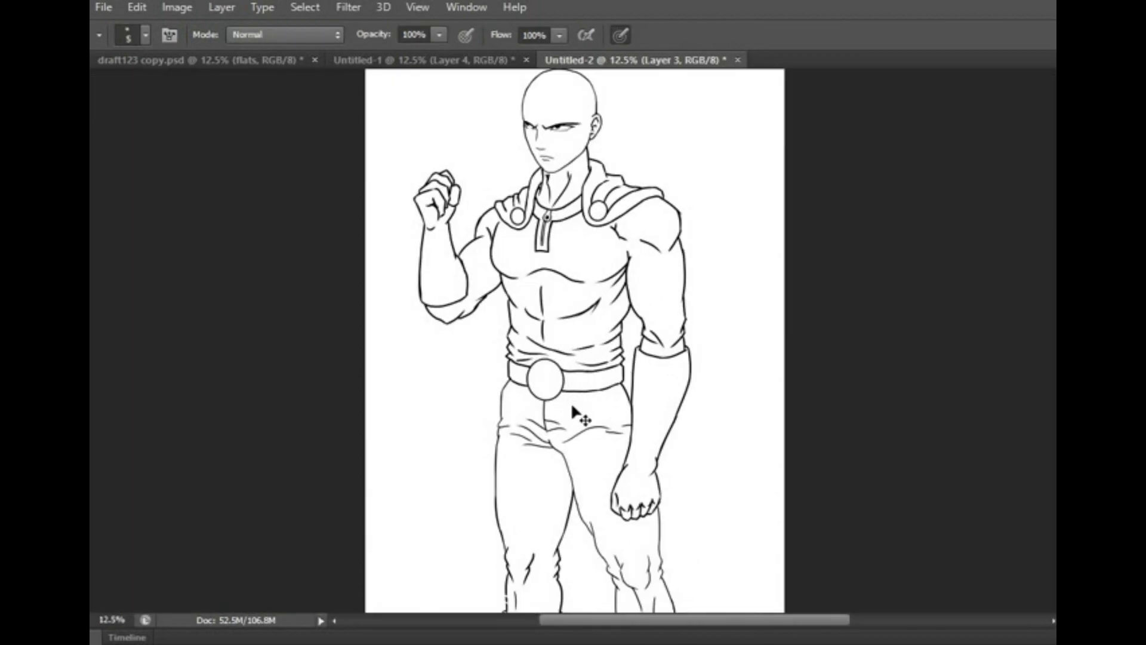
Step: Place a smaller ellipse over the belt buckle
scroll(576, 401, up, 5)
scroll(548, 478, down, 6)
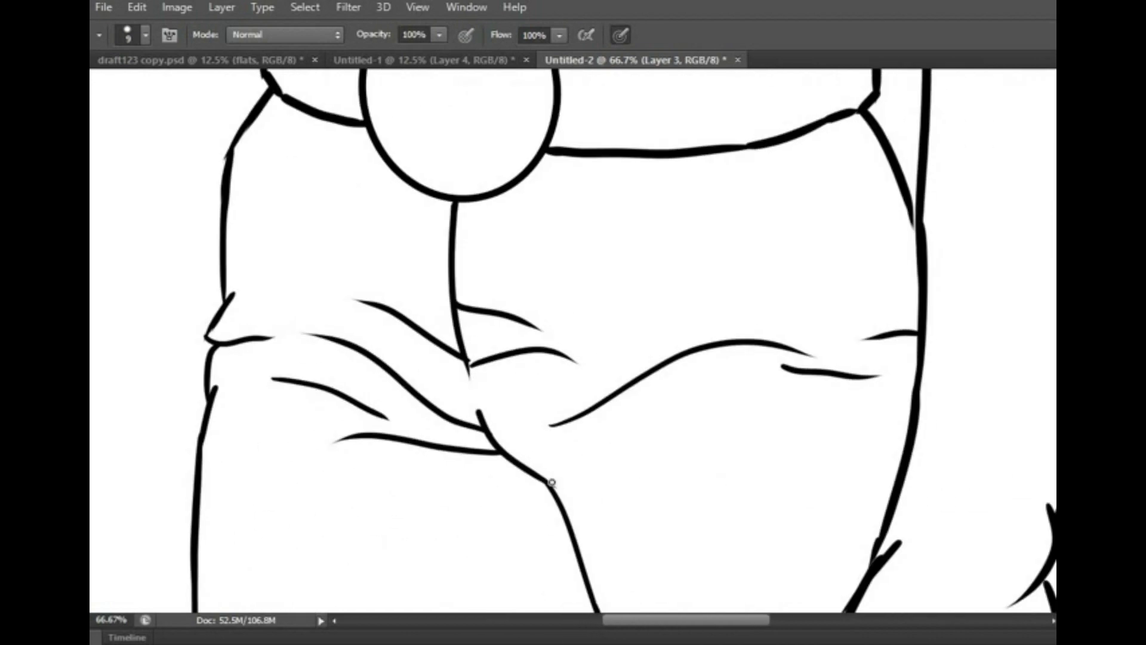
scroll(567, 487, down, 4)
key(v)
drag(781, 474, 592, 518)
key(Return)
drag(643, 482, 401, 382)
Step: Fit the small ellipse inside the buckle's outer circle with Free Transform
key(ctrl+t)
key(ctrl+plus)
key(ctrl+plus)
drag(312, 564, 308, 345)
key(Return)
key(ctrl+t)
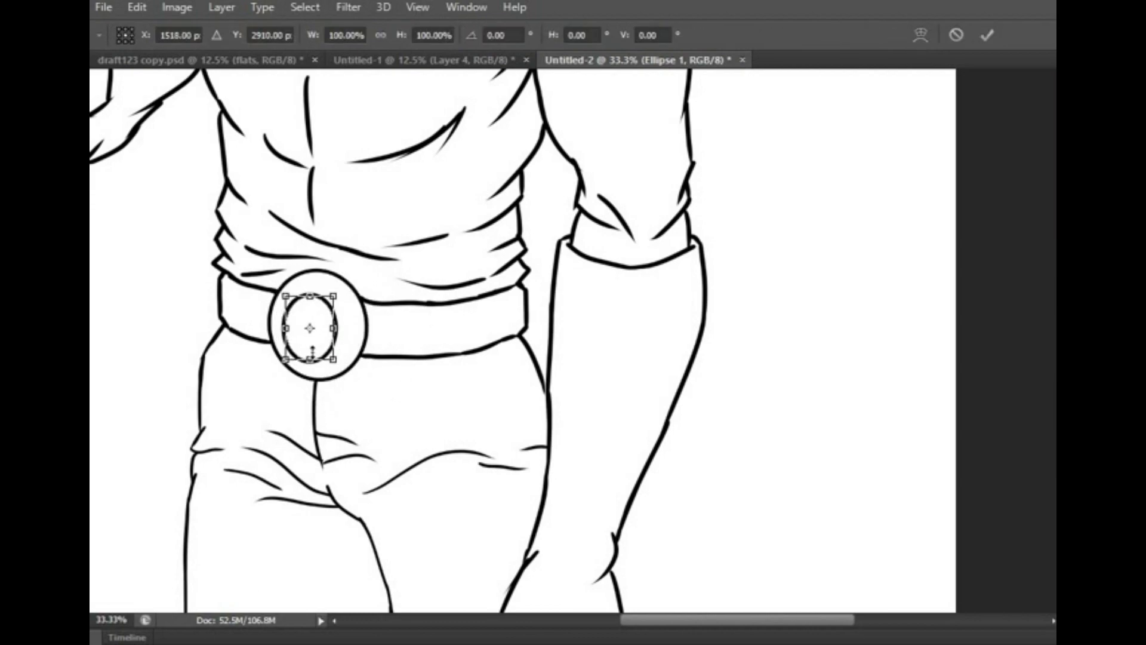
key(Return)
right_click(871, 465)
click(868, 451)
scroll(596, 358, up, 5)
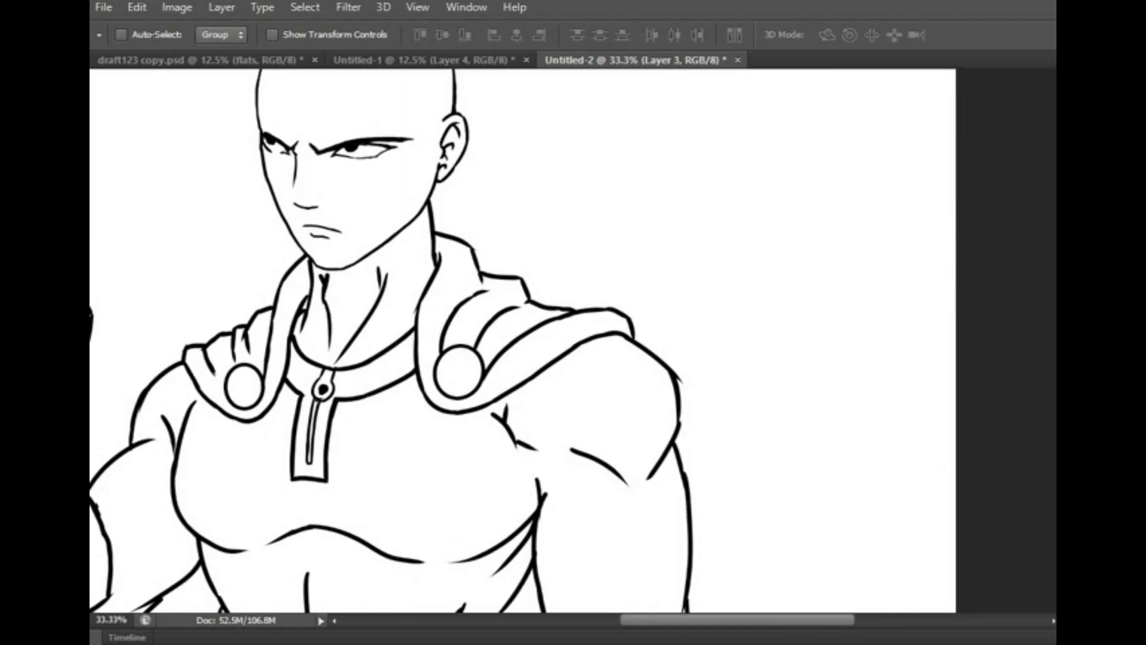
Step: Fade the line art to 50% layer opacity and return to the sketch layer
key(ctrl+minus)
key(ctrl+minus)
key(ctrl+minus)
scroll(525, 409, down, 3)
scroll(468, 410, up, 3)
key(alt+bracketright)
key(alt+bracketright)
key(5)
key(alt+bracketleft)
key(alt+bracketleft)
Step: Sketch the cape's outer edge and hanging folds behind the raised-fist arm, erasing and redrawing rough lines
key(b)
scroll(392, 464, down, 2)
mouse_move(393, 465)
mouse_down()
mouse_move(379, 322)
mouse_move(345, 561)
mouse_move(399, 366)
mouse_move(406, 591)
mouse_move(354, 507)
mouse_move(397, 561)
mouse_move(376, 332)
mouse_up()
key(e)
drag(412, 525, 401, 478)
key(b)
drag(382, 302, 375, 426)
key(e)
key(b)
Step: Sketch the cape flaring behind the lowered arm and rough in its folds and wavy hem on both sides
mouse_move(632, 223)
mouse_down()
mouse_move(706, 412)
mouse_move(607, 372)
mouse_up()
drag(583, 327, 599, 555)
mouse_move(583, 345)
mouse_down()
mouse_move(542, 258)
mouse_move(545, 509)
mouse_move(532, 387)
mouse_move(604, 445)
mouse_move(575, 315)
mouse_up()
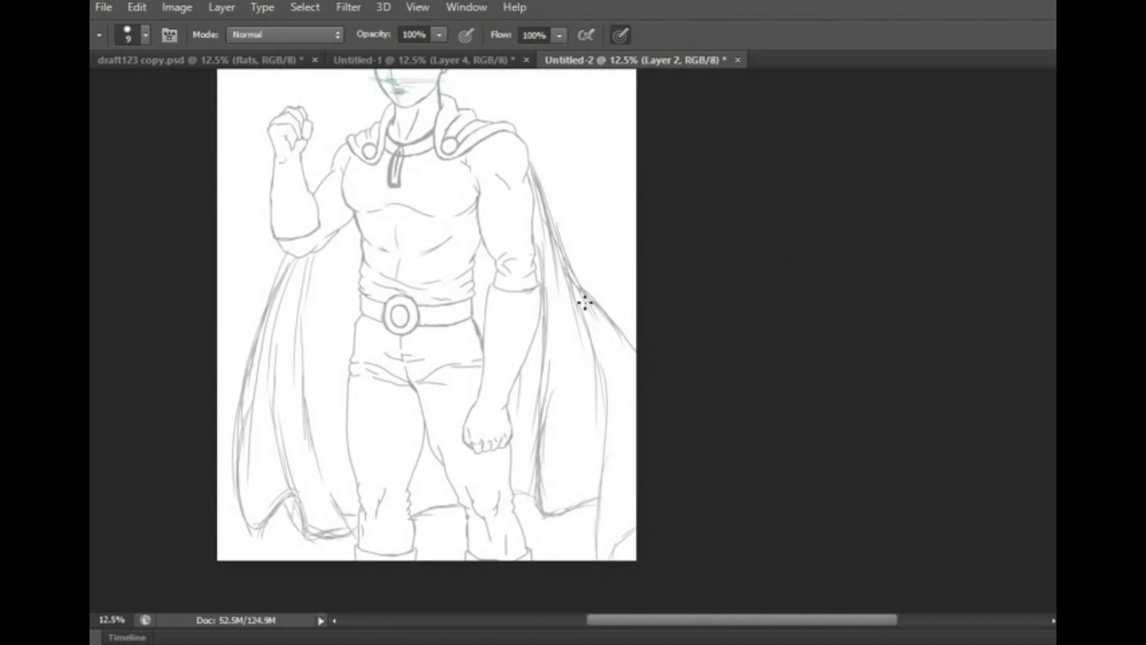
drag(236, 501, 257, 552)
drag(356, 536, 318, 458)
drag(525, 423, 543, 328)
drag(603, 384, 588, 526)
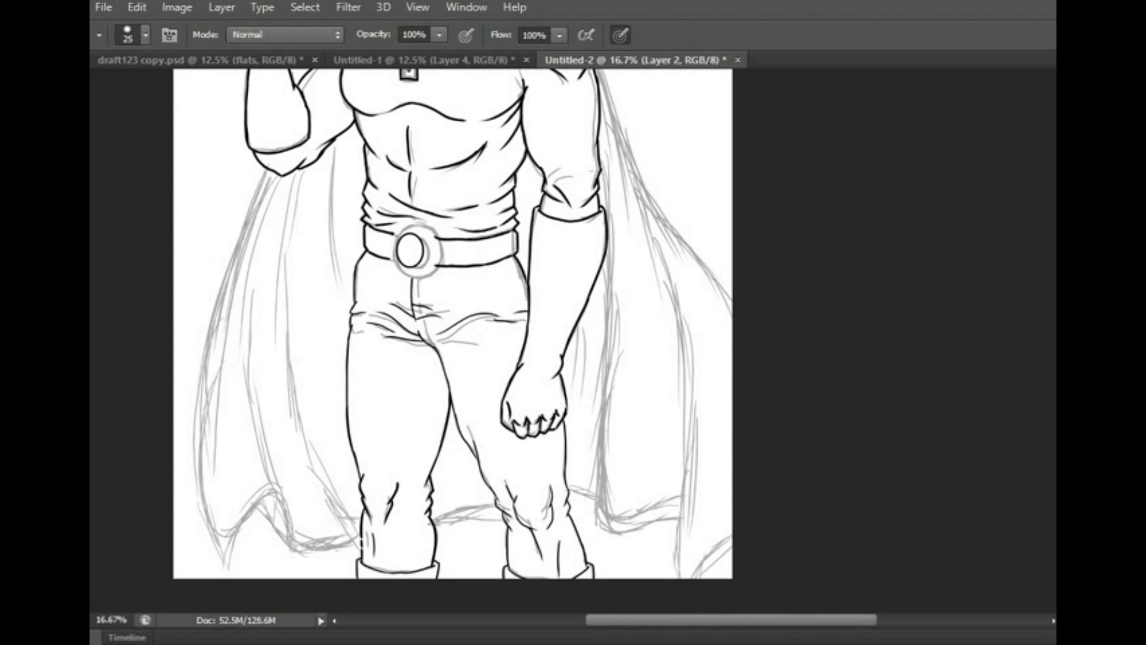
Step: Ink the cape's outer edge, pointed hem and inner folds on the raised-fist side with bold black strokes
mouse_move(271, 161)
mouse_down()
mouse_move(204, 429)
mouse_move(213, 531)
mouse_up()
mouse_move(227, 570)
mouse_down()
mouse_move(279, 491)
mouse_move(253, 315)
mouse_up()
mouse_move(302, 169)
mouse_down()
mouse_move(333, 461)
mouse_move(361, 523)
mouse_up()
drag(333, 139, 338, 301)
Step: Ink the cape hem behind the legs and the edge and folds behind the lowered arm, undoing one bad stroke
drag(432, 519, 508, 510)
drag(604, 376, 527, 389)
mouse_move(535, 263)
mouse_down()
mouse_move(528, 490)
mouse_move(566, 528)
mouse_up()
key(ctrl+z)
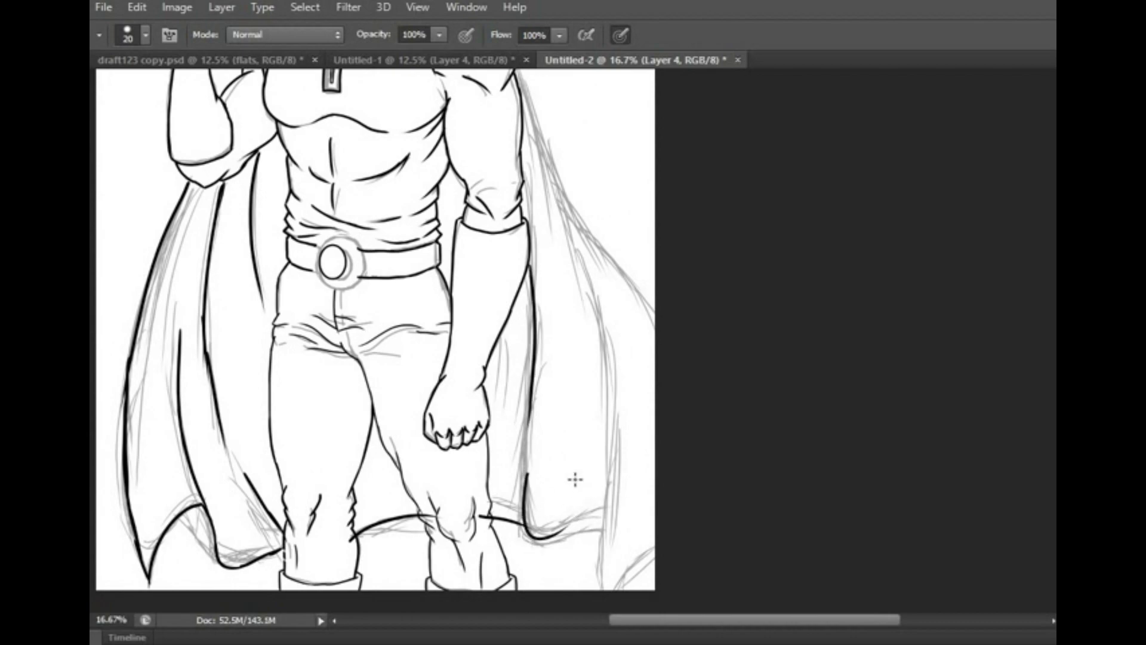
mouse_move(621, 259)
mouse_down()
mouse_move(569, 355)
mouse_move(530, 192)
mouse_up()
drag(541, 322, 573, 549)
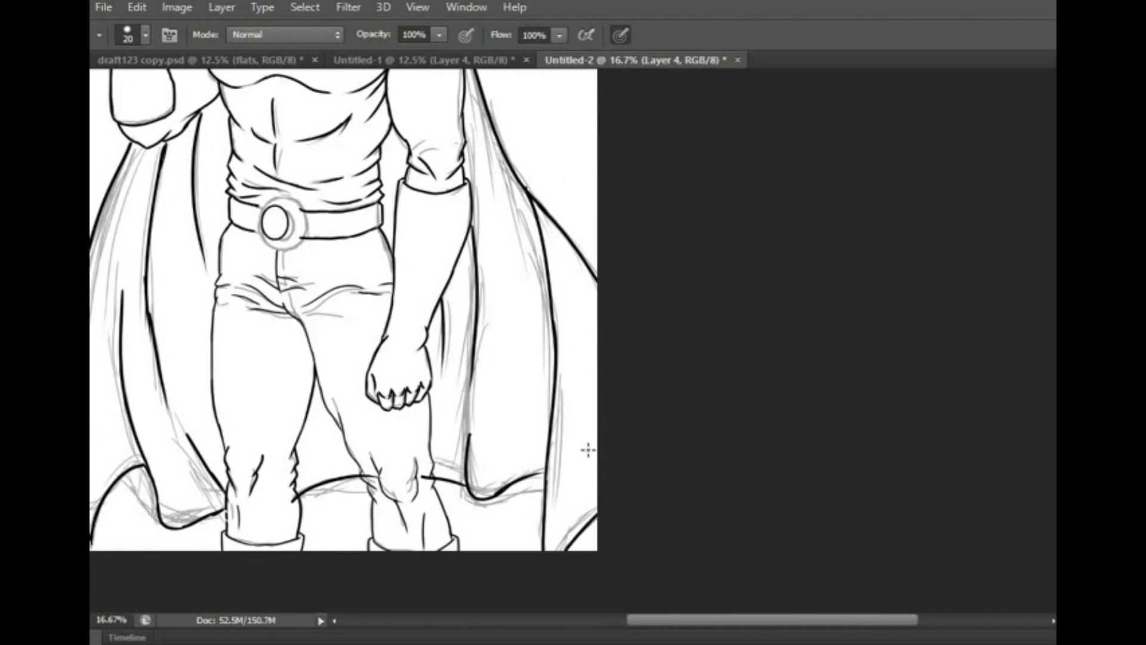
Step: Erase overlapping cape lines and redraw the edge running down from the lowered arm's shoulder with a 20 px brush
key(e)
drag(578, 420, 463, 281)
key(b)
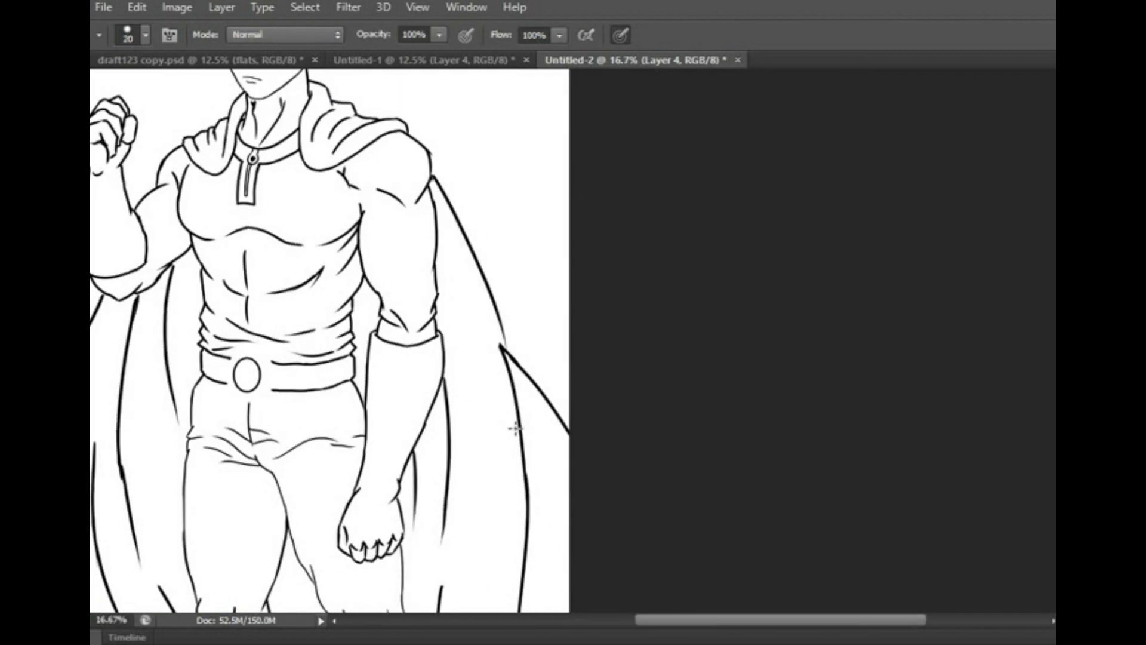
drag(453, 187, 497, 343)
key(e)
key(b)
mouse_move(514, 279)
mouse_down()
mouse_move(618, 293)
mouse_move(624, 353)
mouse_up()
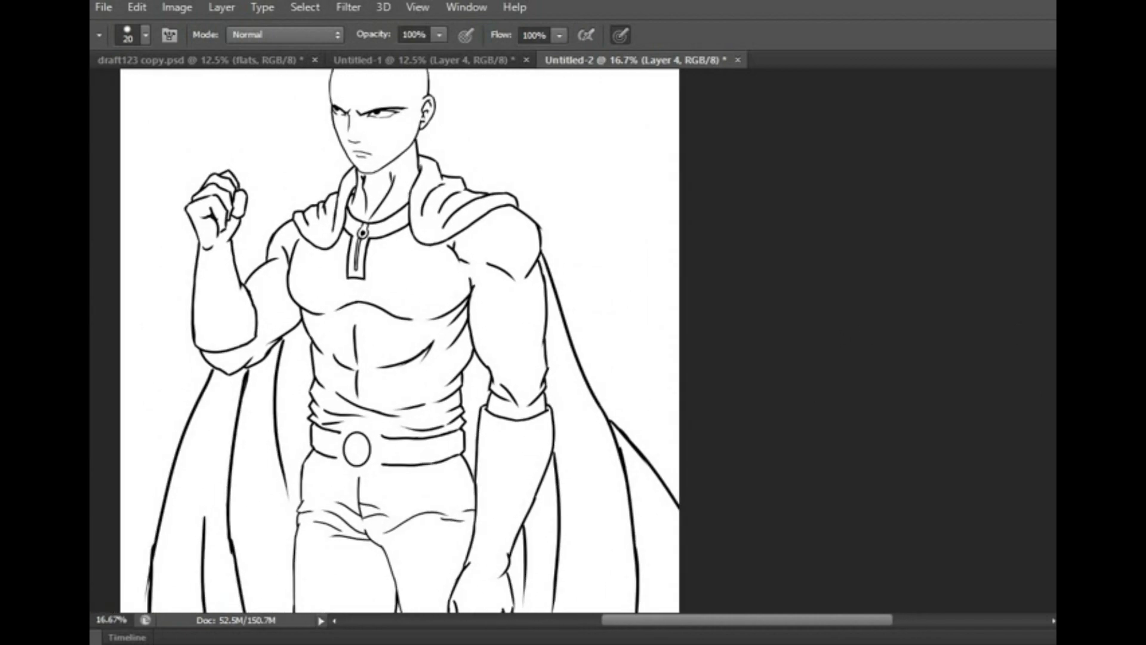
Step: Make the body flats layer active for colouring
key(alt+bracketleft)
key(alt+bracketright)
key(alt+bracketright)
key(alt+bracketright)
key(alt+bracketleft)
key(alt+bracketleft)
key(alt+bracketright)
key(alt+bracketleft)
key(alt+bracketright)
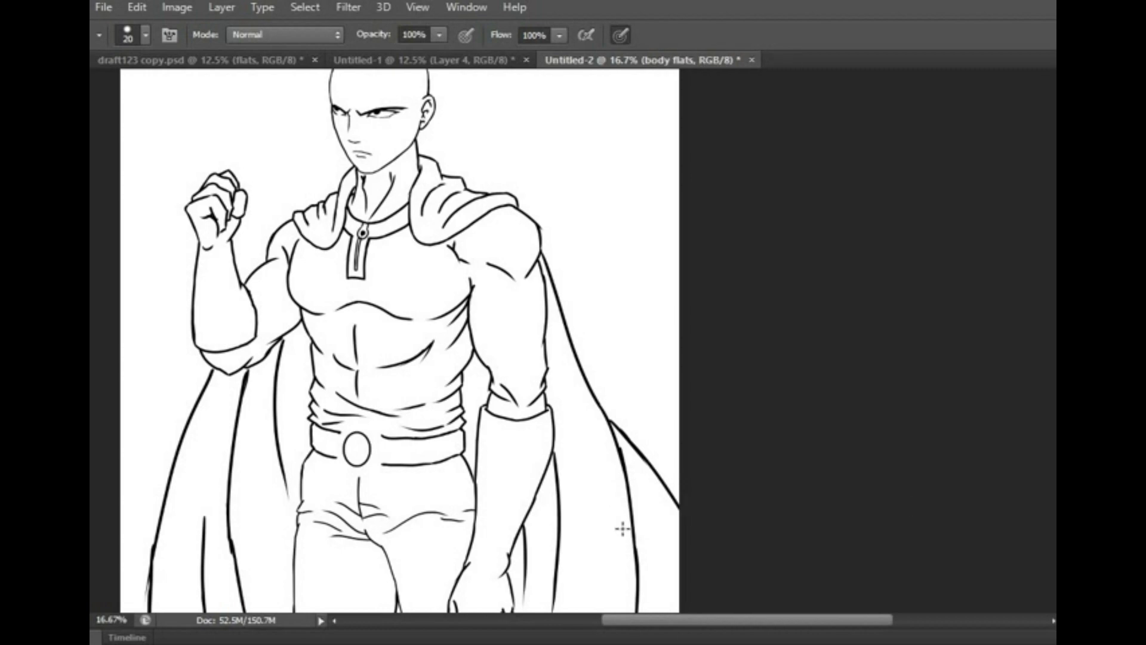
Step: Pick yellow and olive shades and dab them as swatches on the blank canvas beside the shoulder
key(ctrl+plus)
drag(796, 340, 806, 337)
click(757, 146)
key(Return)
click(853, 186)
click(744, 207)
key(Return)
click(868, 212)
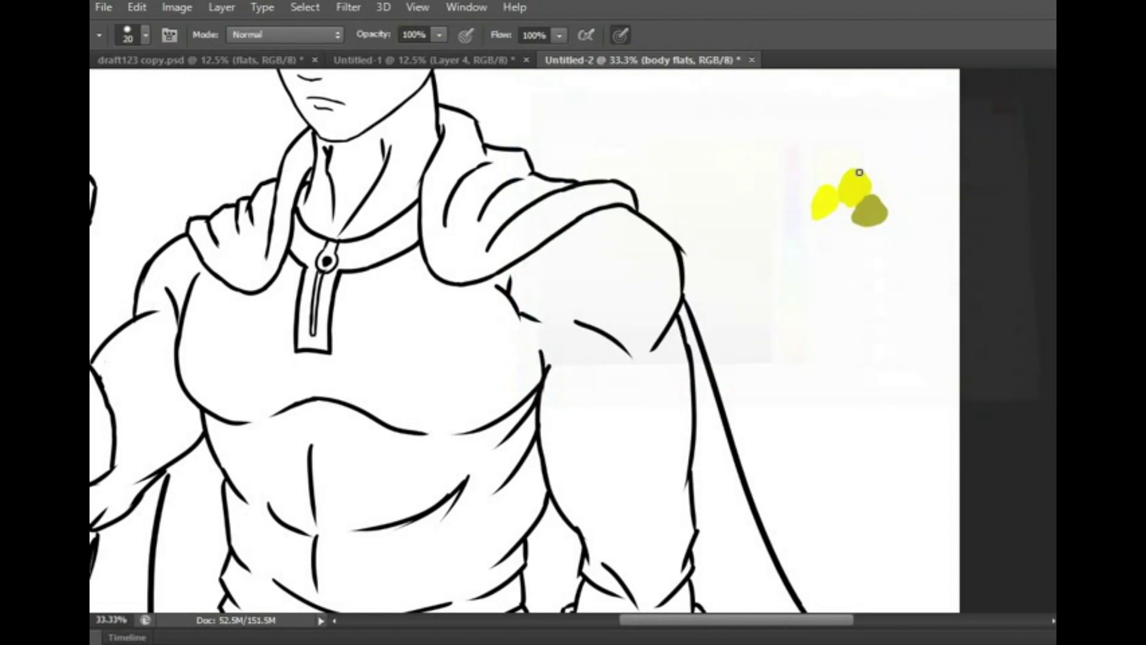
Step: Add bright red, dark red and maroon swatches below the yellow ones
click(794, 329)
click(752, 140)
key(Return)
click(825, 203)
click(668, 260)
key(Return)
click(841, 290)
mouse_move(759, 195)
mouse_down()
mouse_move(722, 185)
mouse_move(752, 210)
mouse_up()
key(Return)
click(783, 257)
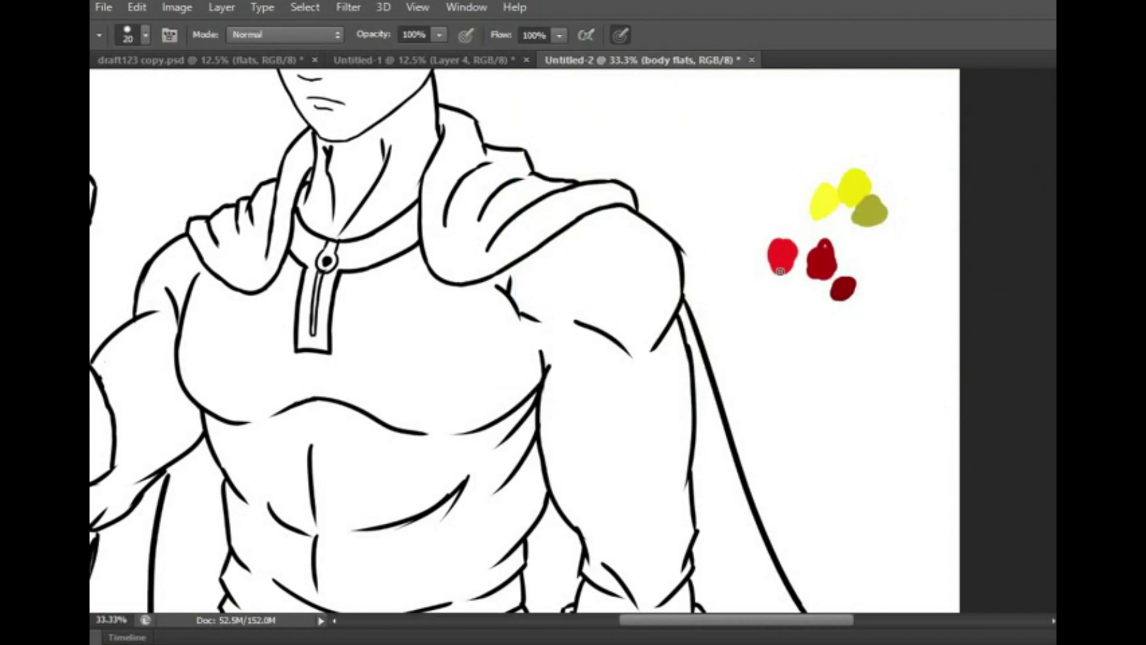
Step: Add a pink swatch under the reds and a group of off-white, light grey and dark grey swatches
click(782, 295)
click(938, 125)
click(868, 346)
click(642, 238)
key(Return)
click(863, 372)
key(Return)
click(841, 343)
Step: Sample the olive swatch and paint a shadow band beneath the chest line
alt+click(869, 219)
scroll(752, 257, down, 3)
scroll(623, 287, left, 3)
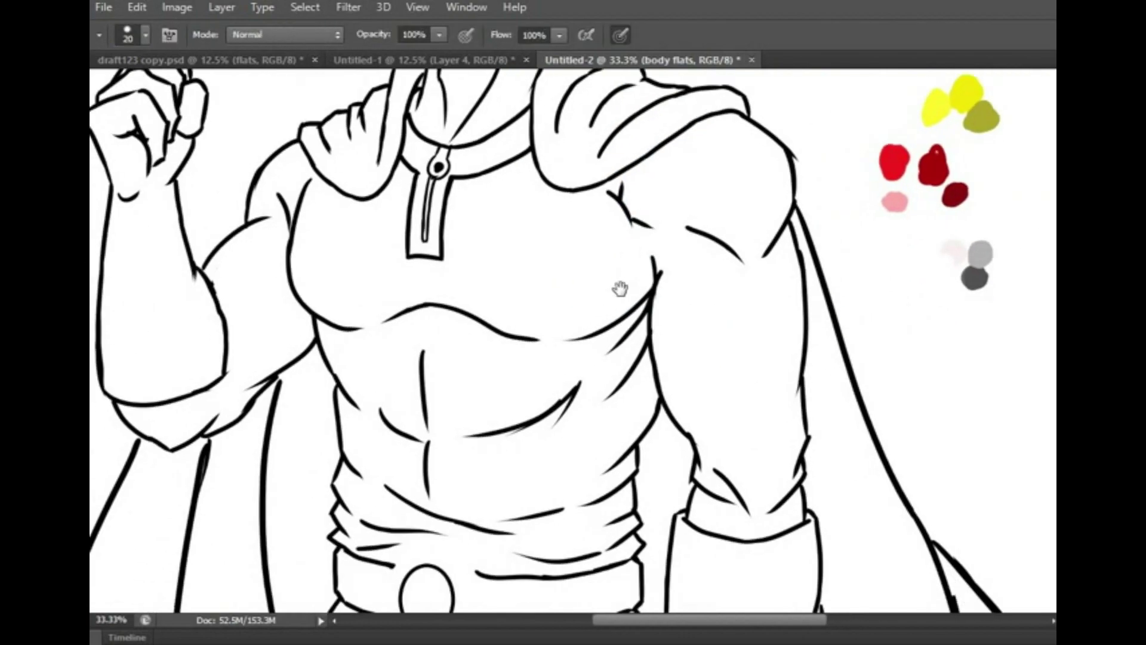
key(ctrl+plus)
drag(123, 328, 621, 335)
key(ctrl+plus)
mouse_move(580, 294)
mouse_down()
mouse_move(537, 323)
mouse_move(416, 330)
mouse_move(472, 340)
mouse_move(410, 333)
mouse_move(259, 278)
mouse_move(336, 242)
mouse_move(229, 263)
mouse_up()
mouse_move(229, 263)
mouse_down()
mouse_move(335, 246)
mouse_move(244, 278)
mouse_move(127, 294)
mouse_up()
Step: Reduce the brush to 15 px and paint olive shadows under the abdominal lines
key(bracketleft)
scroll(179, 304, down, 3)
drag(218, 349, 293, 466)
drag(573, 311, 482, 370)
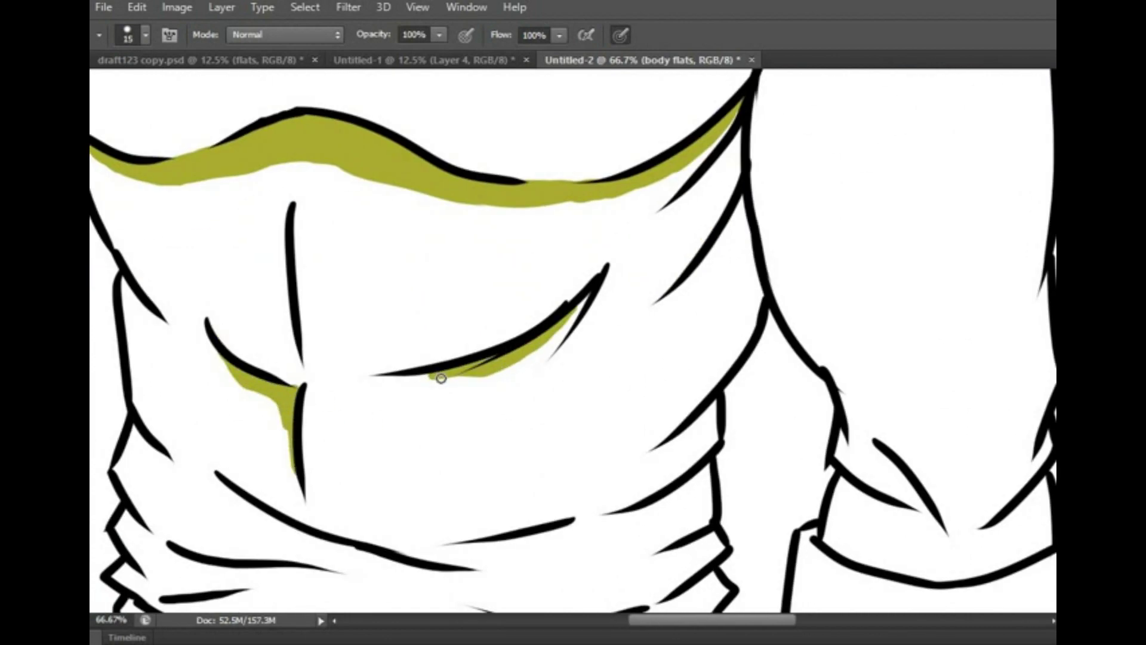
scroll(302, 371, down, 3)
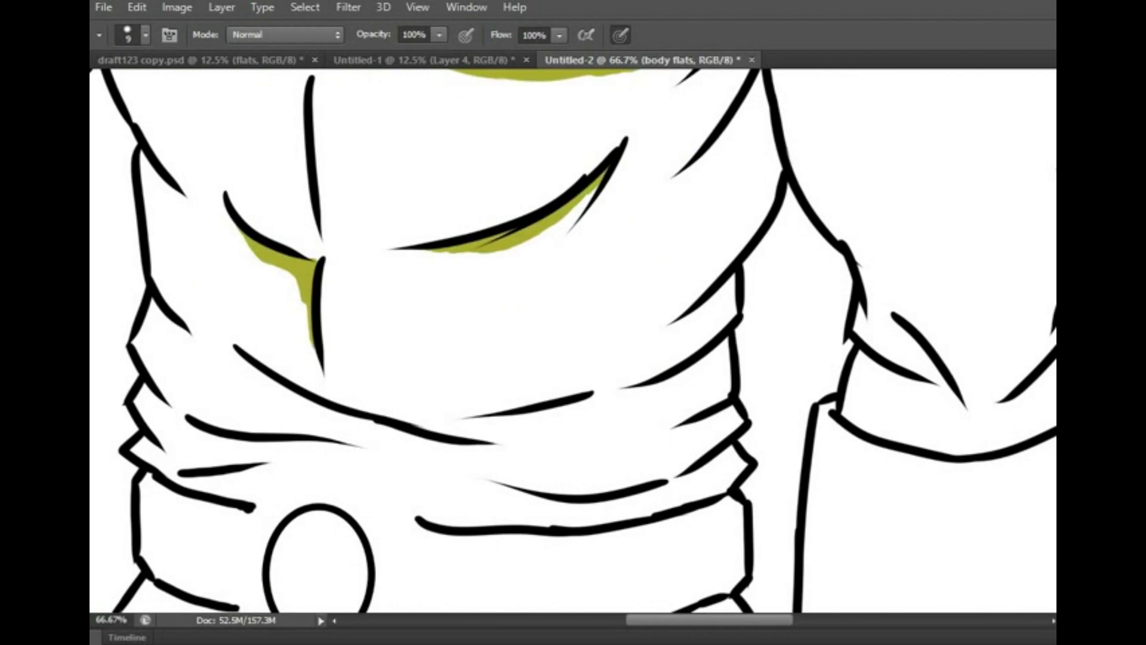
Step: Save the document as saitama.psd
key(ctrl+shift+s)
text(saitama)
key(Return)
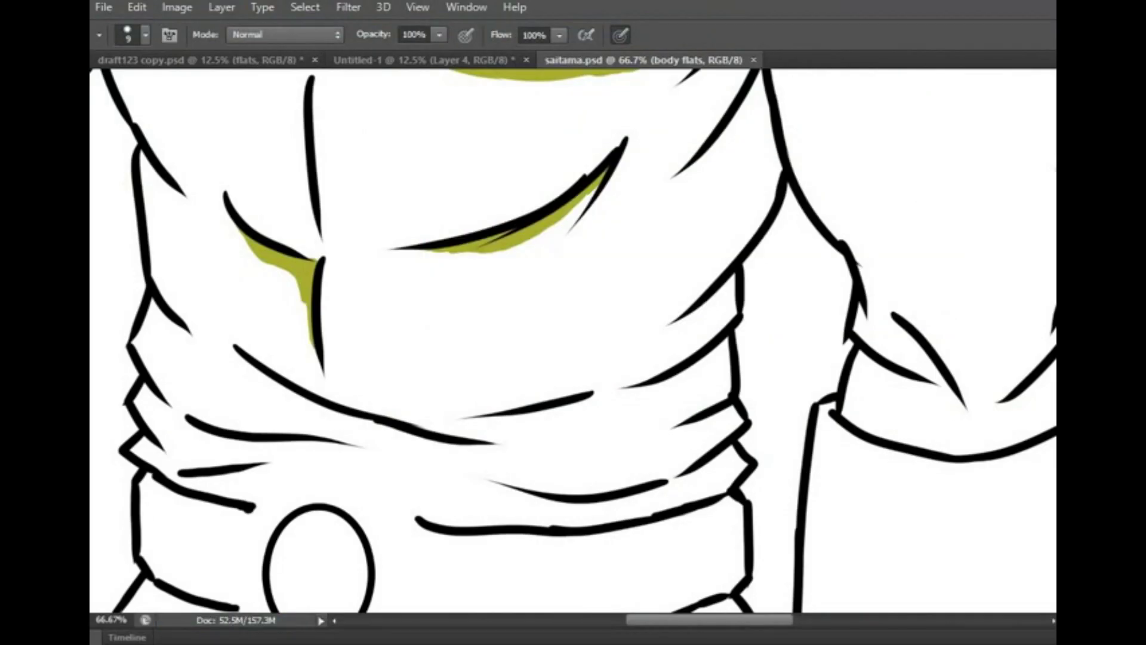
Step: Paint olive shadows along the shirt folds above the belt, undoing one stroke
drag(316, 413, 414, 270)
drag(253, 425, 339, 481)
key(ctrl+z)
drag(269, 437, 326, 467)
drag(482, 513, 824, 452)
mouse_move(714, 480)
mouse_down()
mouse_move(541, 474)
mouse_move(409, 499)
mouse_move(477, 242)
mouse_up()
Step: Continue the olive shadows along further creases of the suit
mouse_move(465, 301)
mouse_down()
mouse_move(471, 237)
mouse_move(491, 396)
mouse_move(501, 373)
mouse_move(490, 299)
mouse_up()
drag(378, 353, 143, 316)
mouse_move(129, 315)
mouse_down()
mouse_move(197, 376)
mouse_move(164, 343)
mouse_up()
mouse_move(299, 367)
mouse_down()
mouse_move(512, 184)
mouse_move(417, 263)
mouse_move(443, 327)
mouse_move(524, 230)
mouse_move(531, 373)
mouse_move(513, 355)
mouse_up()
mouse_move(801, 474)
mouse_down()
mouse_move(479, 256)
mouse_move(508, 453)
mouse_up()
drag(507, 454, 507, 307)
drag(541, 393, 549, 525)
mouse_move(539, 605)
mouse_down()
mouse_move(539, 524)
mouse_move(546, 582)
mouse_up()
drag(525, 310, 511, 492)
mouse_move(477, 179)
mouse_down()
mouse_move(508, 257)
mouse_move(524, 489)
mouse_move(562, 558)
mouse_up()
Step: Shade more narrow suit folds in olive with a smaller brush
key(ctrl+minus)
key(ctrl+minus)
key(ctrl+plus)
key(ctrl+plus)
key(bracketleft)
drag(541, 609, 535, 514)
mouse_move(546, 454)
mouse_down()
mouse_move(525, 507)
mouse_move(671, 437)
mouse_up()
mouse_move(431, 354)
mouse_down()
mouse_move(444, 555)
mouse_move(436, 518)
mouse_up()
Step: Paint olive shadows below the knee and along the edge of the lower leg above the boot
scroll(519, 352, down, 10)
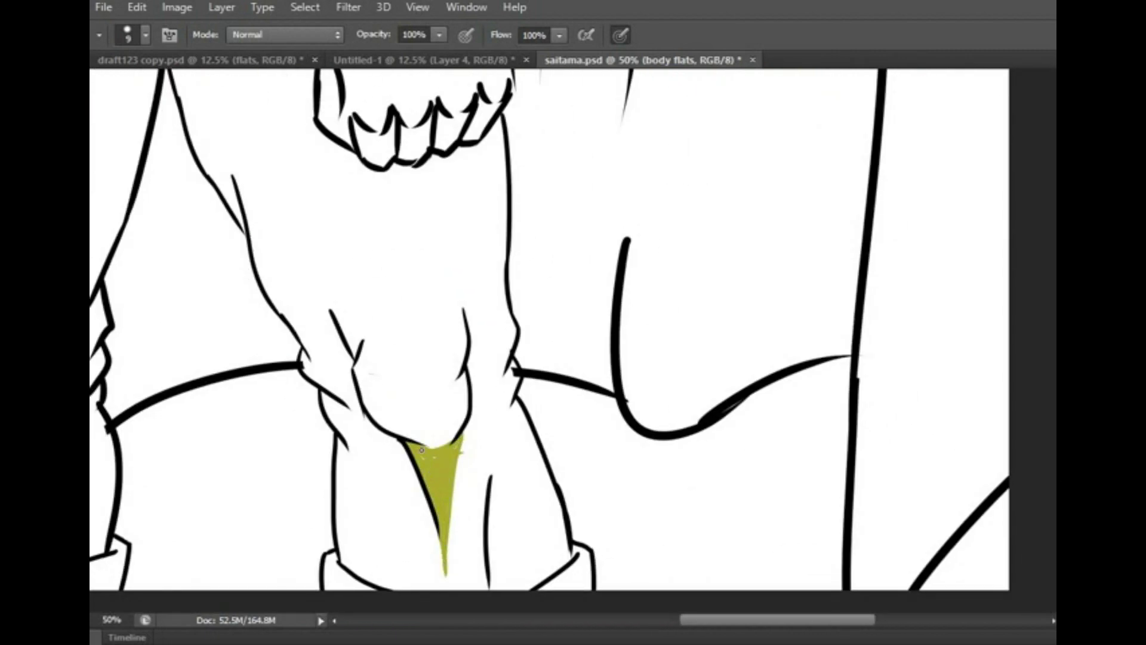
scroll(435, 518, down, 2)
drag(337, 353, 367, 513)
scroll(378, 491, down, 2)
drag(351, 411, 371, 449)
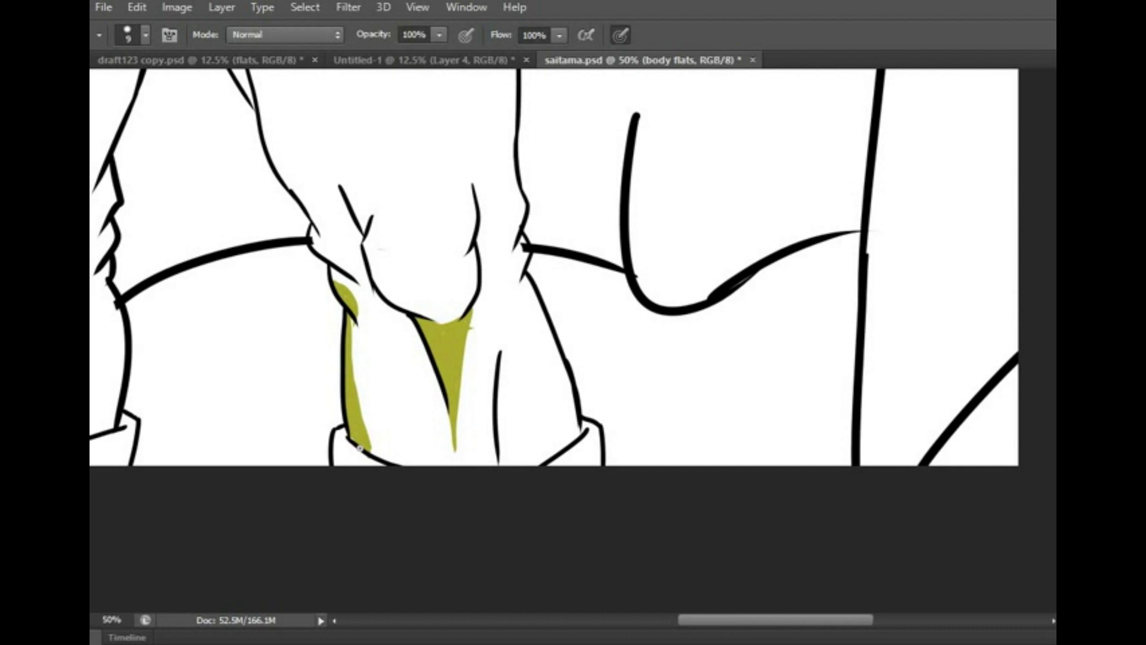
drag(358, 446, 501, 425)
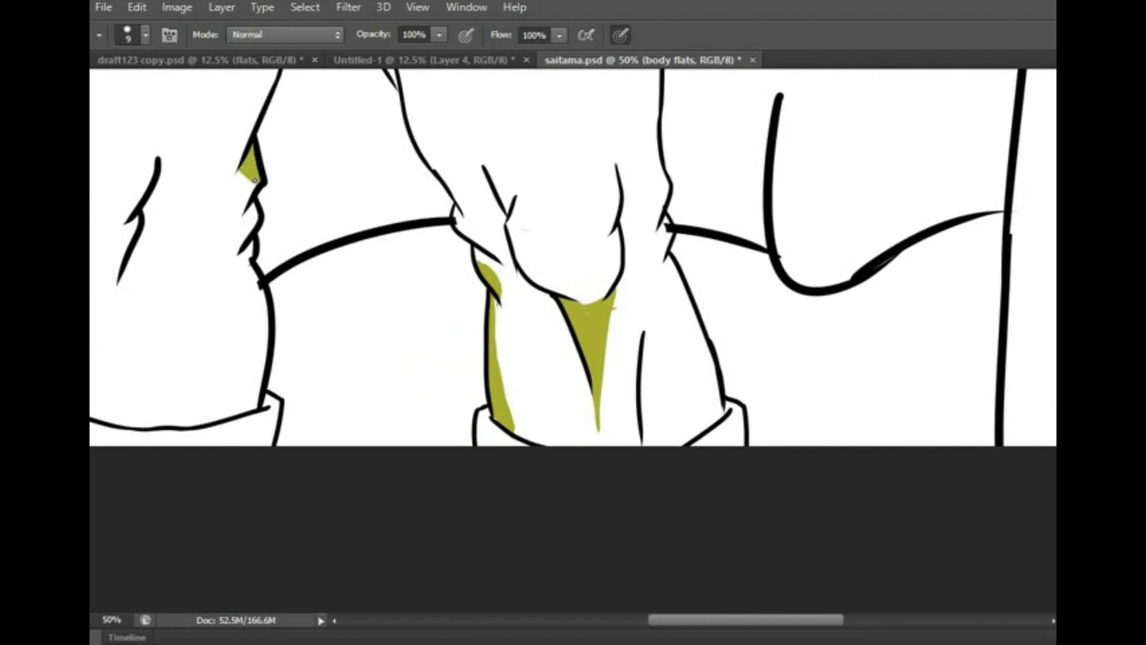
Step: Shade the other leg's knee folds and inner thigh in olive with a larger brush
key(bracketright)
key(bracketright)
mouse_move(252, 263)
mouse_down()
mouse_move(204, 335)
mouse_move(218, 405)
mouse_move(257, 358)
mouse_move(229, 405)
mouse_up()
scroll(247, 327, up, 10)
mouse_move(203, 216)
mouse_down()
mouse_move(274, 456)
mouse_move(284, 422)
mouse_move(257, 365)
mouse_move(235, 236)
mouse_move(215, 224)
mouse_up()
Step: Paint an olive shadow along the outer edge of the lowered arm's glove and fist with a 25 px brush
key(bracketright)
key(ctrl+minus)
scroll(465, 258, right, 3)
mouse_move(533, 138)
mouse_down()
mouse_move(472, 347)
mouse_move(484, 428)
mouse_up()
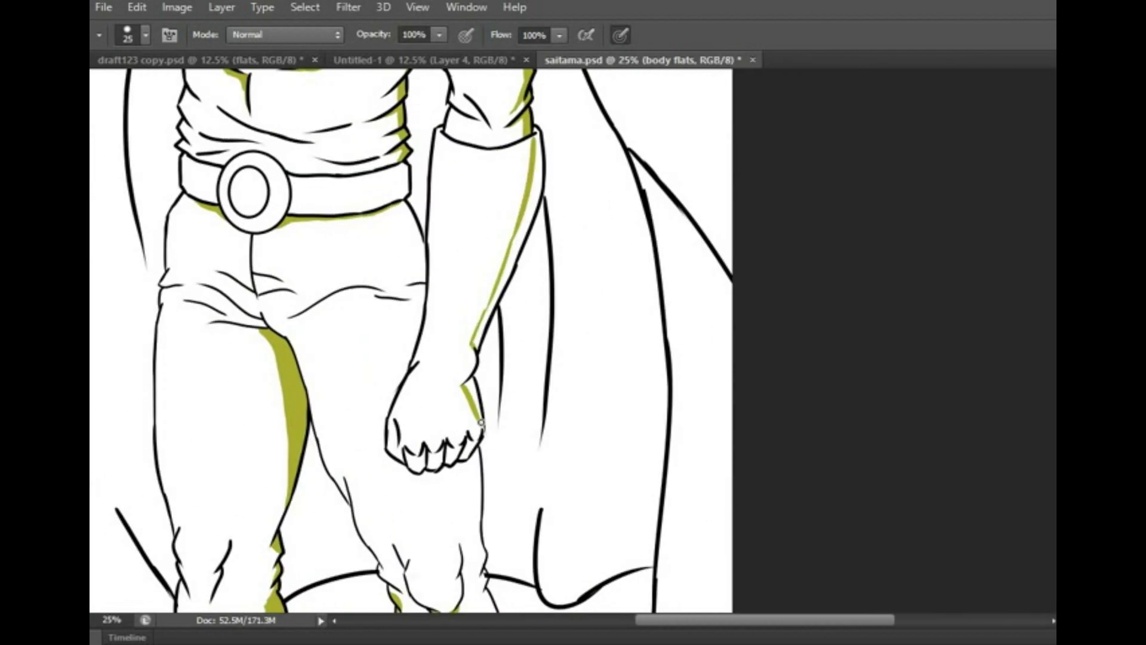
key(ctrl+plus)
mouse_move(495, 99)
mouse_down()
mouse_move(391, 335)
mouse_move(410, 256)
mouse_up()
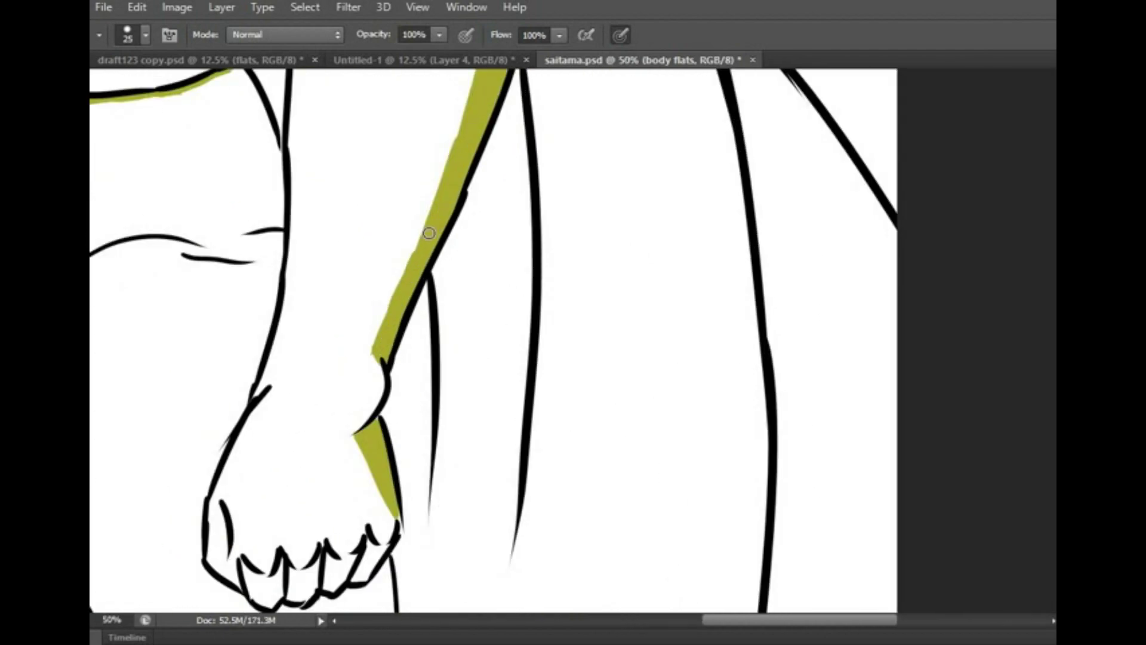
scroll(409, 256, up, 5)
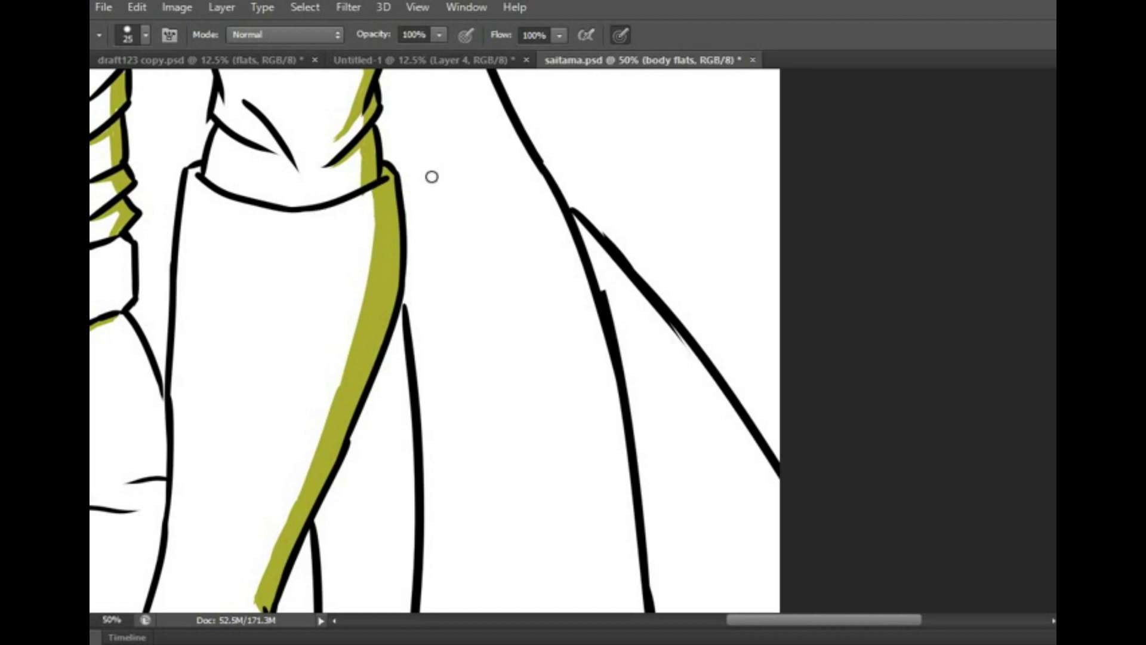
Step: Outline and fill a yellow mid-tone band along the shaded side of the lowered arm's shoulder and upper arm
key(ctrl+minus)
key(ctrl+minus)
key(ctrl+minus)
key(ctrl+minus)
key(ctrl+plus)
mouse_move(446, 286)
mouse_down()
mouse_move(460, 149)
mouse_move(375, 127)
mouse_up()
scroll(462, 179, up, 3)
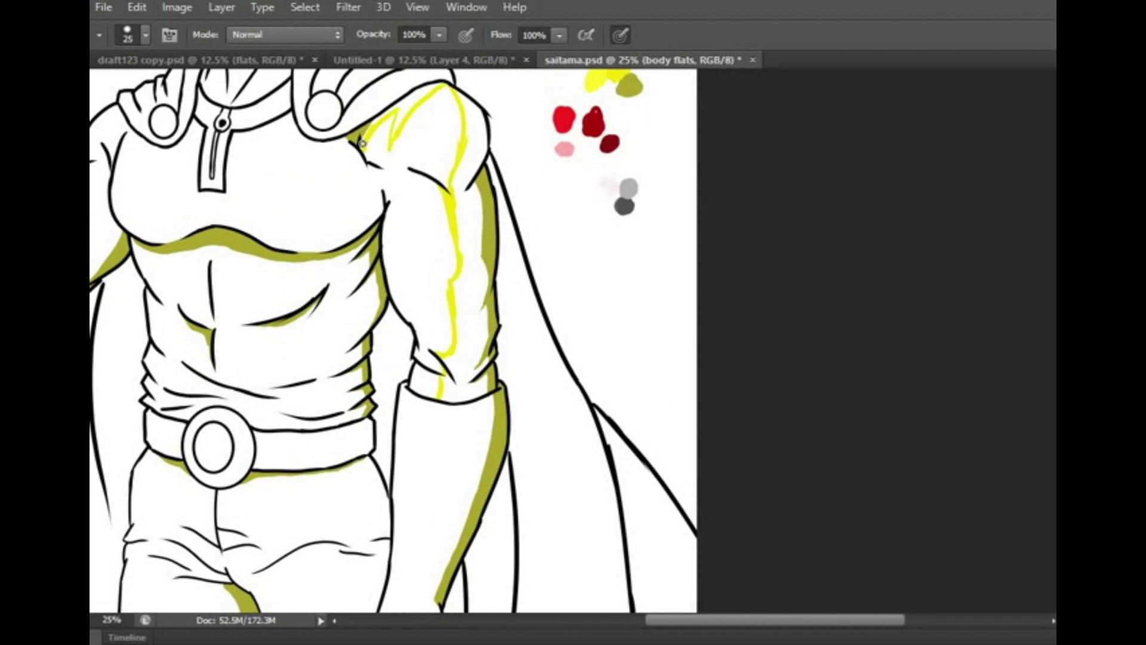
drag(471, 158, 455, 263)
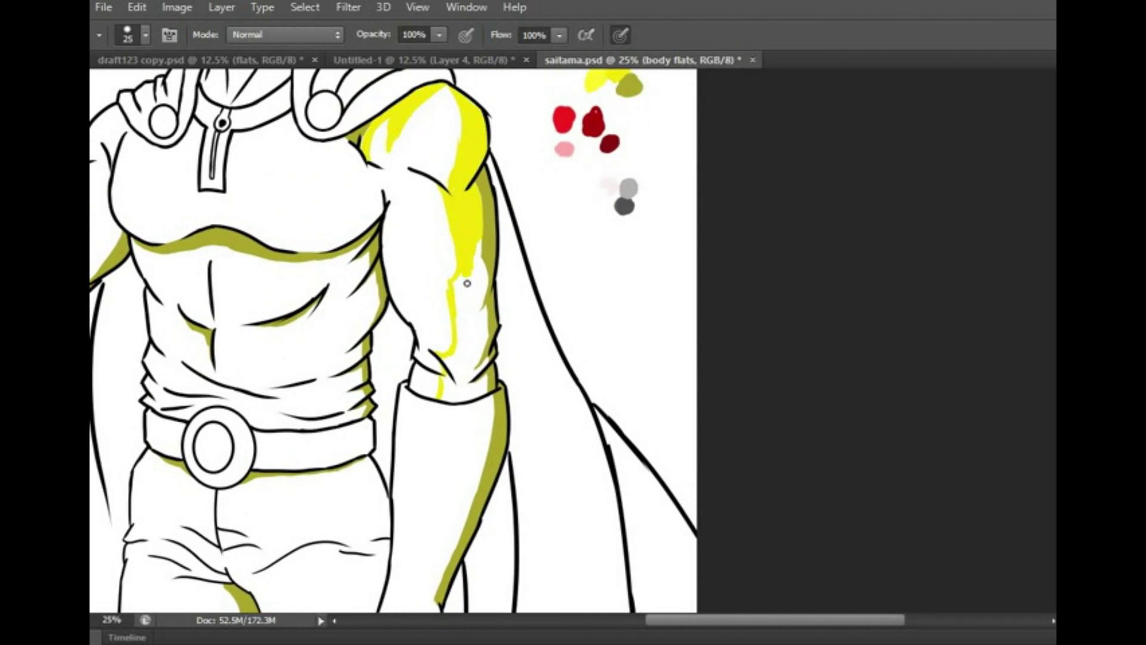
Step: Fill the middle of the shoulder with brighter yellow and mute the surrounding mid-tone
key(Return)
mouse_move(462, 194)
mouse_down()
mouse_move(466, 264)
mouse_move(442, 149)
mouse_move(453, 112)
mouse_move(406, 179)
mouse_up()
key(i)
key(Return)
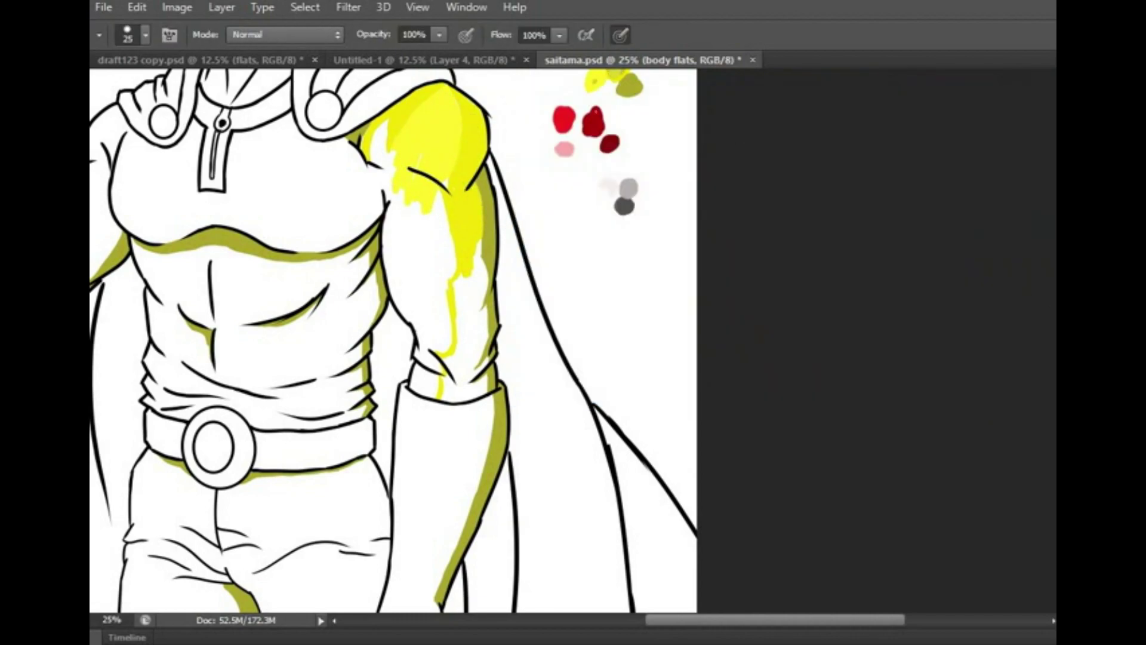
scroll(471, 445, up, 5)
drag(472, 445, 463, 378)
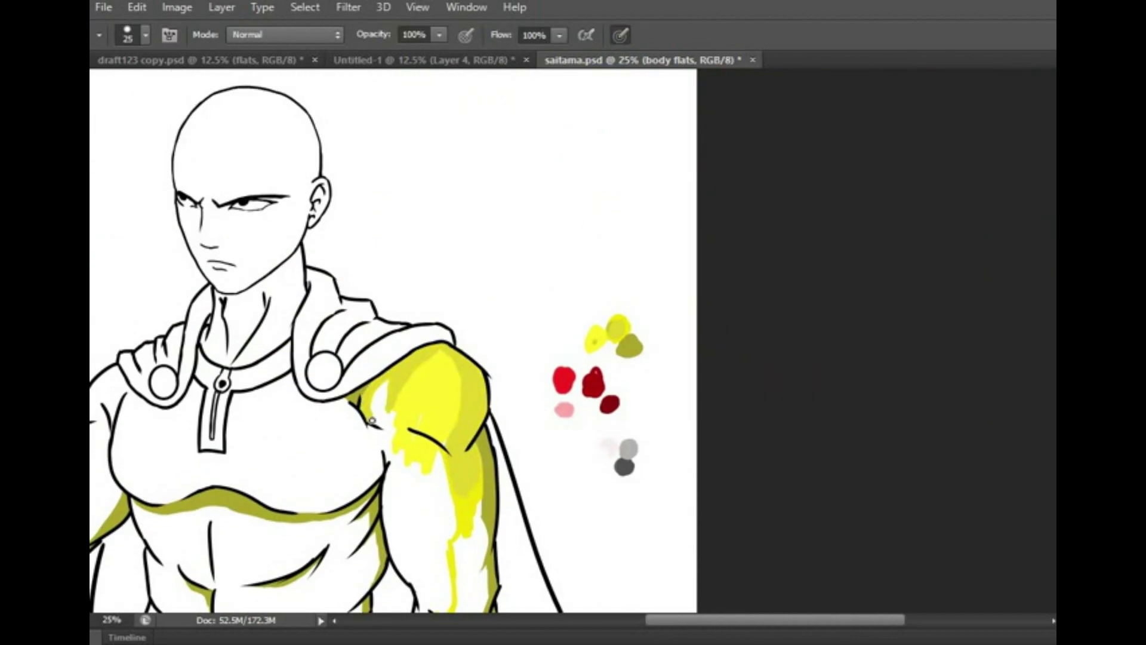
Step: Try warmer yellow and brownish tones over the shaded side of the shoulder and upper arm
scroll(370, 401, down, 3)
scroll(728, 333, up, 2)
drag(550, 136, 486, 186)
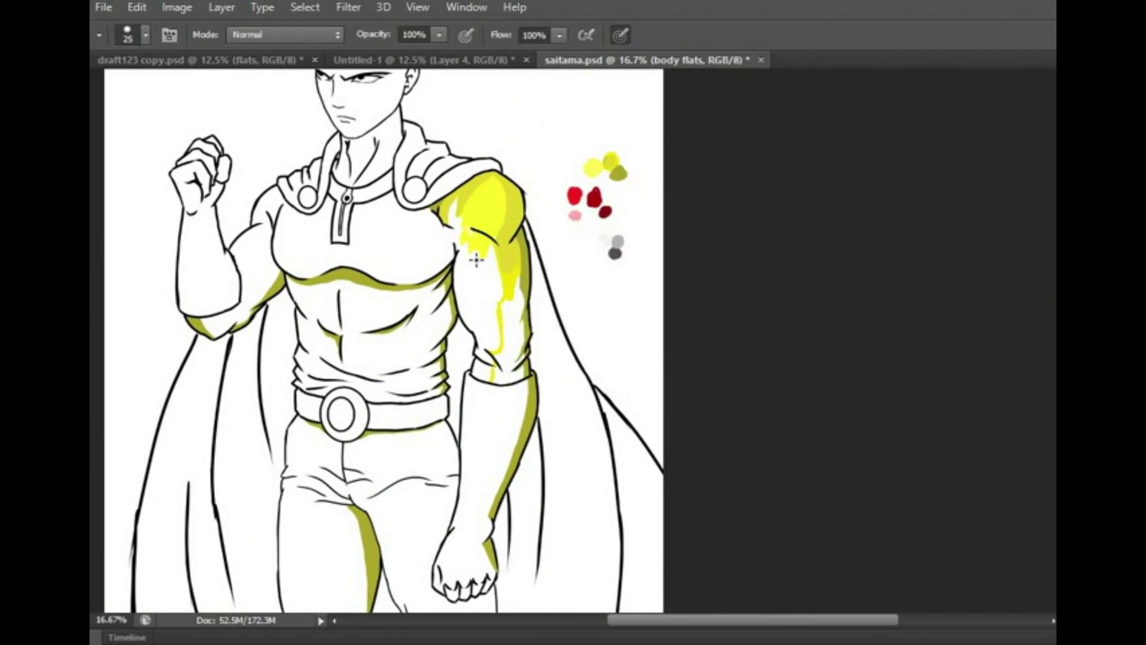
key(ctrl+plus)
key(ctrl+plus)
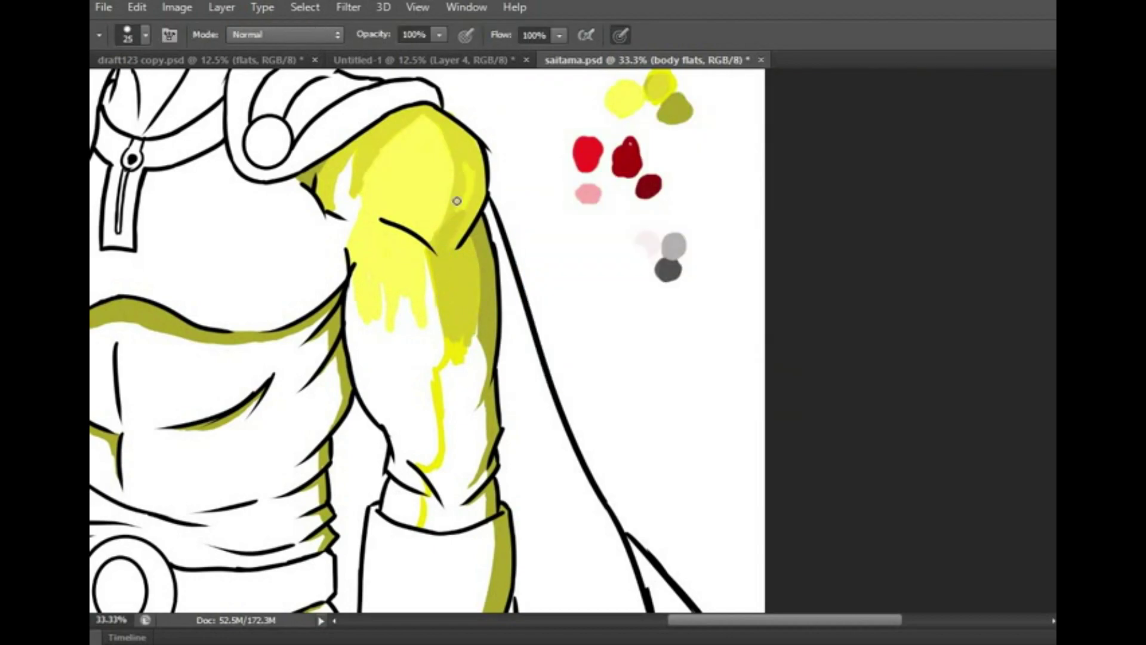
key(ctrl+minus)
mouse_move(445, 289)
mouse_down()
mouse_move(543, 263)
mouse_move(258, 347)
mouse_up()
drag(474, 311, 487, 207)
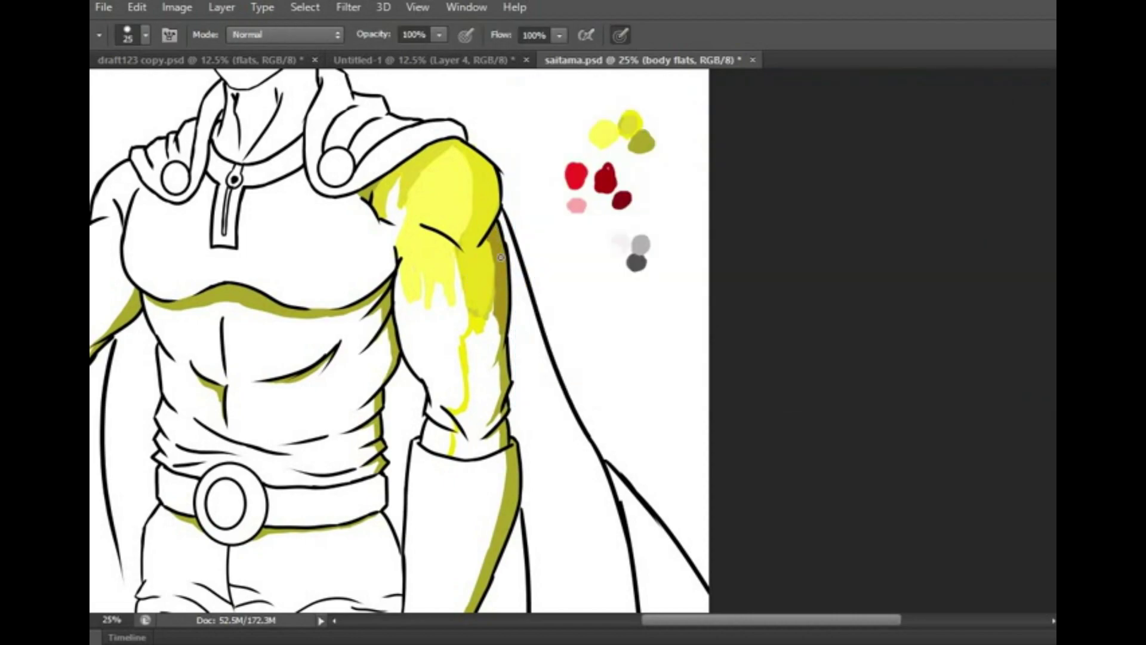
scroll(433, 337, left, 3)
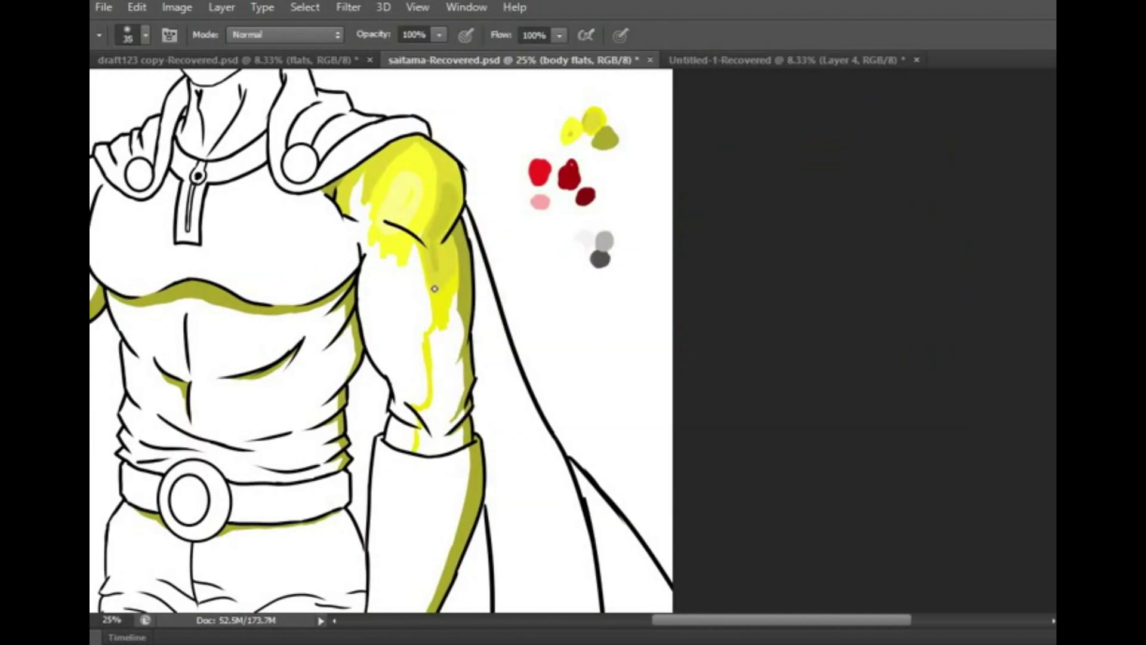
Step: Rework the shoulder's shaded side and extend the dull yellow mid-tone down the arm to the glove cuff
drag(454, 281, 460, 191)
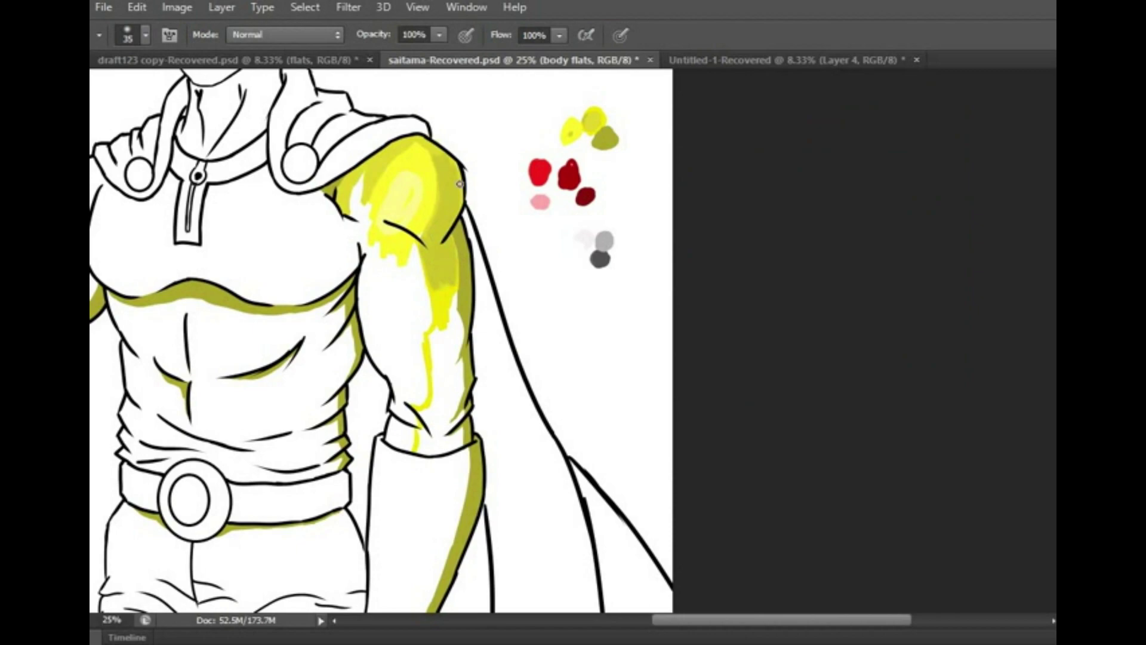
scroll(407, 258, down, 2)
scroll(382, 334, up, 3)
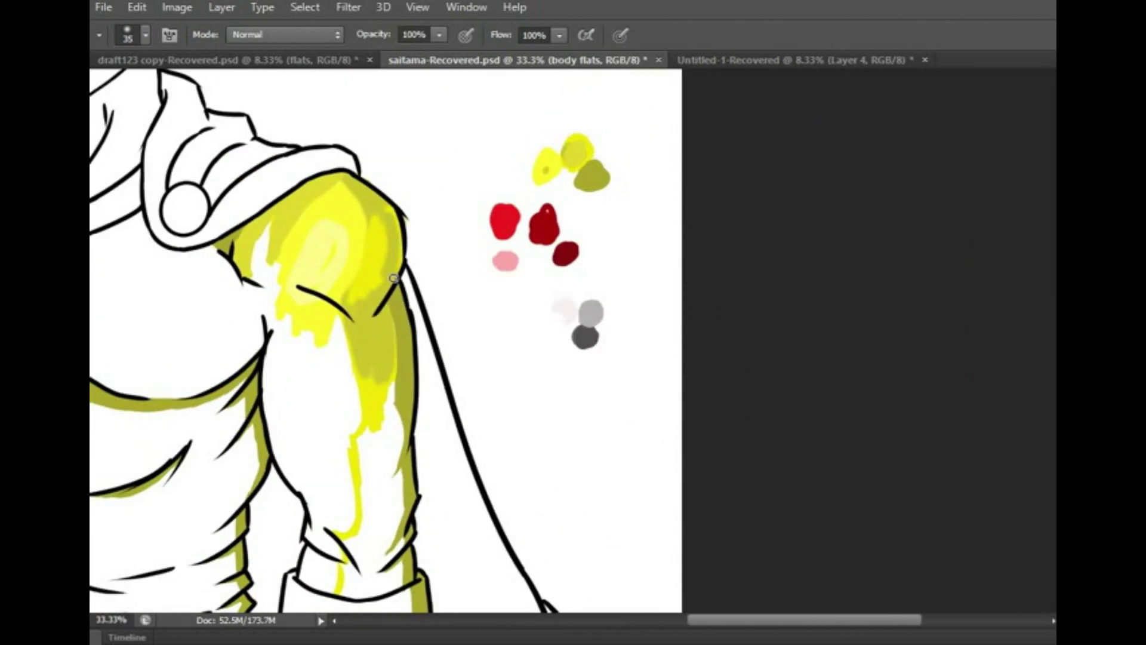
mouse_move(377, 357)
mouse_down()
mouse_move(389, 405)
mouse_move(372, 257)
mouse_up()
scroll(358, 460, down, 2)
mouse_move(358, 461)
mouse_down()
mouse_move(414, 402)
mouse_move(416, 434)
mouse_up()
Step: Erase the olive shadow from the lowered arm's glove and fist
key(e)
scroll(315, 379, down, 2)
mouse_move(537, 302)
mouse_down()
mouse_move(555, 278)
mouse_move(476, 484)
mouse_up()
scroll(476, 483, up, 1)
Step: Paint an olive shadow on the hip below the belt, reducing the brush to 7 px
key(b)
mouse_move(387, 462)
mouse_down()
mouse_move(368, 428)
mouse_move(402, 509)
mouse_up()
key(bracketleft)
key(bracketleft)
key(bracketleft)
key(bracketleft)
key(bracketleft)
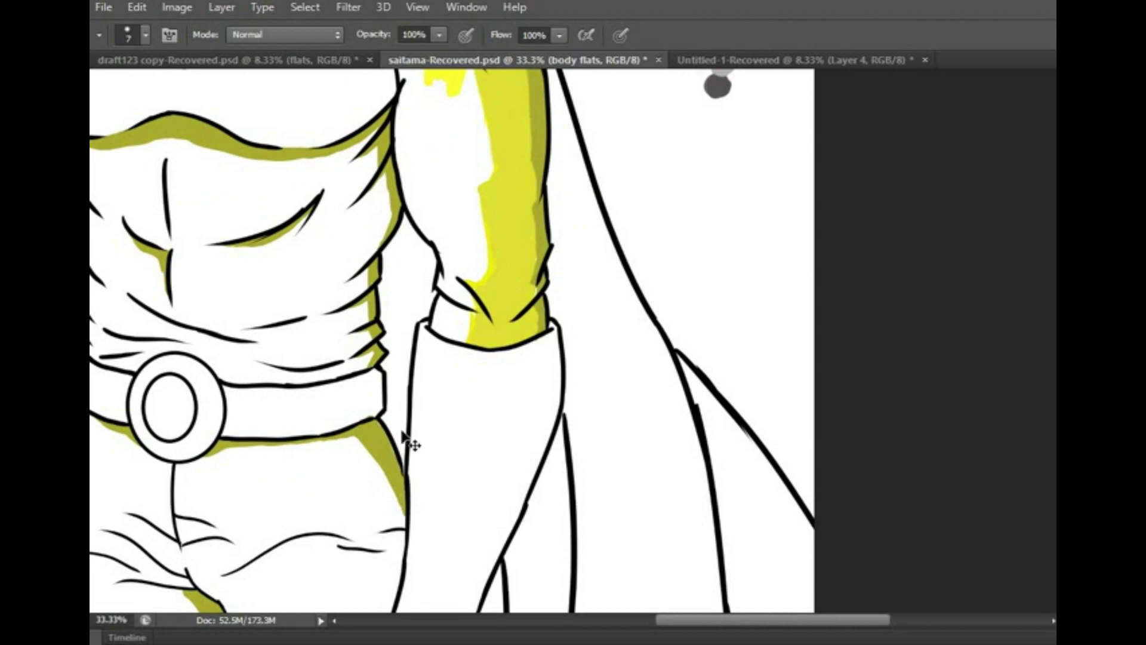
Step: Choose a pale cyan and fill the cape collar's folds on the raised-fist side with a 20 px brush
key(ctrl+minus)
click(591, 143)
click(1003, 127)
key(ctrl+plus)
key(ctrl+plus)
key(ctrl+plus)
key(ctrl+plus)
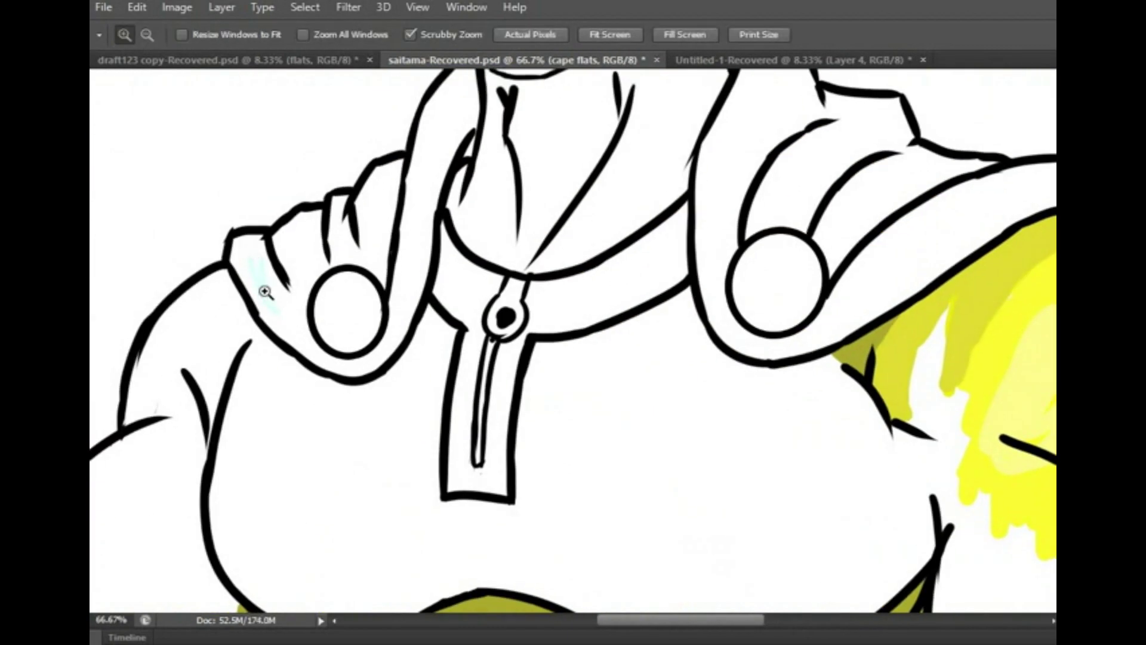
key(Return)
key(z)
click(278, 292)
key(b)
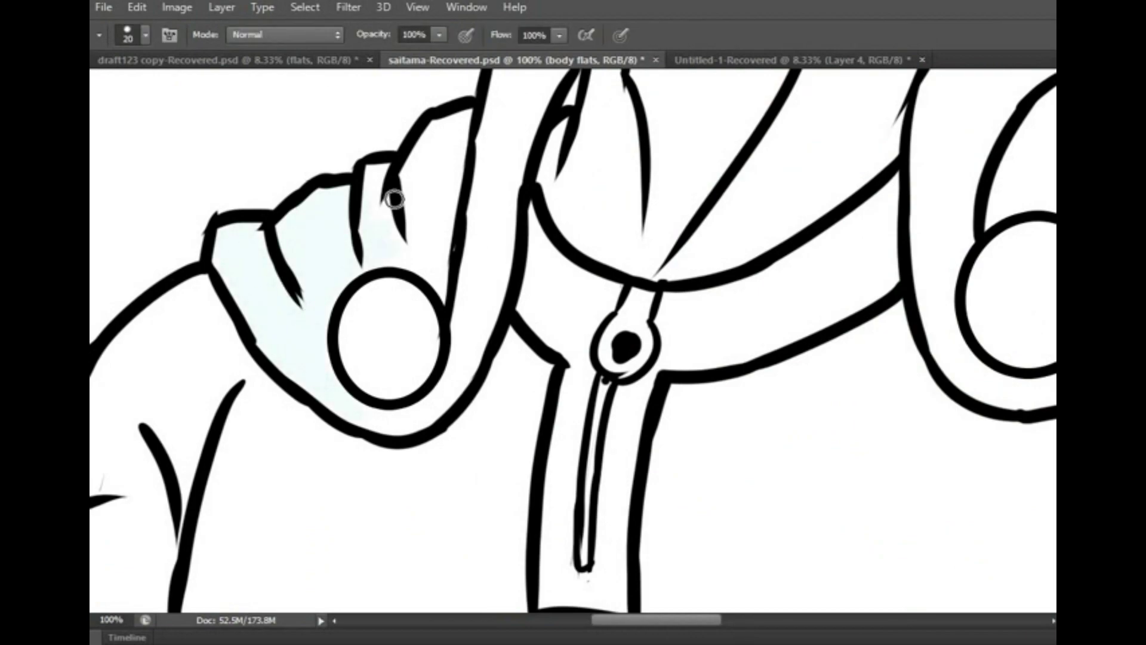
Step: Fill the remaining cape collar folds on both shoulders with pale cyan, leaving the round buttons white
mouse_move(416, 228)
mouse_down()
mouse_move(358, 276)
mouse_move(402, 187)
mouse_move(397, 266)
mouse_move(522, 197)
mouse_up()
drag(483, 405, 507, 292)
scroll(561, 408, right, 10)
scroll(561, 408, up, 2)
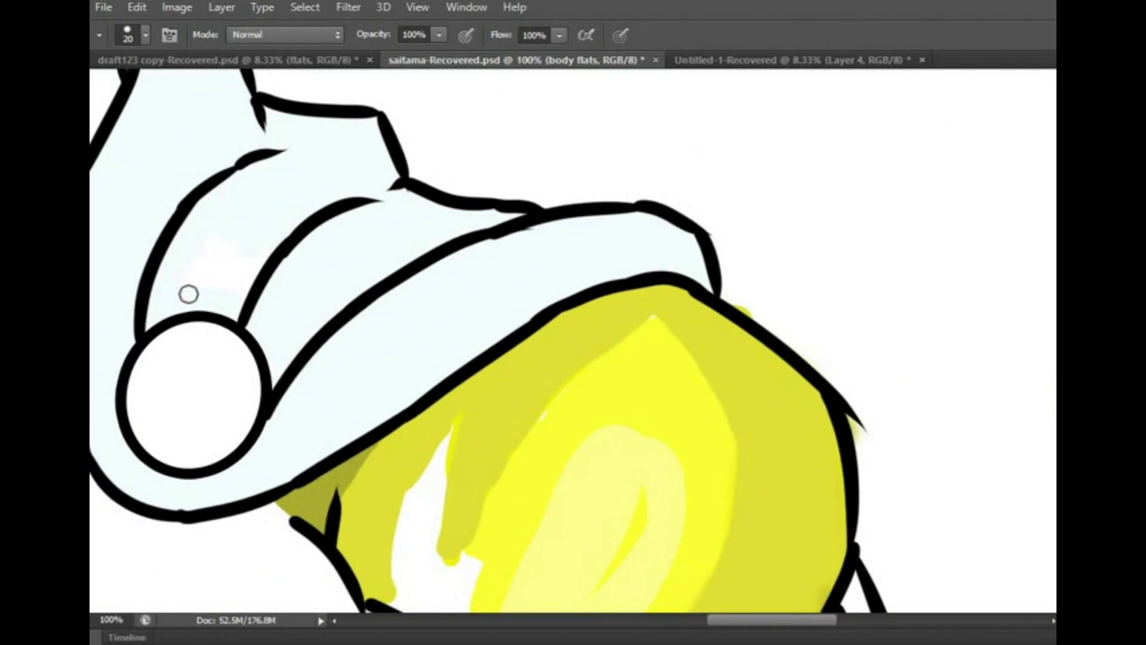
scroll(371, 299, down, 4)
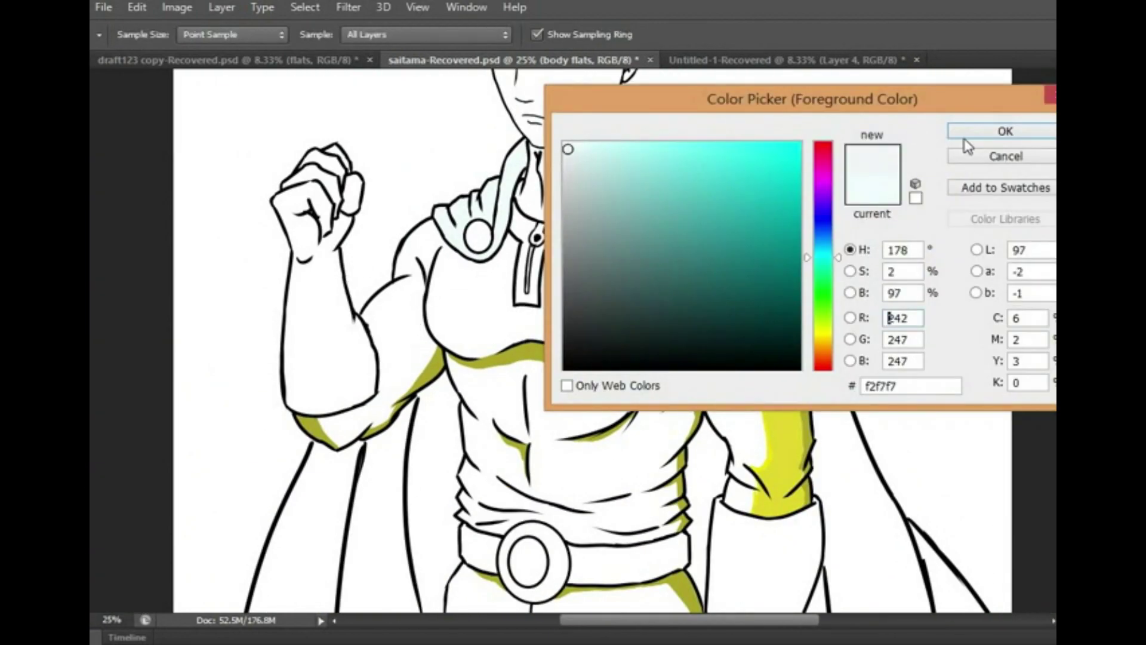
Step: Recolour the cape collar on both shoulders with a more neutral off-white
scroll(268, 243, up, 4)
scroll(269, 243, up, 2)
scroll(269, 243, left, 2)
key(Return)
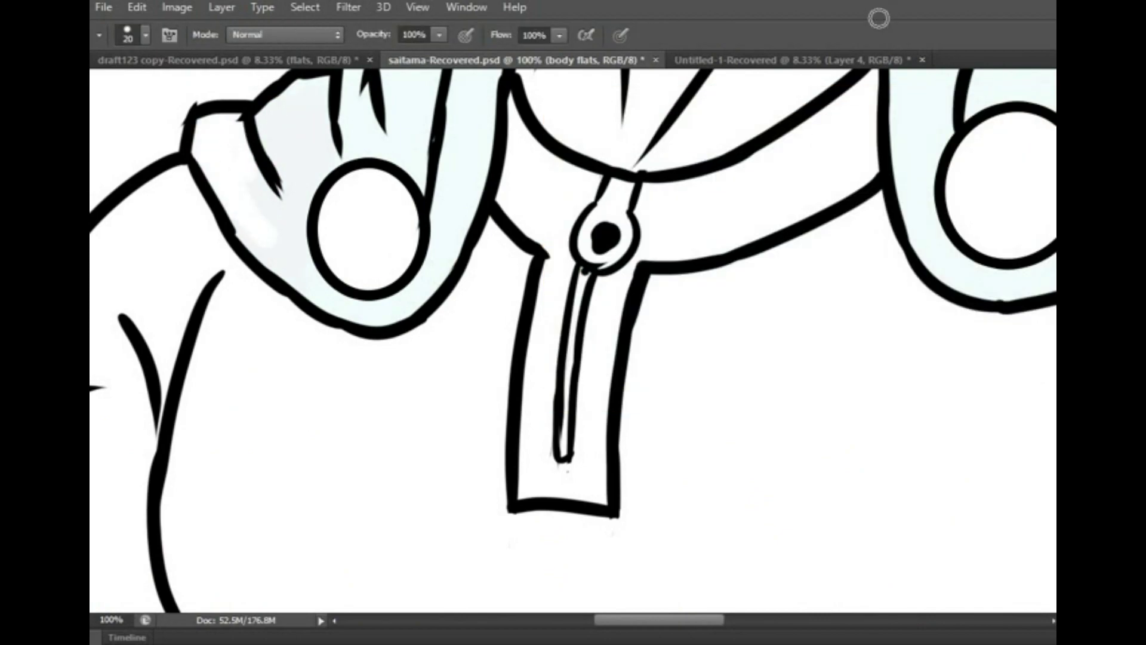
scroll(298, 209, up, 2)
scroll(373, 244, up, 5)
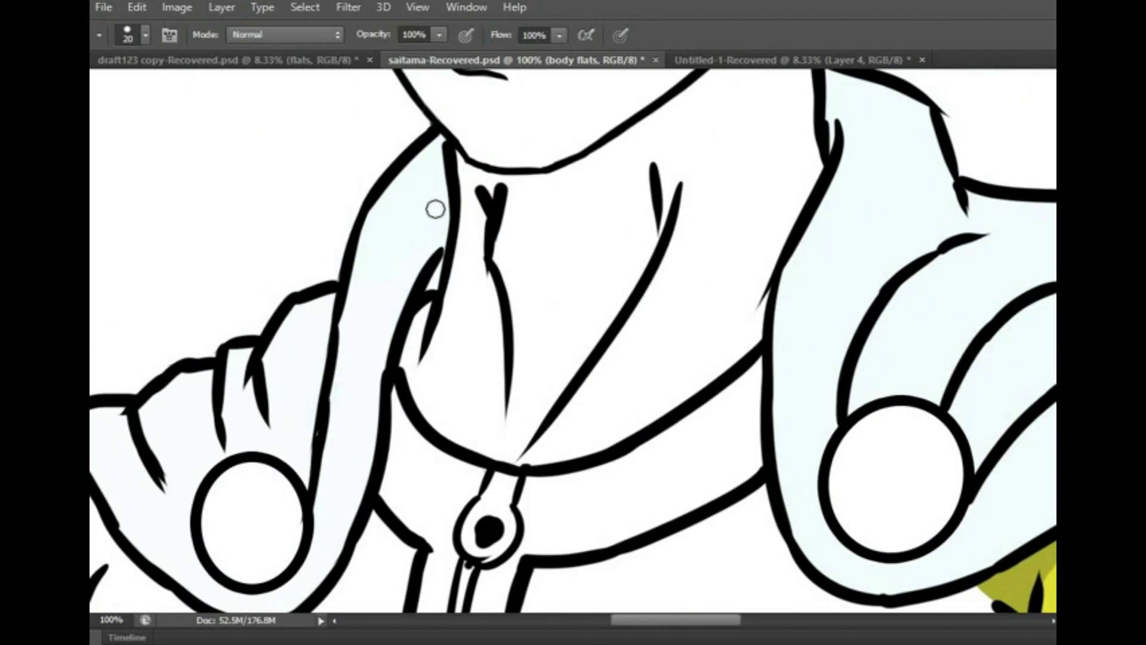
scroll(282, 567, down, 6)
scroll(598, 210, up, 3)
scroll(308, 296, up, 4)
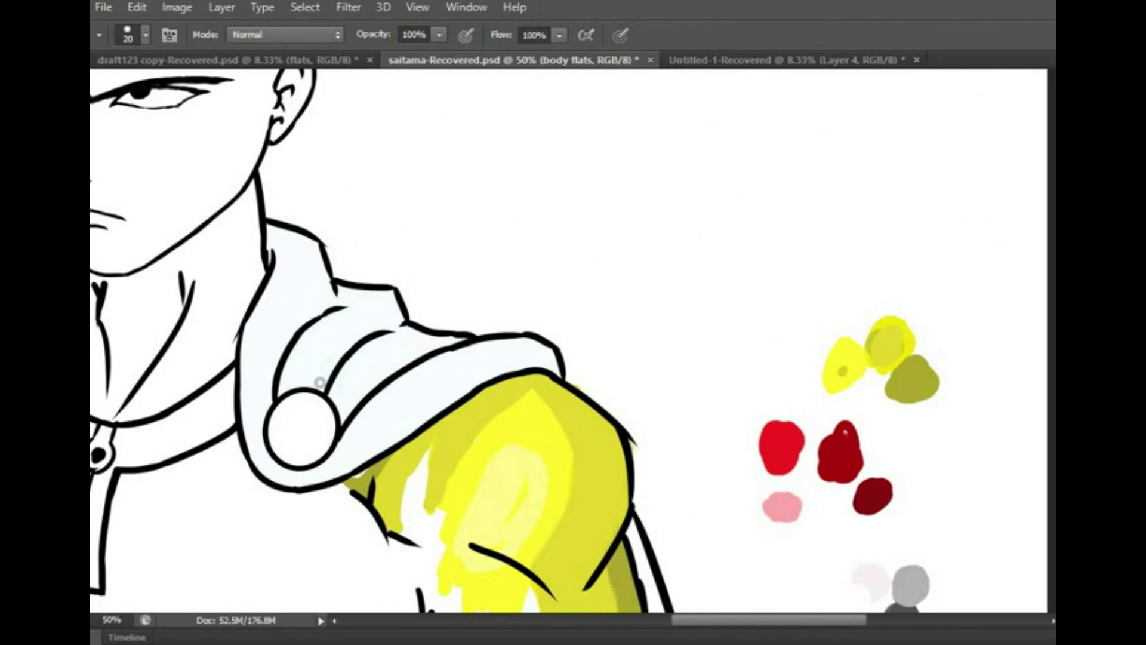
scroll(319, 351, down, 2)
Step: Try a grey shadow along the cape collar above the lowered arm
key(Return)
drag(259, 419, 343, 432)
scroll(323, 453, up, 2)
mouse_move(770, 143)
mouse_down()
mouse_move(653, 157)
mouse_move(437, 305)
mouse_move(583, 187)
mouse_up()
scroll(583, 187, down, 6)
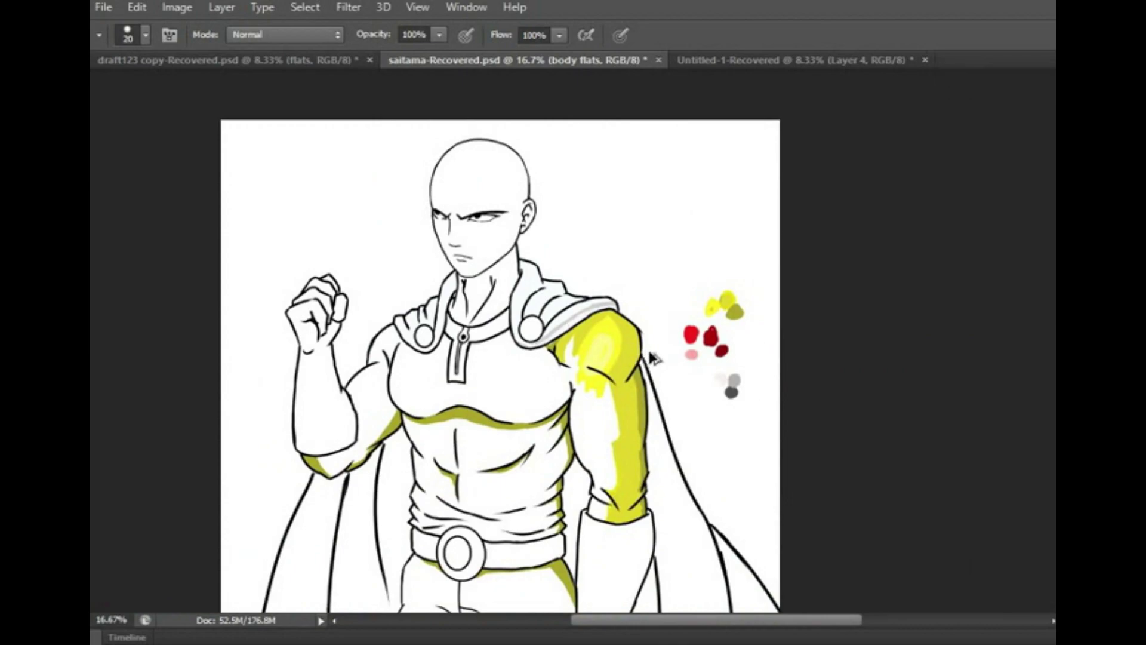
Step: Set the paint colour to e0dada and shade the collar above the lowered arm, reducing the brush to 10 px
scroll(654, 356, up, 4)
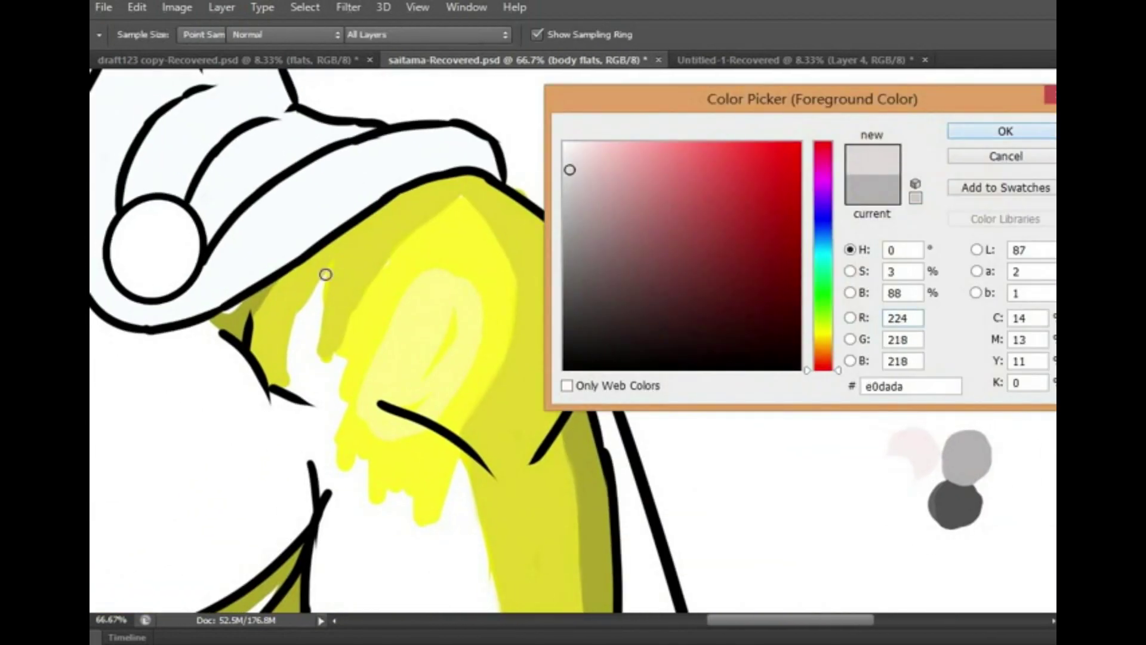
key(Return)
mouse_move(321, 231)
mouse_down()
mouse_move(146, 328)
mouse_move(397, 205)
mouse_move(538, 155)
mouse_move(363, 218)
mouse_move(525, 142)
mouse_up()
scroll(146, 329, left, 2)
key(bracketleft)
scroll(582, 331, down, 5)
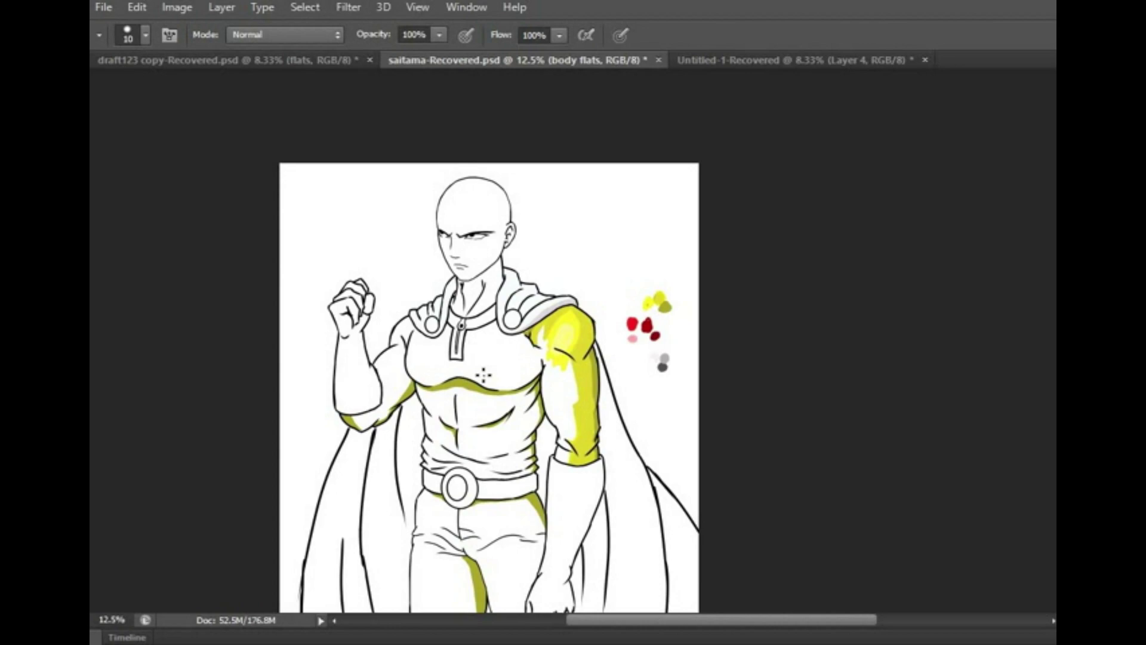
Step: Add light grey shadows along the neck-side edges and folds of the collar on both shoulders
scroll(483, 374, down, 2)
scroll(473, 302, up, 4)
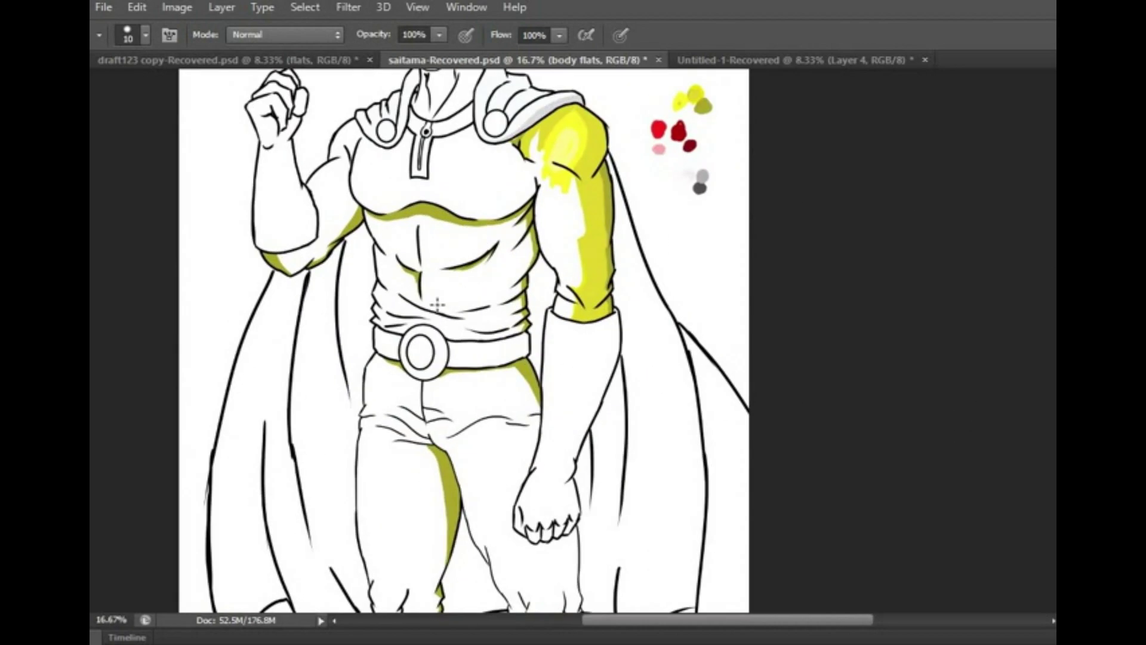
mouse_move(494, 151)
mouse_down()
mouse_move(425, 229)
mouse_move(493, 185)
mouse_move(437, 163)
mouse_up()
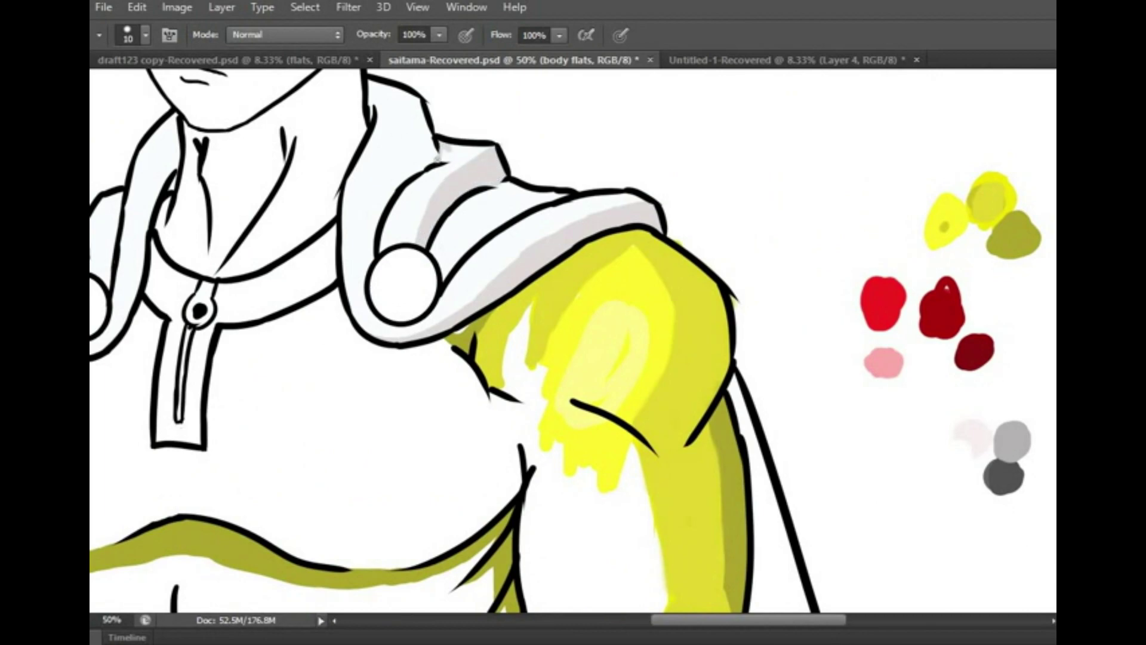
drag(369, 110, 364, 251)
scroll(402, 183, left, 3)
drag(391, 135, 373, 215)
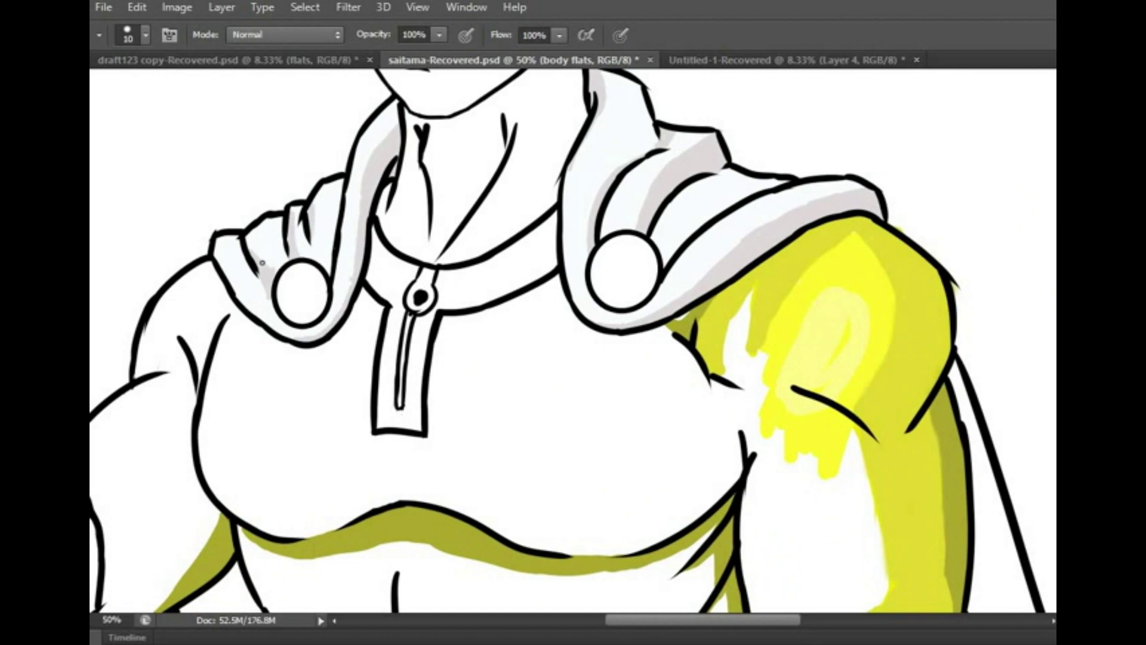
Step: Brighten the outer shoulder and top of the upper arm with yellow using a 30 px brush
scroll(261, 256, down, 3)
click(1005, 131)
scroll(562, 288, up, 3)
key(bracketright)
key(bracketright)
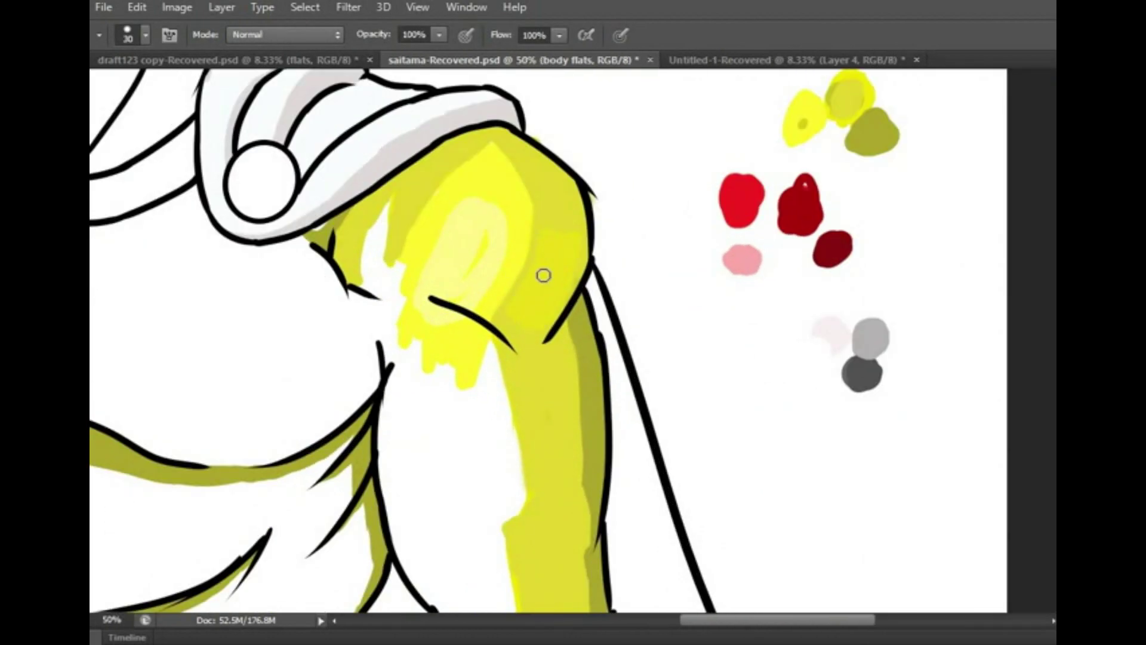
key(Return)
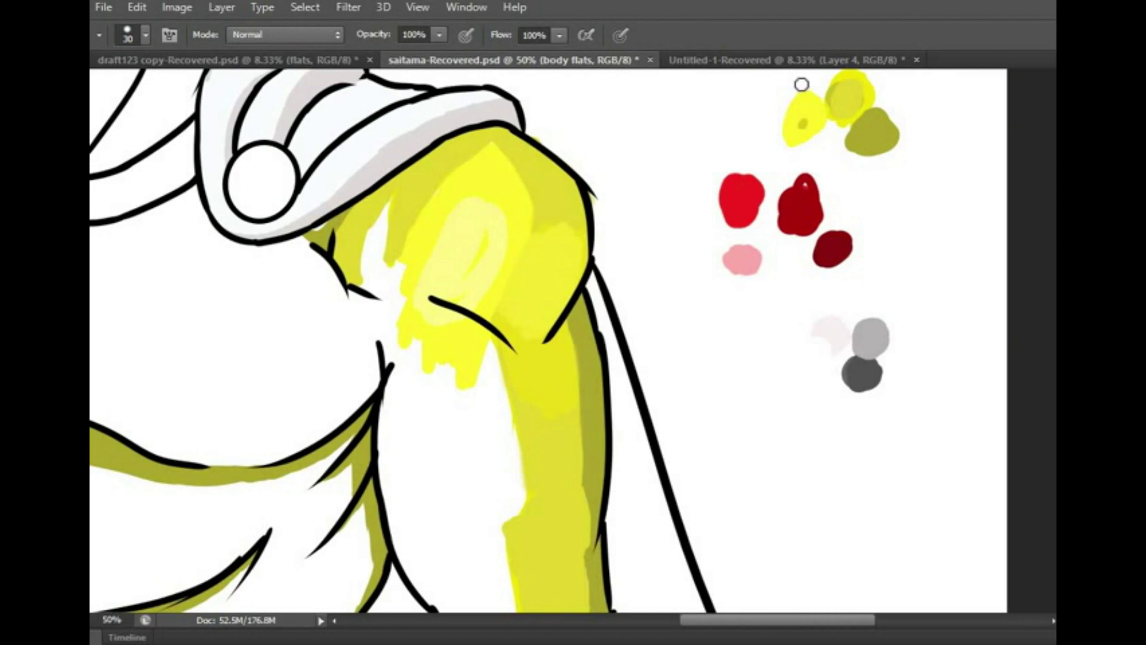
Step: Fill the upper chest between the zipper and the coloured shoulder with several tones of warm yellow
click(749, 149)
key(Return)
drag(298, 370, 222, 302)
click(517, 133)
key(Return)
drag(161, 256, 213, 355)
click(604, 133)
key(Return)
drag(302, 305, 243, 343)
drag(785, 197, 930, 133)
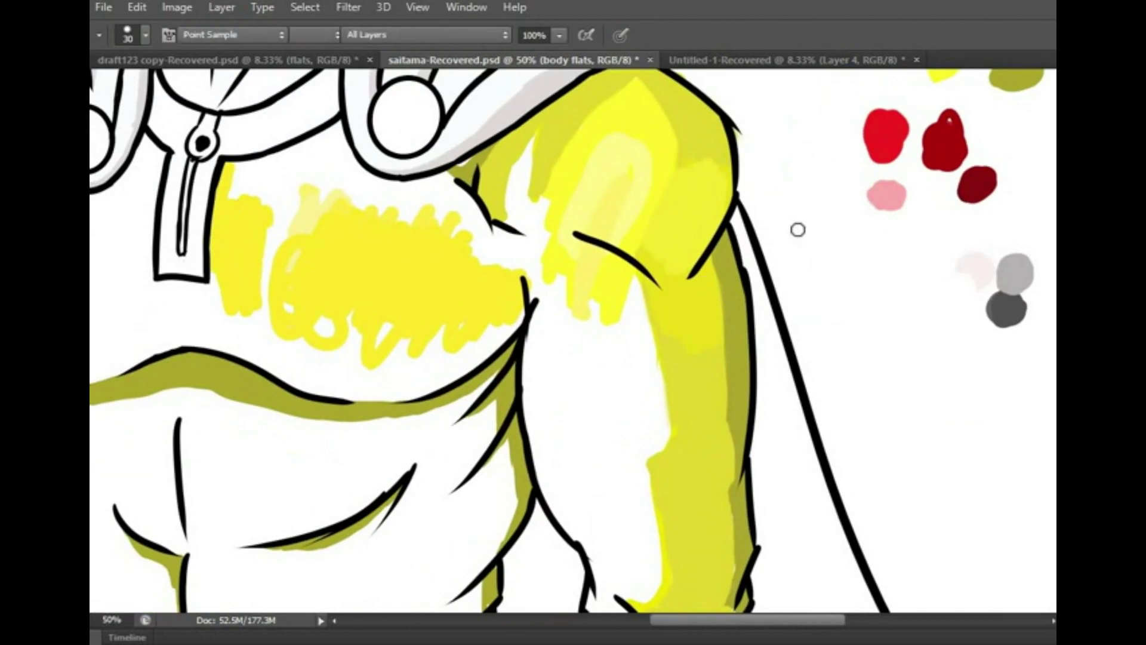
key(Return)
mouse_move(238, 168)
mouse_down()
mouse_move(353, 180)
mouse_move(302, 153)
mouse_move(368, 181)
mouse_move(447, 188)
mouse_up()
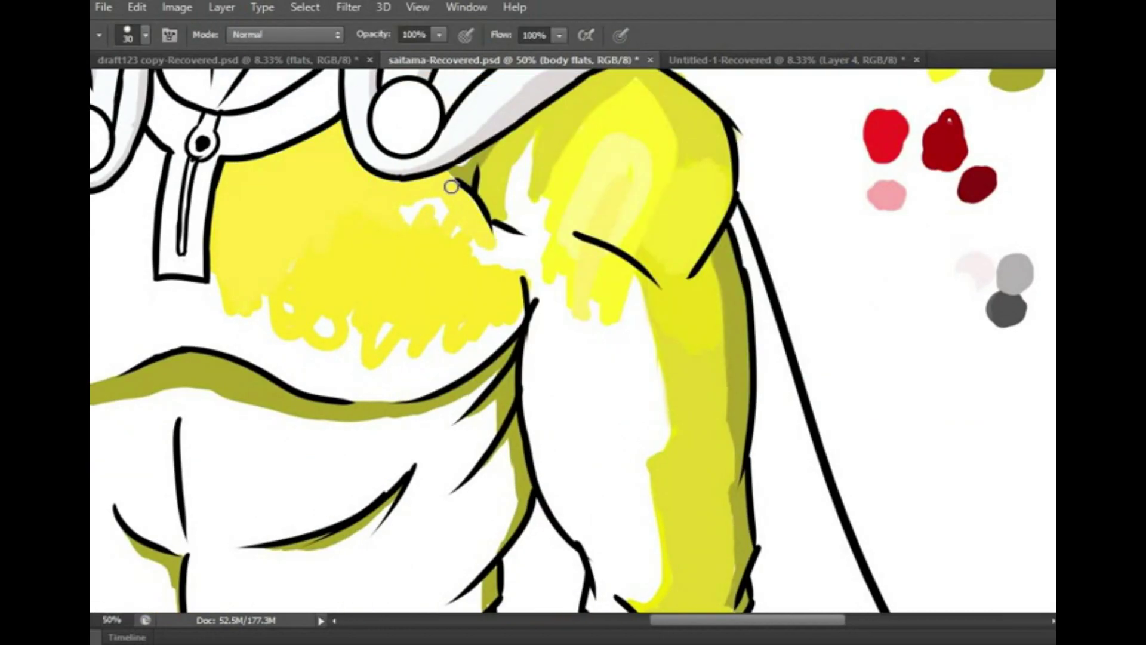
Step: Fill the chest on both sides of the zipper with yellow, enlarging the brush to 70 px
key(ctrl+minus)
key(ctrl+minus)
key(ctrl+minus)
key(ctrl+minus)
key(Return)
key(bracketright)
key(bracketright)
key(bracketright)
key(bracketright)
key(Return)
mouse_move(522, 346)
mouse_down()
mouse_move(539, 312)
mouse_move(447, 322)
mouse_move(421, 307)
mouse_move(427, 328)
mouse_up()
key(Return)
key(Return)
key(Return)
key(Return)
scroll(427, 328, up, 5)
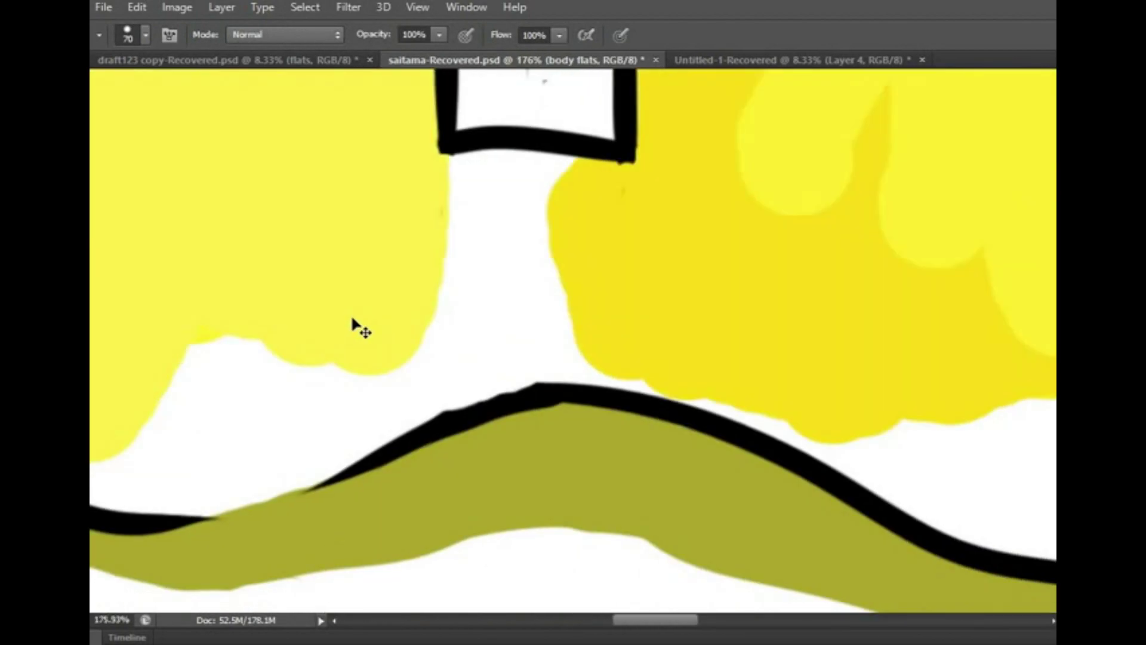
scroll(350, 325, down, 4)
scroll(437, 279, up, 1)
mouse_move(437, 279)
mouse_down()
mouse_move(388, 160)
mouse_move(523, 152)
mouse_move(522, 221)
mouse_up()
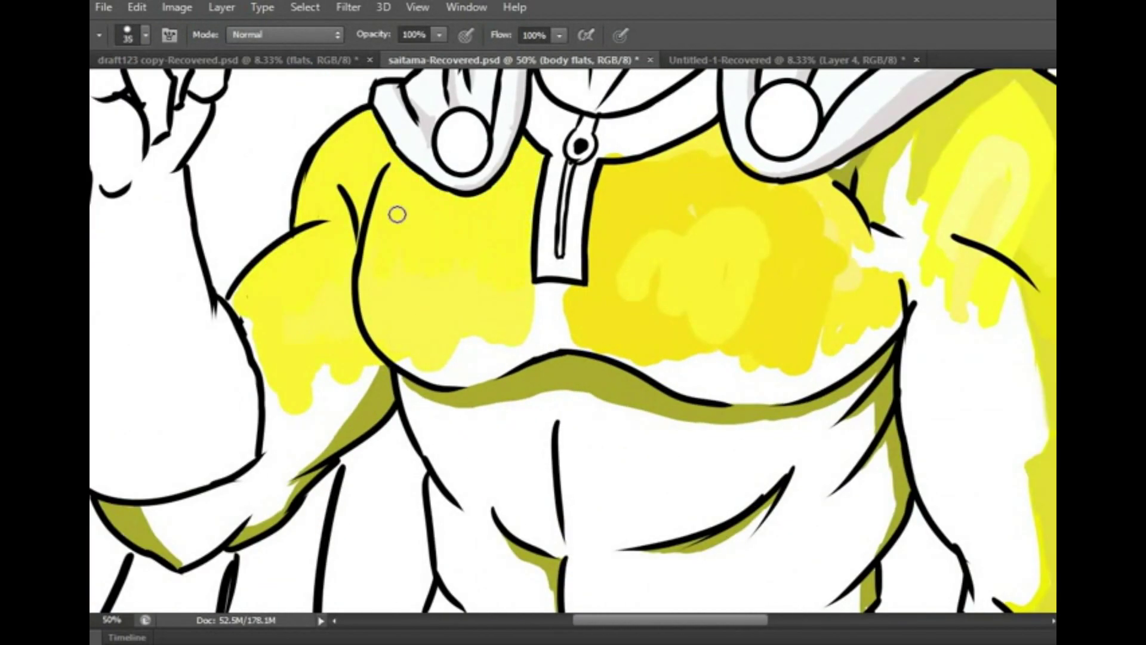
Step: Extend the yellow over the raised arm's sleeve down to the elbow with a 25 px brush
mouse_move(239, 296)
mouse_down()
mouse_move(378, 353)
mouse_move(346, 412)
mouse_up()
scroll(231, 450, down, 1)
scroll(231, 450, up, 2)
key(bracketleft)
mouse_move(251, 364)
mouse_down()
mouse_move(198, 335)
mouse_move(328, 273)
mouse_move(325, 284)
mouse_move(383, 210)
mouse_move(422, 184)
mouse_up()
scroll(949, 315, up, 3)
scroll(949, 315, down, 7)
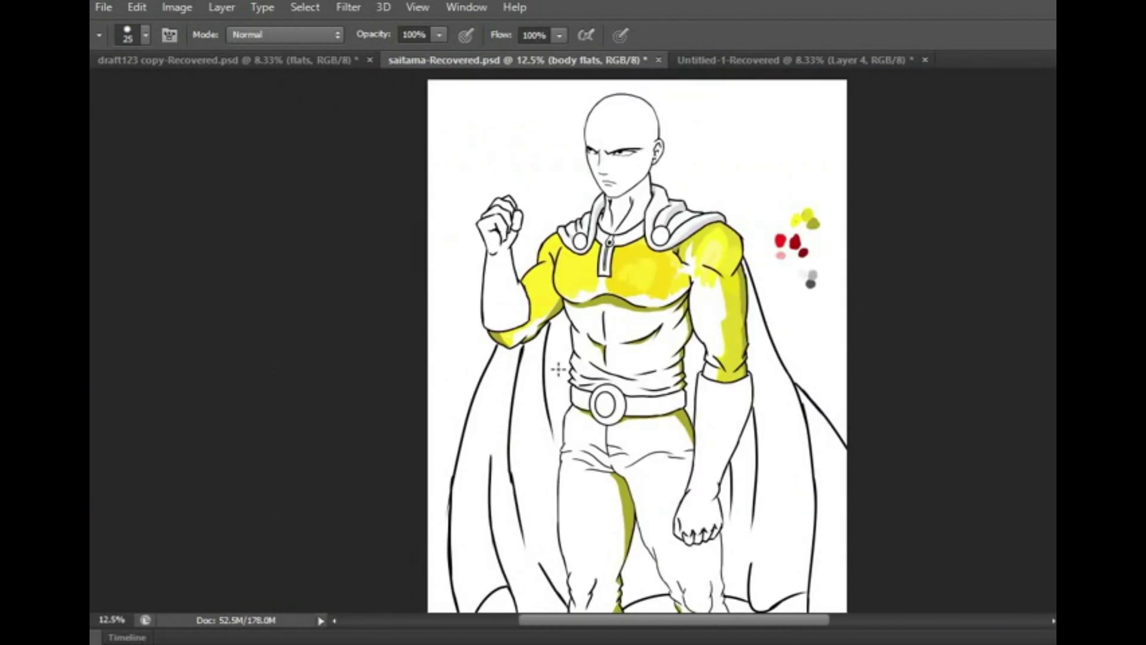
Step: Close the white gaps between the yellow and the olive shadow on the underside of the raised arm
scroll(223, 353, up, 6)
mouse_move(224, 354)
mouse_down()
mouse_move(264, 340)
mouse_move(419, 231)
mouse_move(449, 123)
mouse_move(330, 299)
mouse_move(430, 197)
mouse_up()
scroll(430, 197, up, 8)
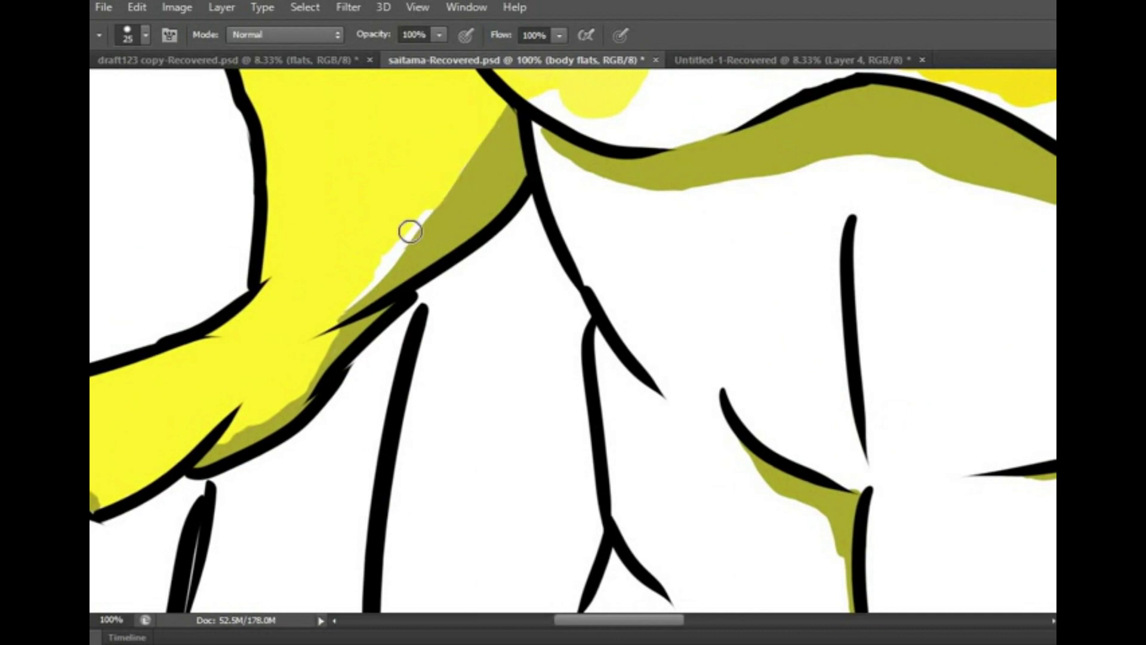
scroll(625, 283, right, 3)
drag(625, 283, 770, 233)
scroll(581, 286, down, 1)
mouse_move(580, 287)
mouse_down()
mouse_move(424, 369)
mouse_move(537, 245)
mouse_up()
Step: Cover the chest, abdomen and lowered upper arm with flat bright yellow using a brush enlarged to 100 px
scroll(537, 245, down, 4)
key(bracketright)
key(bracketright)
key(bracketright)
key(bracketright)
key(bracketright)
key(bracketright)
key(bracketright)
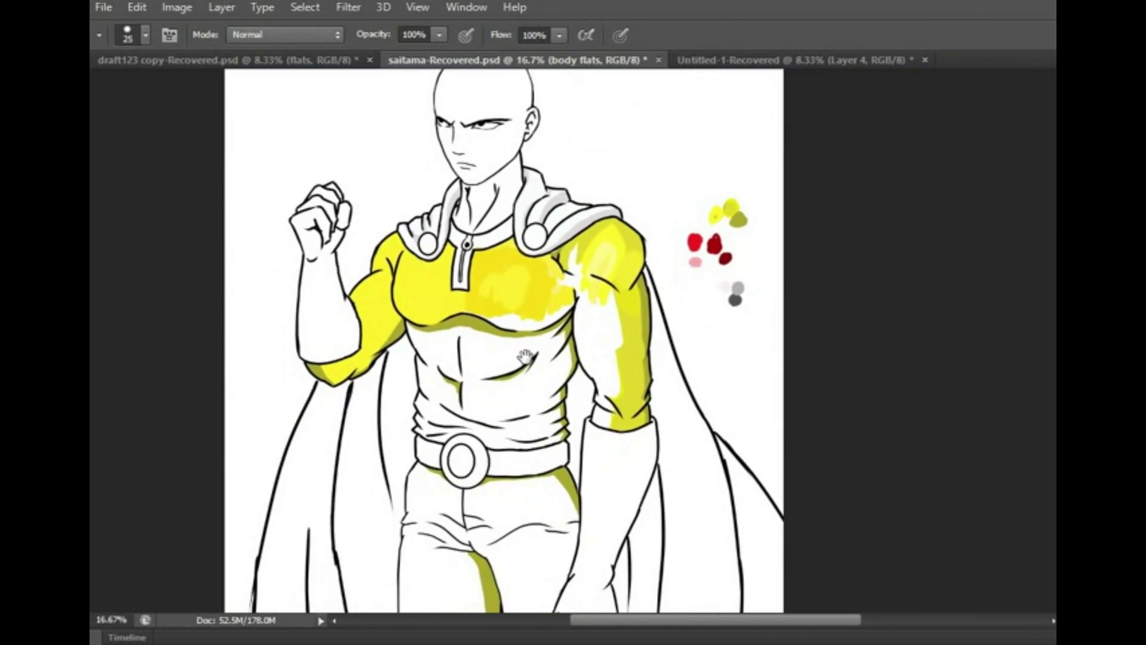
mouse_move(528, 311)
mouse_down()
mouse_move(463, 286)
mouse_move(497, 347)
mouse_move(508, 249)
mouse_move(596, 227)
mouse_move(611, 269)
mouse_move(556, 348)
mouse_move(632, 308)
mouse_move(468, 363)
mouse_up()
key(bracketright)
key(bracketright)
key(bracketright)
key(bracketright)
key(bracketright)
scroll(455, 353, up, 3)
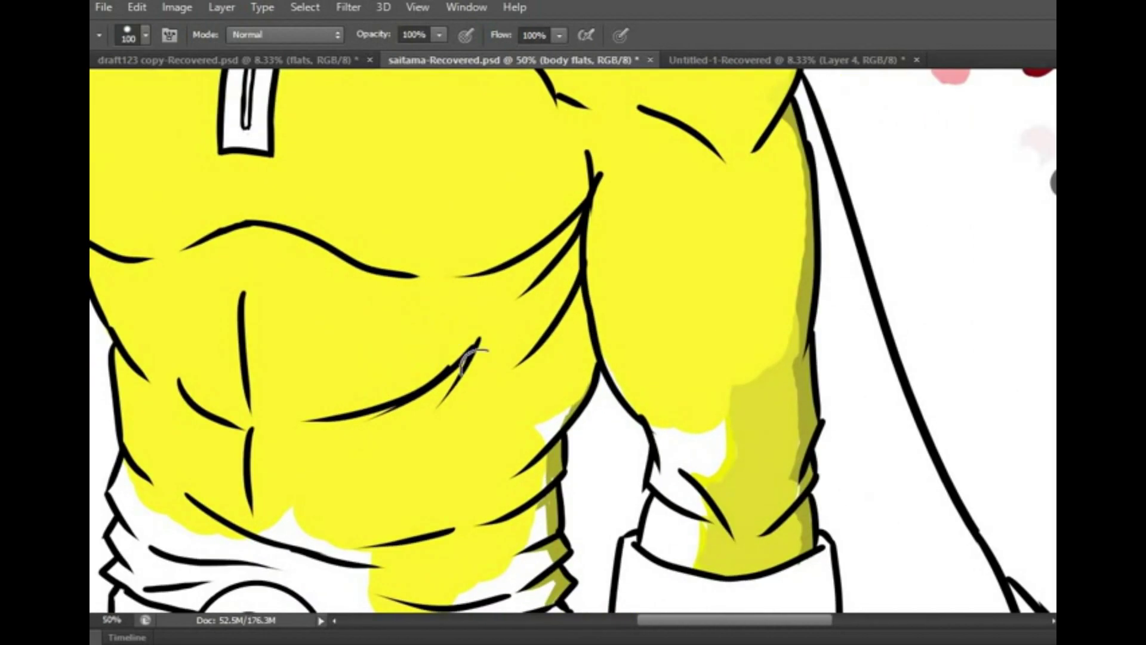
Step: Fill the remaining white areas of the lowered sleeve and the waist above the belt with yellow using a smaller brush
key(bracketleft)
key(bracketleft)
key(bracketleft)
mouse_move(621, 268)
mouse_down()
mouse_move(567, 421)
mouse_move(294, 460)
mouse_up()
scroll(294, 460, down, 2)
scroll(294, 460, left, 3)
mouse_move(376, 378)
mouse_down()
mouse_move(116, 340)
mouse_move(283, 356)
mouse_move(156, 327)
mouse_up()
Step: Paint a yellow strip inside the outer contour of the leg below the raised arm, down to the calf, with a 40 px brush
key(bracketleft)
key(bracketleft)
key(bracketleft)
key(bracketleft)
key(bracketleft)
key(bracketleft)
scroll(386, 338, down, 5)
scroll(386, 338, left, 2)
mouse_move(275, 179)
mouse_down()
mouse_move(352, 190)
mouse_move(252, 205)
mouse_move(245, 345)
mouse_up()
scroll(245, 346, down, 4)
mouse_move(293, 149)
mouse_down()
mouse_move(284, 374)
mouse_move(334, 478)
mouse_up()
scroll(349, 495, down, 2)
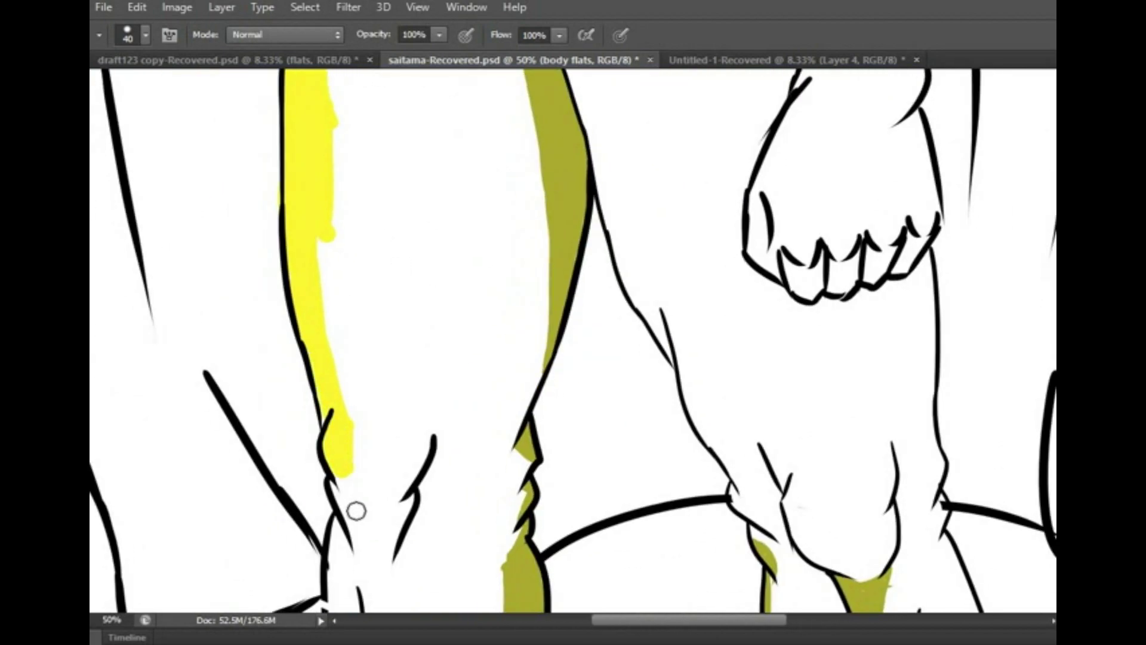
scroll(349, 496, down, 3)
scroll(349, 495, left, 1)
drag(387, 359, 388, 459)
Step: Touch up the calf contour on the body line art layer at 10 px, then paint yellow around the calf on body flats at 35 px
key(alt+bracketright)
key(bracketleft)
key(bracketleft)
key(bracketleft)
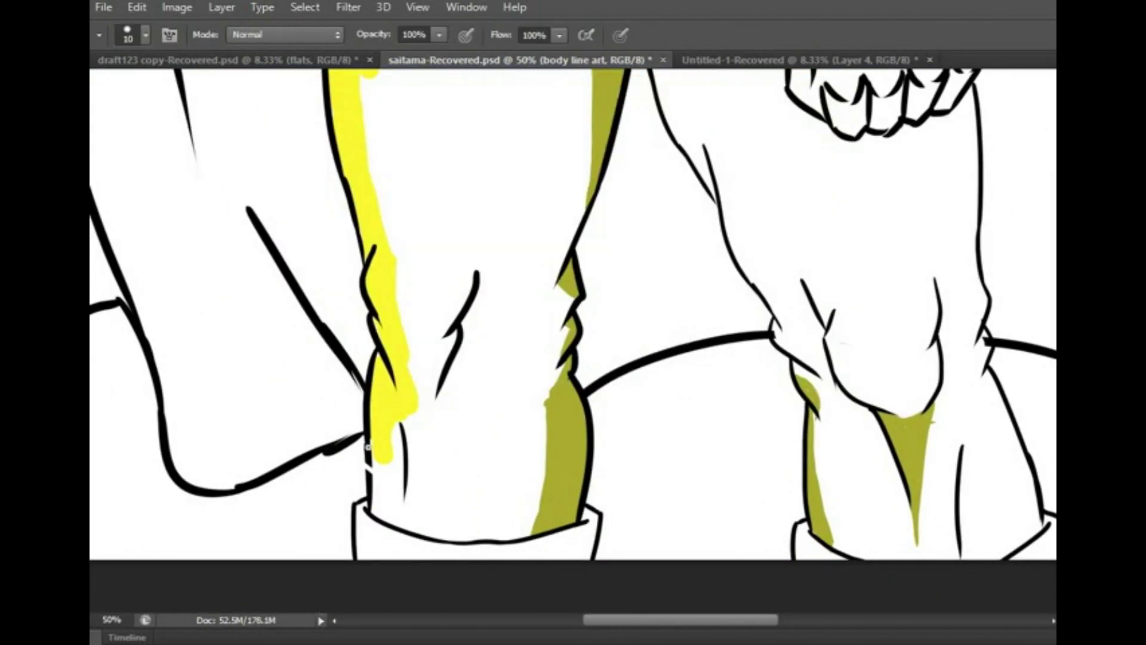
key(alt+bracketleft)
key(bracketright)
key(bracketright)
key(bracketright)
mouse_move(388, 436)
mouse_down()
mouse_move(417, 521)
mouse_move(511, 404)
mouse_move(496, 208)
mouse_up()
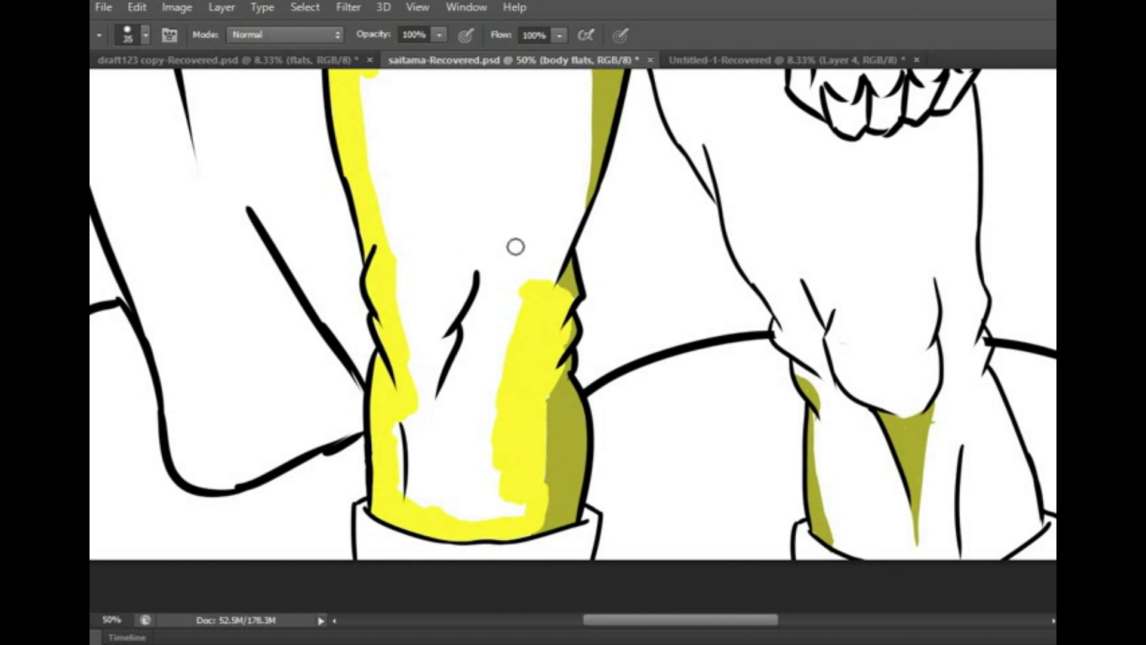
scroll(496, 207, up, 2)
scroll(495, 207, right, 1)
drag(525, 167, 518, 342)
Step: Fill the inside of the same leg and the hips below the belt with yellow using a much larger brush
scroll(519, 342, up, 3)
key(bracketright)
key(bracketright)
key(bracketright)
key(bracketright)
key(bracketright)
key(bracketright)
key(bracketright)
key(bracketright)
key(bracketright)
scroll(456, 146, up, 2)
mouse_move(456, 146)
mouse_down()
mouse_move(366, 182)
mouse_move(382, 478)
mouse_up()
scroll(365, 181, down, 2)
scroll(790, 229, down, 5)
scroll(790, 230, up, 5)
mouse_move(345, 263)
mouse_down()
mouse_move(438, 248)
mouse_move(600, 345)
mouse_move(341, 393)
mouse_move(371, 335)
mouse_move(457, 320)
mouse_move(484, 358)
mouse_up()
Step: Fill the other leg with yellow from the thigh beneath the lowered fist down to the boot cuff
scroll(484, 358, down, 5)
drag(501, 405, 532, 312)
scroll(532, 312, down, 3)
drag(525, 352, 483, 402)
scroll(486, 398, down, 5)
mouse_move(442, 280)
mouse_down()
mouse_move(391, 362)
mouse_move(440, 277)
mouse_move(537, 311)
mouse_up()
scroll(476, 447, down, 3)
mouse_move(476, 447)
mouse_down()
mouse_move(415, 371)
mouse_move(489, 537)
mouse_up()
scroll(561, 296, down, 3)
Step: Close the gap along the outer thigh beside the fist with a 40 px brush and tidy the shoulder edge at 9 px
key(bracketleft)
key(bracketleft)
key(bracketleft)
key(bracketleft)
key(bracketleft)
key(bracketleft)
key(bracketleft)
scroll(439, 312, up, 3)
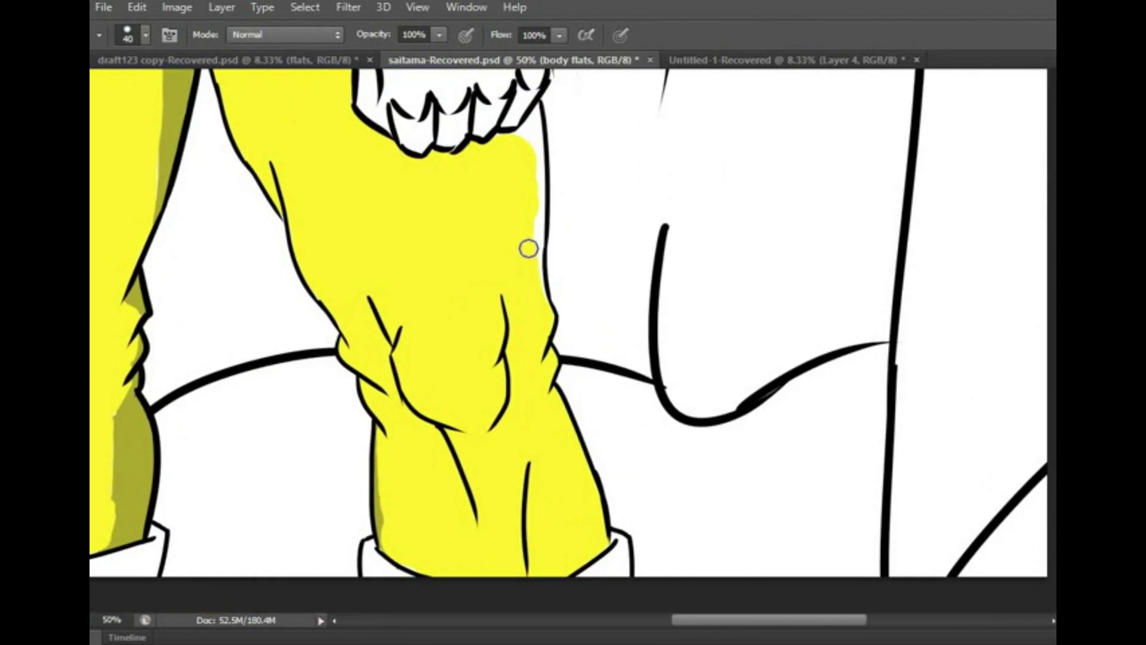
scroll(525, 246, up, 3)
scroll(440, 283, up, 5)
scroll(384, 325, up, 2)
key(bracketleft)
key(bracketleft)
scroll(382, 298, down, 1)
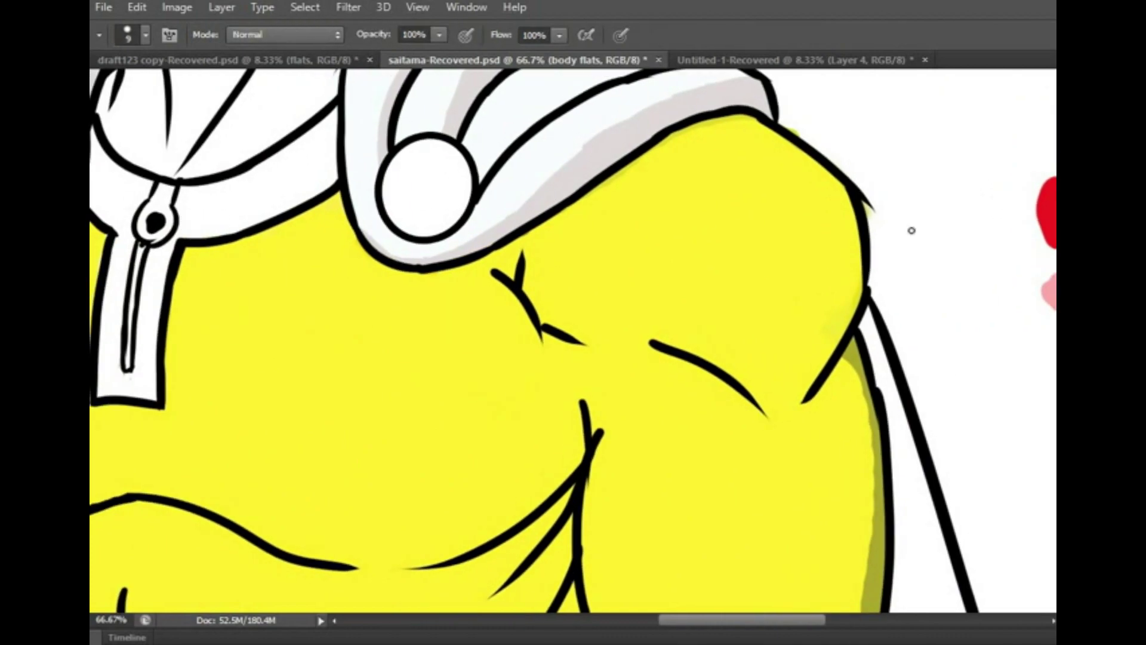
scroll(596, 358, up, 2)
scroll(675, 425, down, 5)
scroll(758, 335, up, 3)
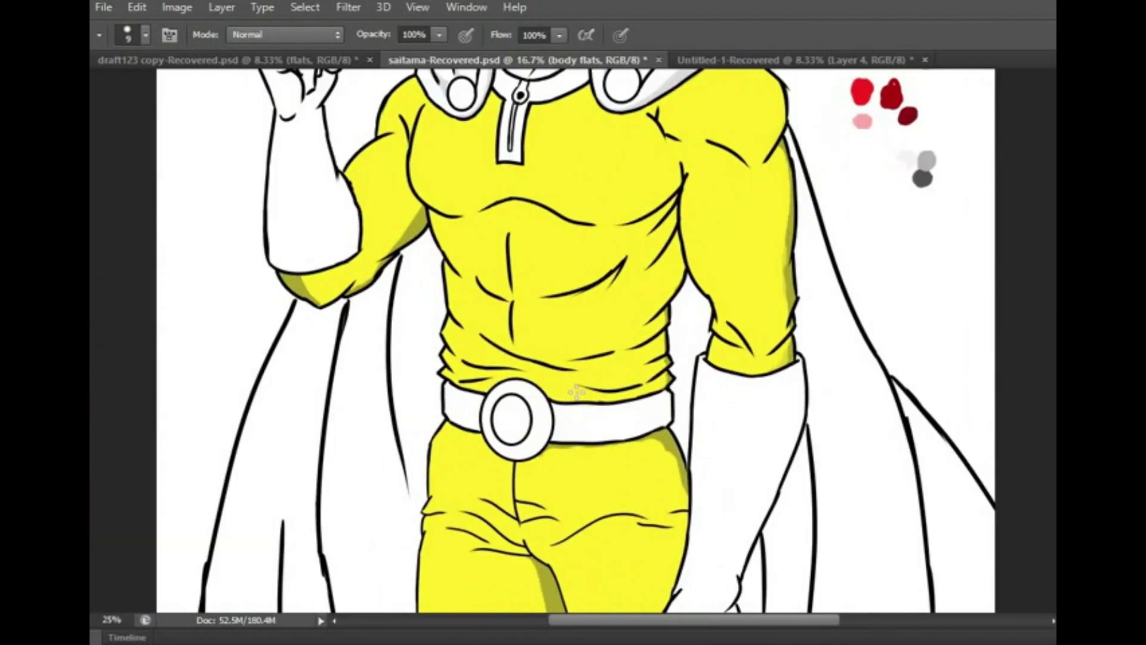
Step: Paint red along the inner edges of the raised glove's fist and forearm with a small brush
key(bracketleft)
scroll(318, 167, up, 2)
drag(318, 167, 318, 220)
scroll(396, 309, down, 2)
mouse_move(251, 388)
mouse_down()
mouse_move(372, 440)
mouse_move(340, 350)
mouse_move(346, 388)
mouse_move(404, 389)
mouse_move(382, 250)
mouse_up()
key(bracketright)
drag(381, 250, 328, 358)
mouse_move(266, 176)
mouse_down()
mouse_move(248, 404)
mouse_move(227, 465)
mouse_up()
mouse_move(227, 465)
mouse_down()
mouse_move(409, 155)
mouse_move(307, 506)
mouse_move(371, 146)
mouse_move(320, 217)
mouse_move(277, 235)
mouse_move(325, 370)
mouse_up()
Step: Fill the rest of the raised glove with solid red down to its cuff, using a 50 px brush
key(bracketright)
key(bracketright)
key(bracketright)
key(bracketright)
key(bracketright)
key(bracketright)
key(bracketright)
key(bracketright)
key(bracketright)
key(ctrl+minus)
key(ctrl+minus)
key(ctrl+minus)
key(ctrl+plus)
key(ctrl+plus)
key(ctrl+plus)
key(bracketleft)
key(bracketleft)
key(bracketleft)
key(bracketleft)
key(bracketleft)
key(bracketleft)
key(bracketleft)
mouse_move(220, 335)
mouse_down()
mouse_move(203, 238)
mouse_move(281, 161)
mouse_move(347, 258)
mouse_move(251, 281)
mouse_up()
scroll(251, 280, down, 3)
mouse_move(233, 239)
mouse_down()
mouse_move(225, 478)
mouse_move(325, 366)
mouse_move(298, 498)
mouse_move(328, 453)
mouse_up()
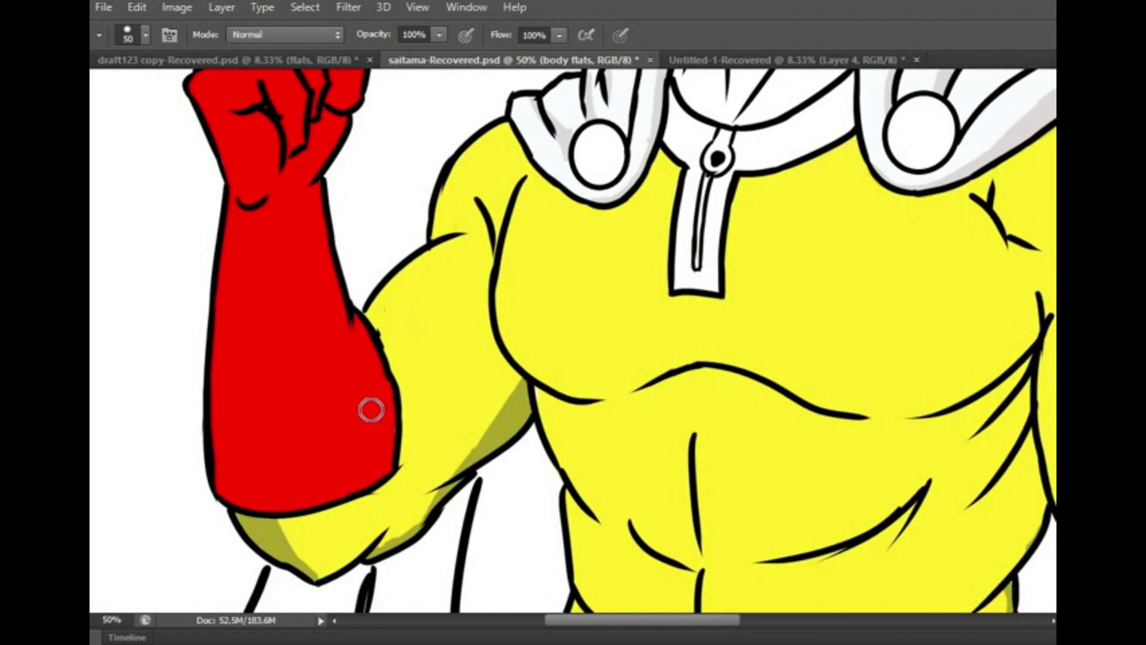
Step: Paint both boot cuffs red at the canvas's lower edge, using a 35 px brush and 10 px for the edges
scroll(328, 453, down, 10)
scroll(328, 453, right, 3)
key(bracketleft)
key(bracketleft)
key(bracketleft)
mouse_move(317, 243)
mouse_down()
mouse_move(192, 239)
mouse_move(383, 239)
mouse_move(214, 248)
mouse_move(284, 245)
mouse_up()
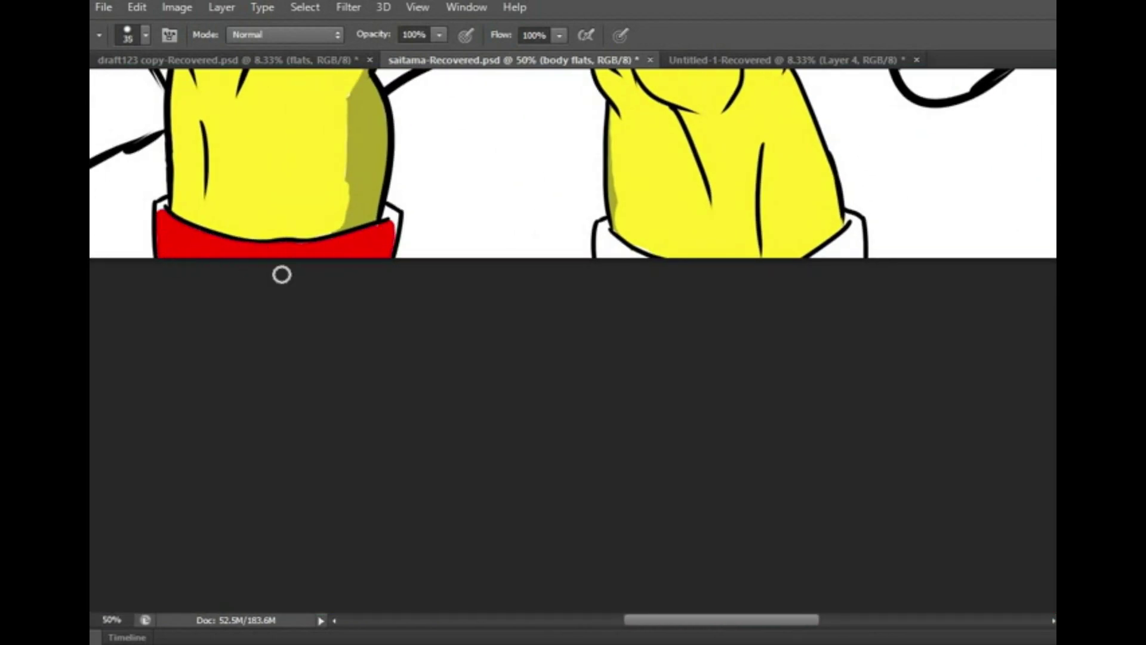
scroll(605, 261, right, 2)
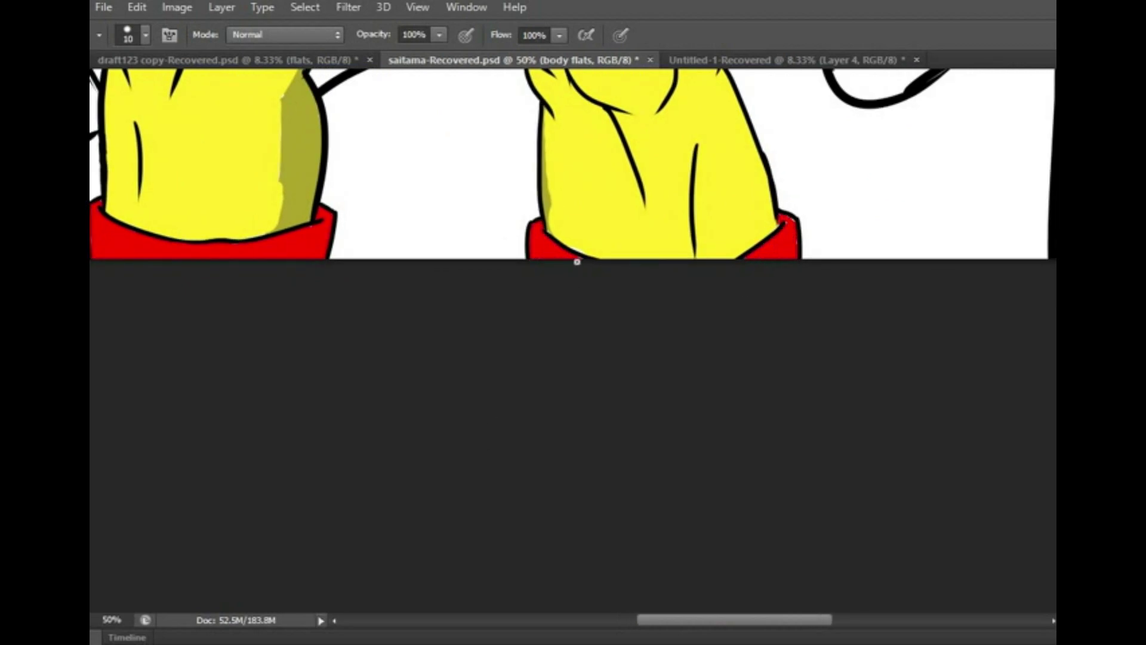
Step: Fill the lowered glove with solid red from its cuff down to the fist
scroll(665, 234, up, 3)
key(ctrl+0)
scroll(611, 364, up, 4)
drag(913, 223, 841, 279)
mouse_move(514, 420)
mouse_down()
mouse_move(512, 453)
mouse_move(453, 433)
mouse_move(452, 455)
mouse_move(468, 462)
mouse_move(498, 457)
mouse_move(458, 433)
mouse_up()
scroll(459, 432, up, 2)
key(bracketleft)
key(bracketleft)
mouse_move(466, 488)
mouse_down()
mouse_move(375, 455)
mouse_move(350, 423)
mouse_move(352, 513)
mouse_up()
mouse_move(209, 417)
mouse_down()
mouse_move(212, 476)
mouse_move(245, 529)
mouse_move(263, 526)
mouse_up()
mouse_move(263, 526)
mouse_down()
mouse_move(557, 441)
mouse_move(460, 335)
mouse_move(463, 412)
mouse_move(460, 366)
mouse_up()
Step: Sample the dark grey swatch and paint the belt on the lowered-glove side of the buckle in dark and lighter greys
drag(756, 217, 263, 217)
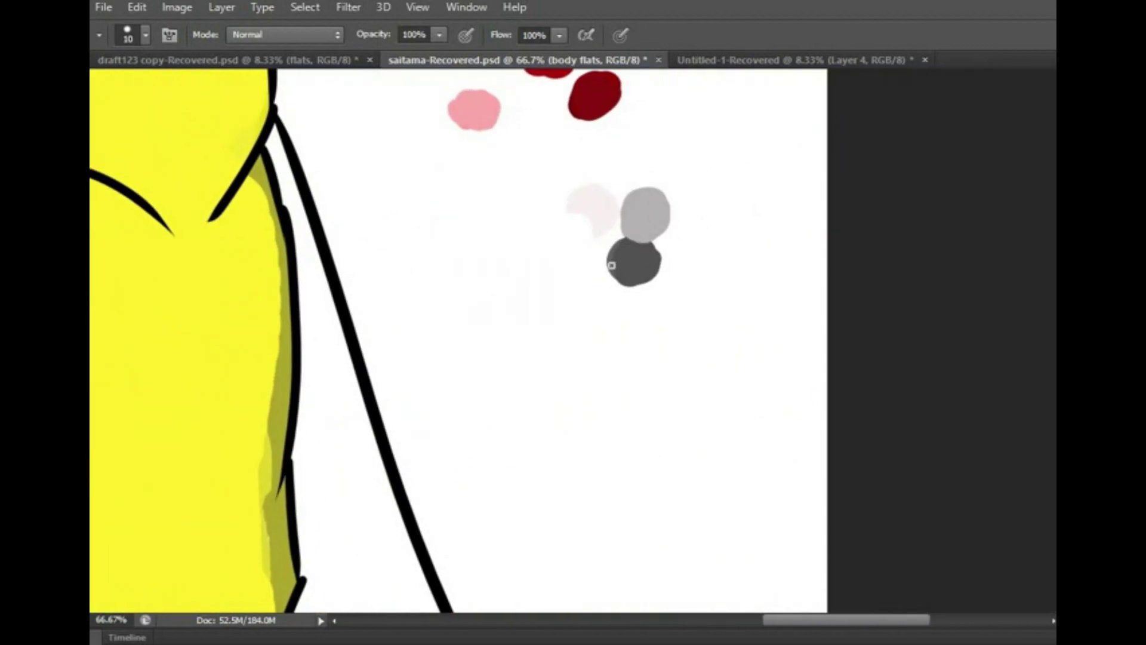
alt+click(632, 260)
drag(632, 261, 956, 234)
drag(296, 319, 305, 388)
mouse_move(264, 275)
mouse_down()
mouse_move(332, 358)
mouse_move(379, 325)
mouse_move(349, 367)
mouse_move(322, 312)
mouse_move(440, 359)
mouse_move(409, 384)
mouse_up()
key(bracketright)
drag(410, 334, 415, 382)
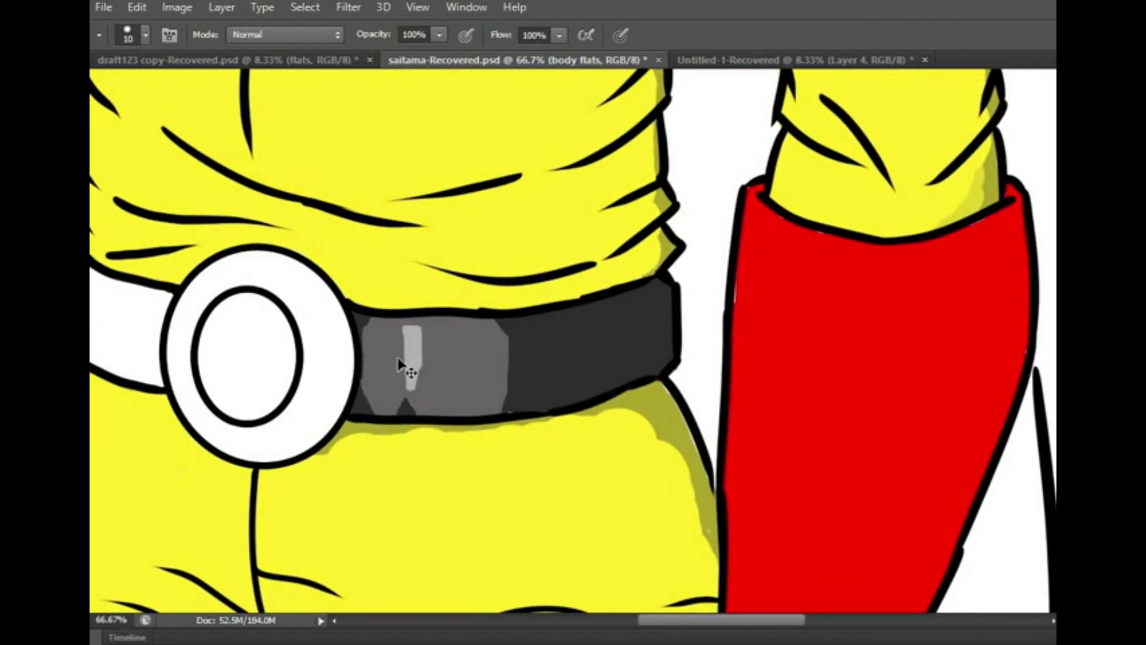
Step: Paint the short belt section on the buckle's other side in dark grey with a 10 px brush
key(ctrl+0)
key(bracketleft)
key(ctrl+plus)
key(ctrl+plus)
key(ctrl+plus)
key(ctrl+plus)
key(ctrl+plus)
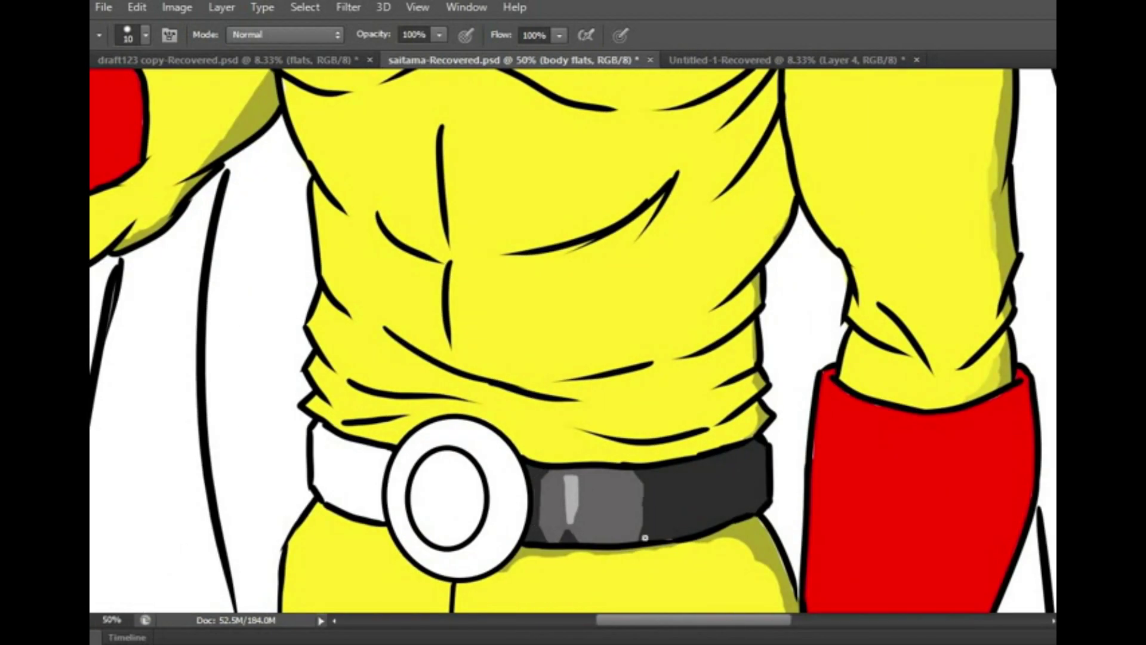
drag(337, 441, 339, 504)
mouse_move(369, 448)
mouse_down()
mouse_move(367, 516)
mouse_move(372, 501)
mouse_up()
drag(382, 495, 390, 456)
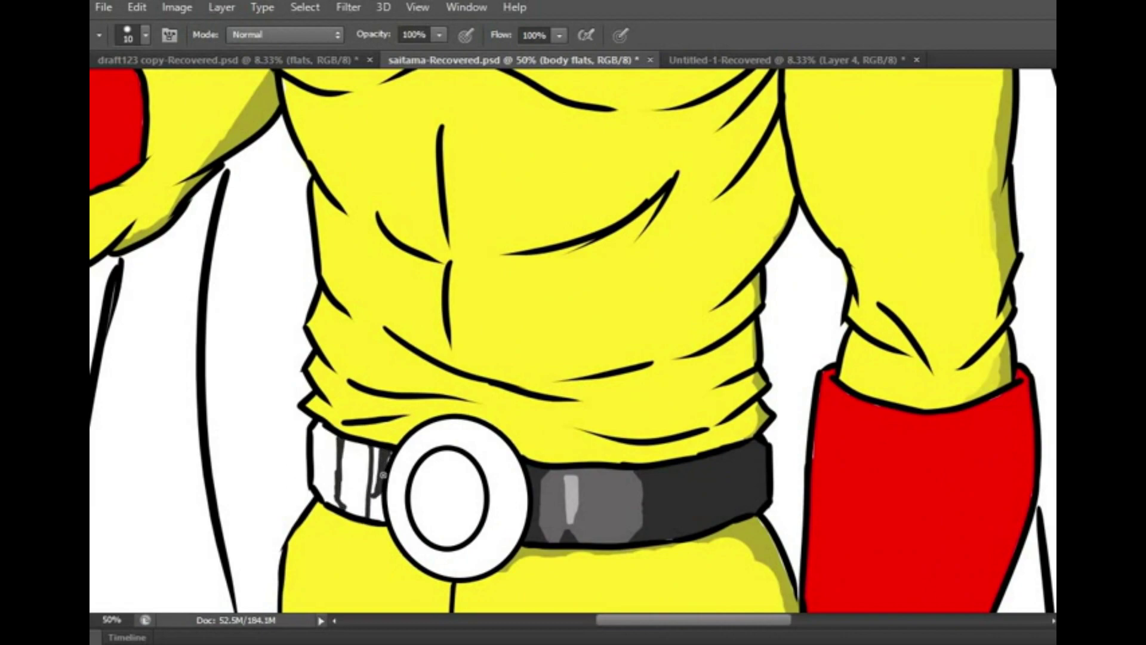
drag(326, 439, 332, 499)
drag(358, 442, 361, 523)
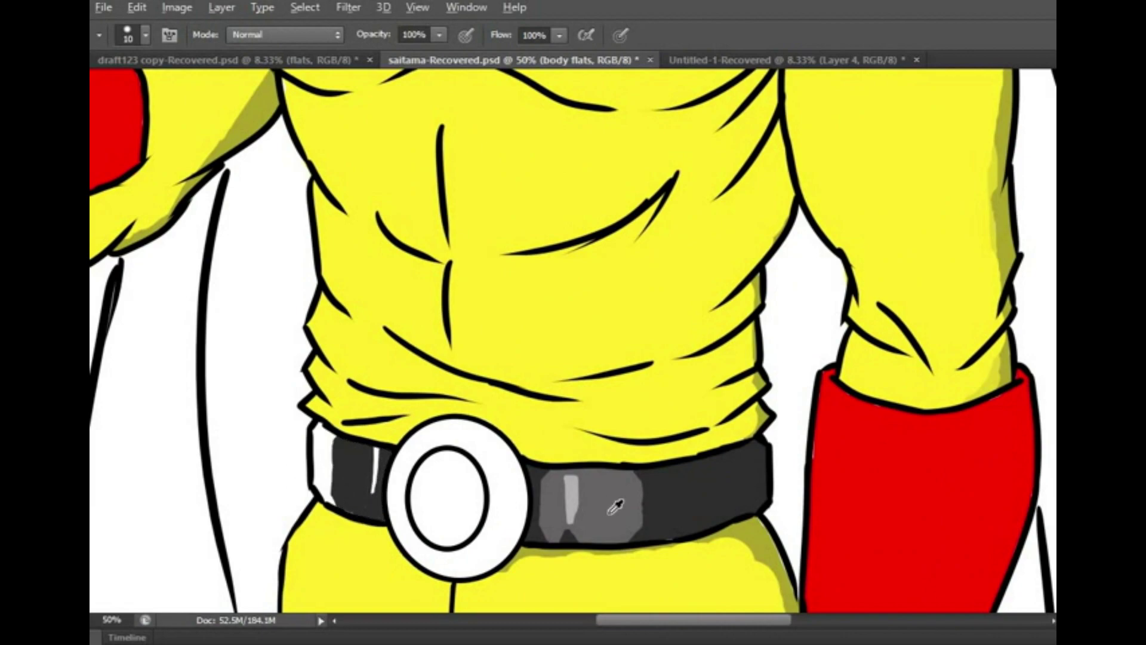
Step: Add lighter grey highlight strips to the short belt section and check the belt against the whole figure
drag(325, 427, 322, 485)
drag(374, 445, 374, 493)
drag(318, 436, 318, 494)
key(ctrl+minus)
key(ctrl+minus)
key(ctrl+minus)
key(ctrl+minus)
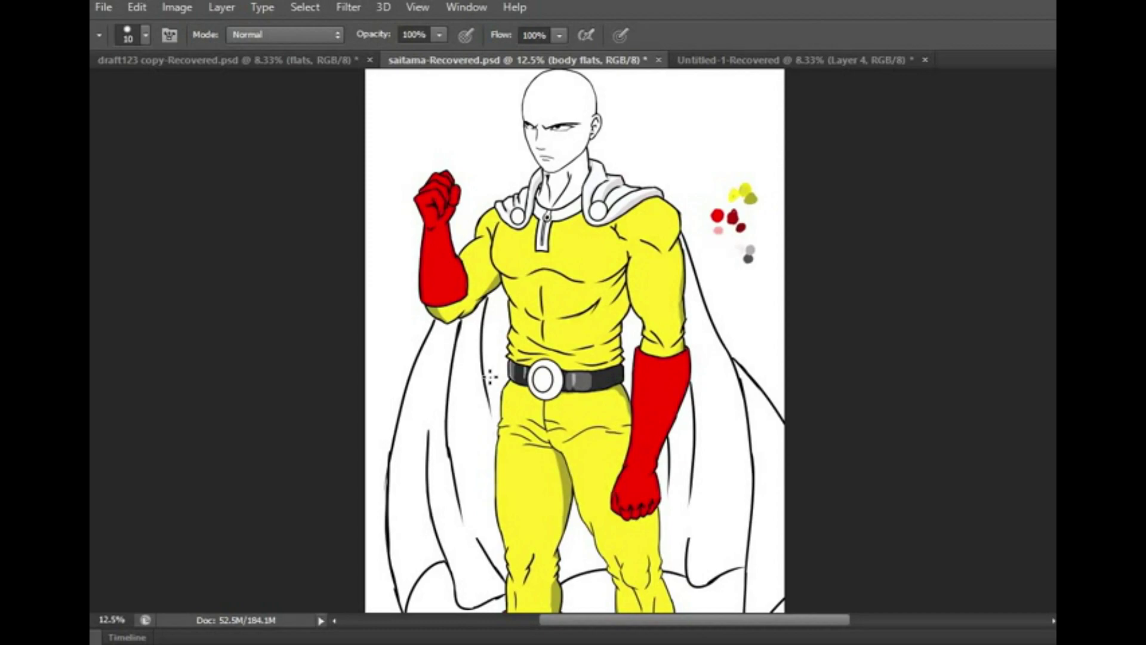
scroll(489, 376, up, 2)
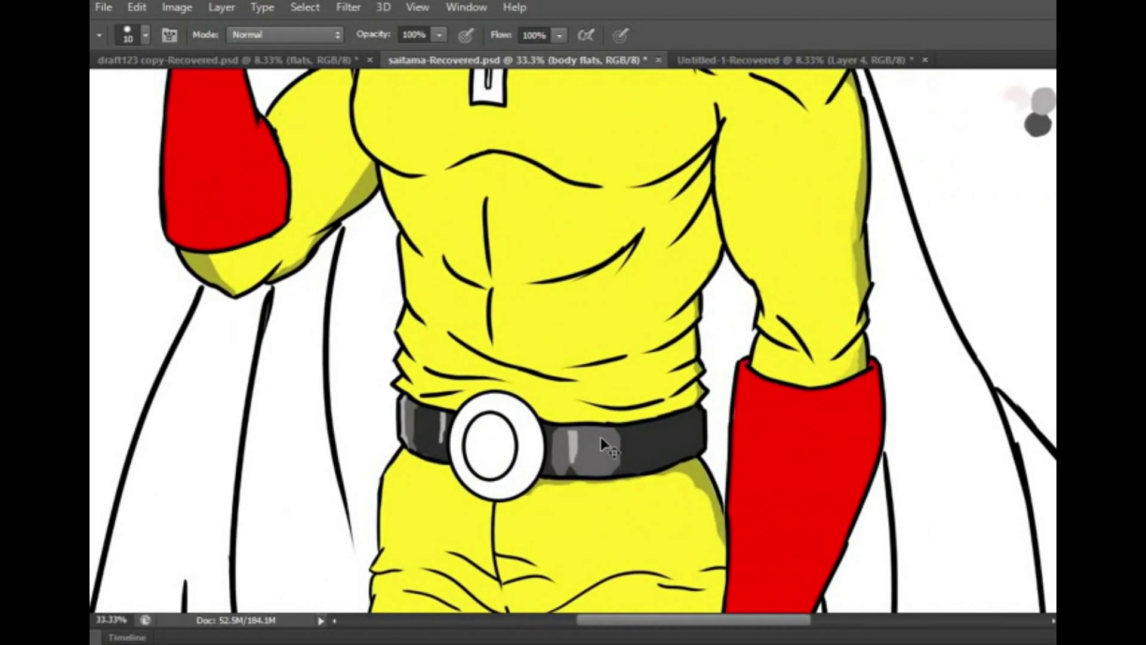
scroll(598, 358, down, 3)
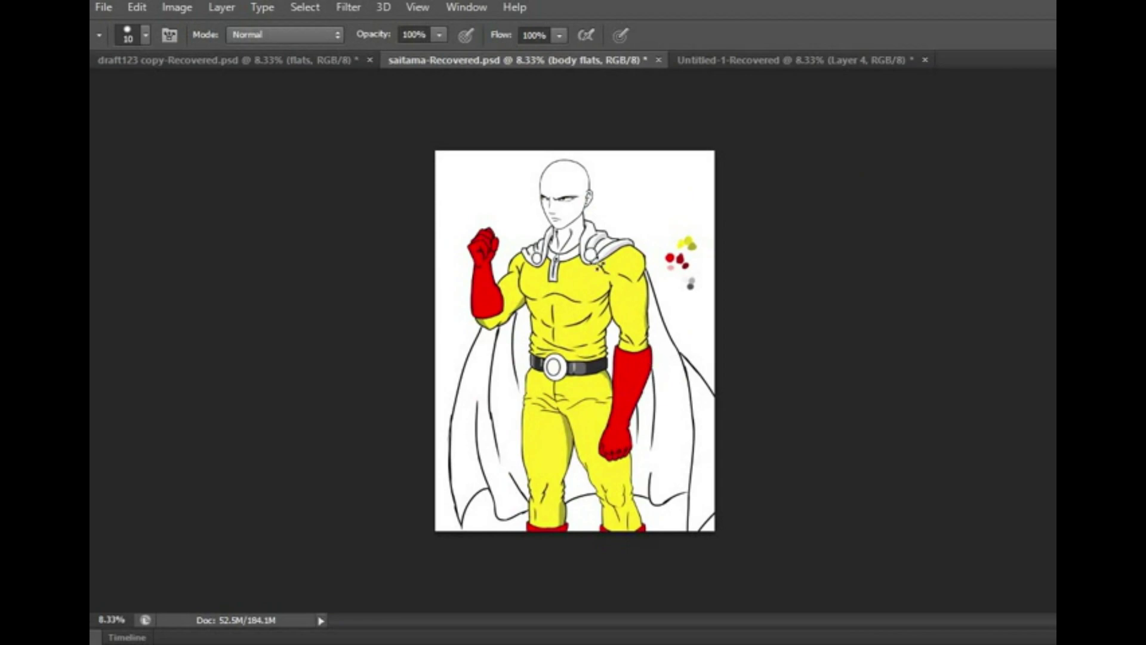
Step: Choose a light peach skin tone and start painting the figure's skin, enlarging the brush for the wider areas
scroll(566, 167, up, 4)
key(ctrl+1)
click(454, 127)
click(814, 120)
mouse_move(352, 382)
mouse_down()
mouse_move(263, 263)
mouse_move(338, 250)
mouse_move(396, 504)
mouse_move(447, 537)
mouse_up()
scroll(411, 450, down, 5)
key(bracketright)
key(bracketright)
key(bracketright)
mouse_move(418, 343)
mouse_down()
mouse_move(430, 227)
mouse_move(616, 465)
mouse_move(770, 227)
mouse_up()
Step: Continue the peach skin tone along the face and up over the bald head
scroll(563, 303, up, 10)
mouse_move(481, 396)
mouse_down()
mouse_move(543, 317)
mouse_move(559, 314)
mouse_move(535, 205)
mouse_move(476, 173)
mouse_up()
scroll(476, 174, up, 5)
mouse_move(543, 525)
mouse_down()
mouse_move(558, 293)
mouse_move(441, 179)
mouse_up()
scroll(443, 238, left, 5)
mouse_move(281, 591)
mouse_down()
mouse_move(207, 203)
mouse_move(282, 220)
mouse_move(472, 143)
mouse_up()
scroll(599, 194, down, 3)
mouse_move(466, 460)
mouse_down()
mouse_move(396, 453)
mouse_move(507, 455)
mouse_move(425, 448)
mouse_move(269, 329)
mouse_up()
Step: Fill the remaining skin of the head and neck down to the collar with a 60 px brush
key(bracketright)
key(bracketright)
key(bracketright)
key(bracketright)
key(bracketright)
key(bracketright)
scroll(570, 207, down, 2)
scroll(570, 207, right, 1)
drag(570, 207, 478, 454)
scroll(608, 361, down, 5)
scroll(608, 360, down, 3)
drag(537, 299, 401, 417)
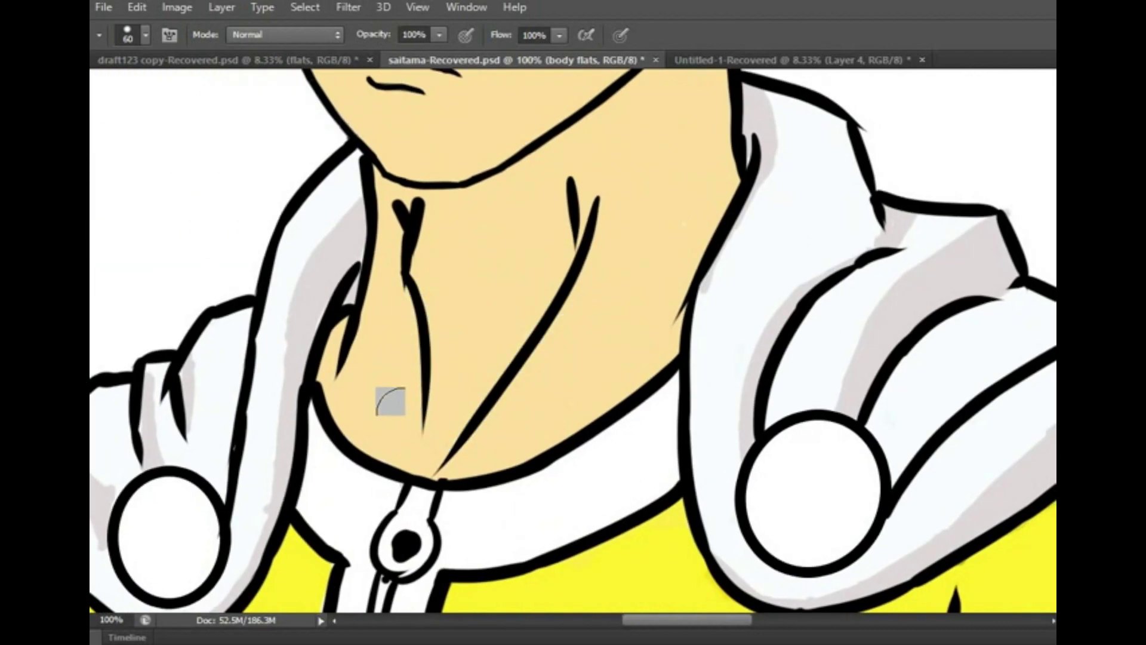
scroll(401, 417, up, 10)
mouse_move(453, 302)
mouse_down()
mouse_move(262, 292)
mouse_move(253, 445)
mouse_up()
scroll(484, 382, down, 8)
click(504, 143)
click(814, 120)
scroll(573, 341, down, 1)
key(ctrl+minus)
key(ctrl+minus)
key(ctrl+minus)
key(ctrl+minus)
key(ctrl+minus)
key(ctrl+minus)
key(ctrl+minus)
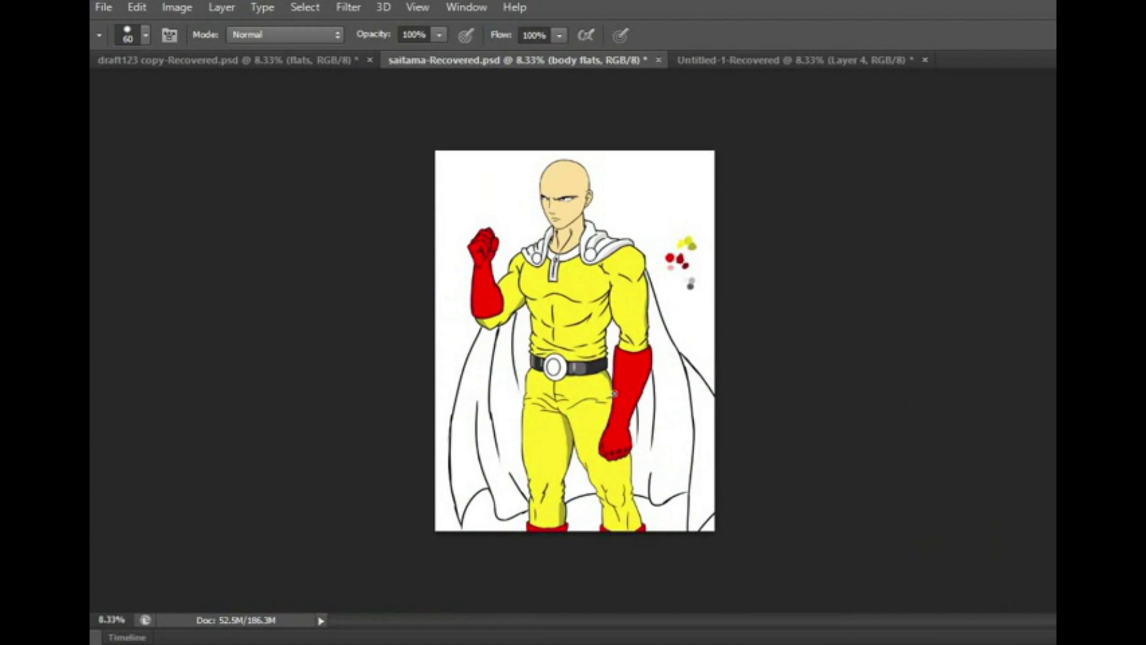
scroll(566, 353, up, 5)
click(813, 120)
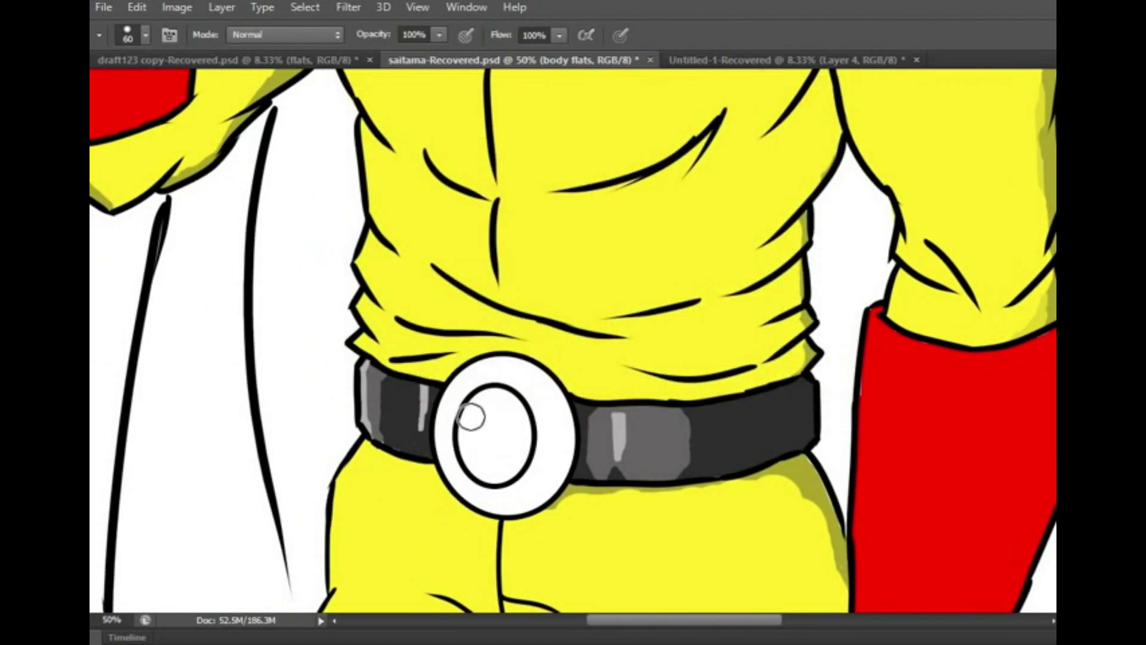
drag(525, 412, 513, 495)
key(ctrl+z)
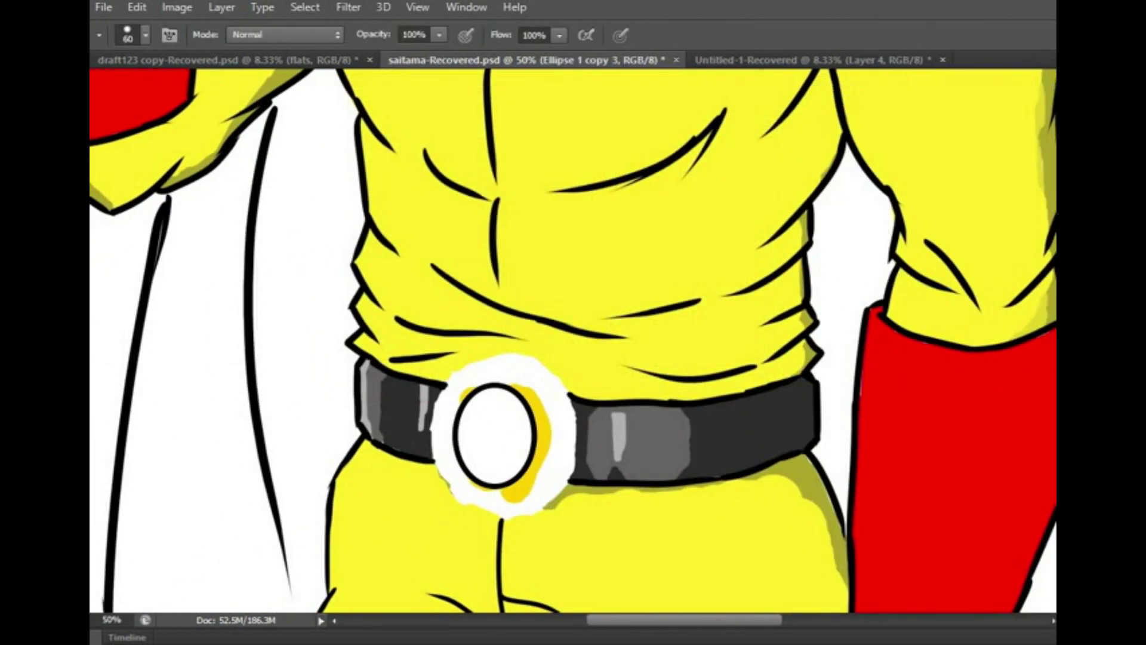
key(ctrl+alt+z)
key(ctrl+alt+z)
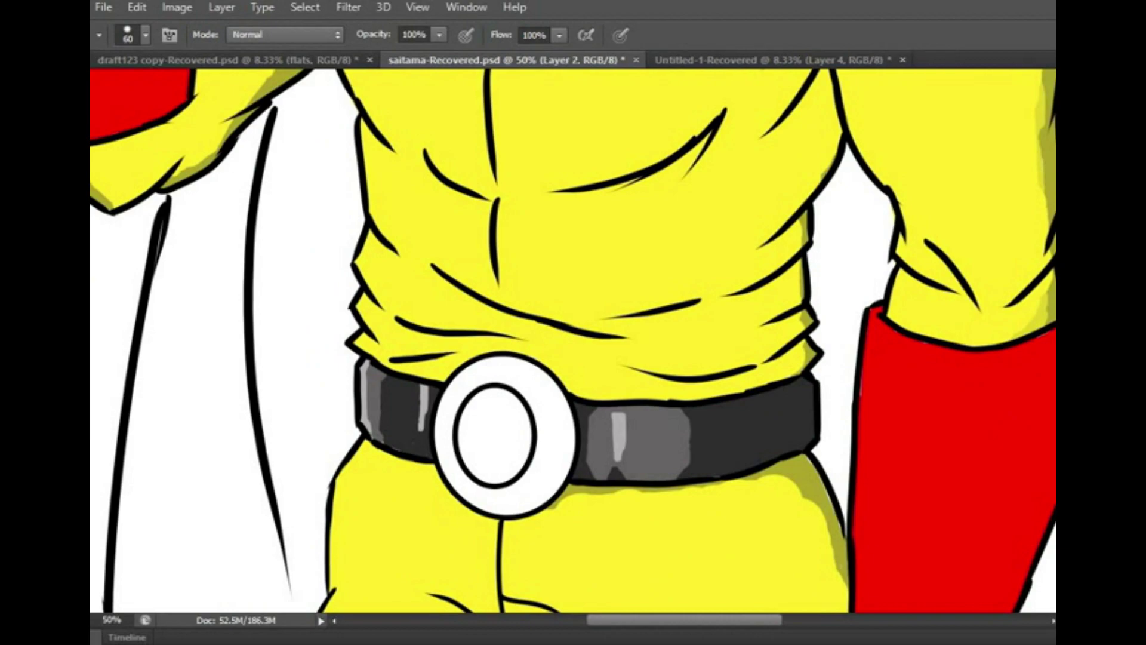
Step: Fill the round cape buttons with solid black using the 60 px brush on the cape line art layer
scroll(601, 281, down, 2)
click(567, 348)
key(Return)
key(b)
scroll(566, 348, up, 3)
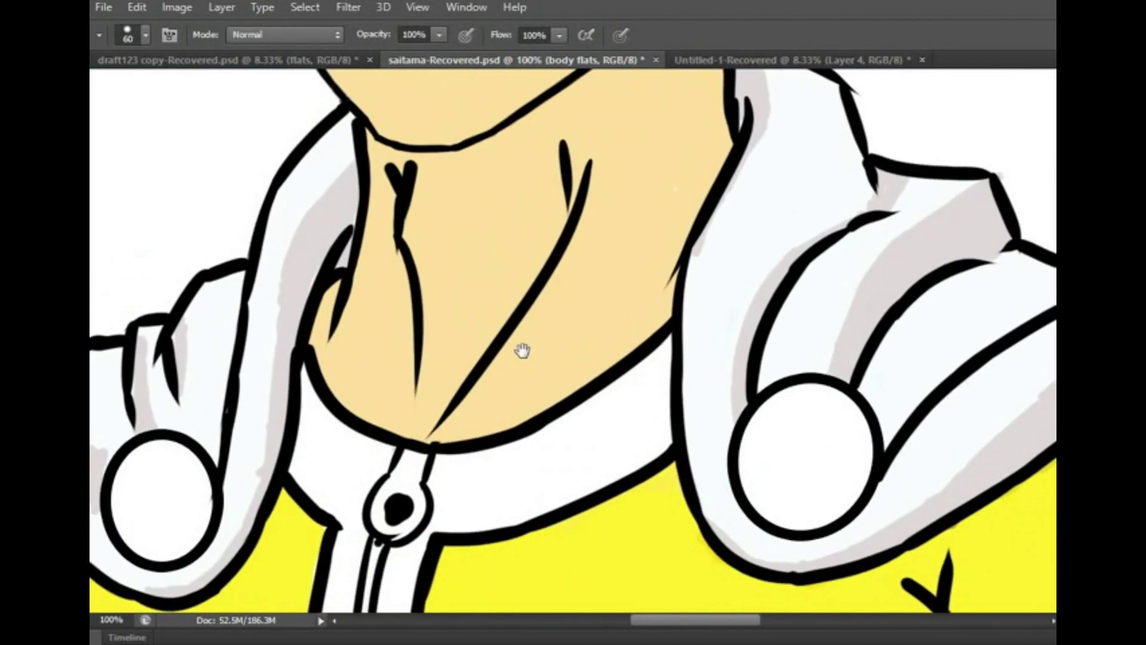
scroll(573, 340, right, 5)
drag(507, 370, 545, 416)
scroll(545, 417, left, 10)
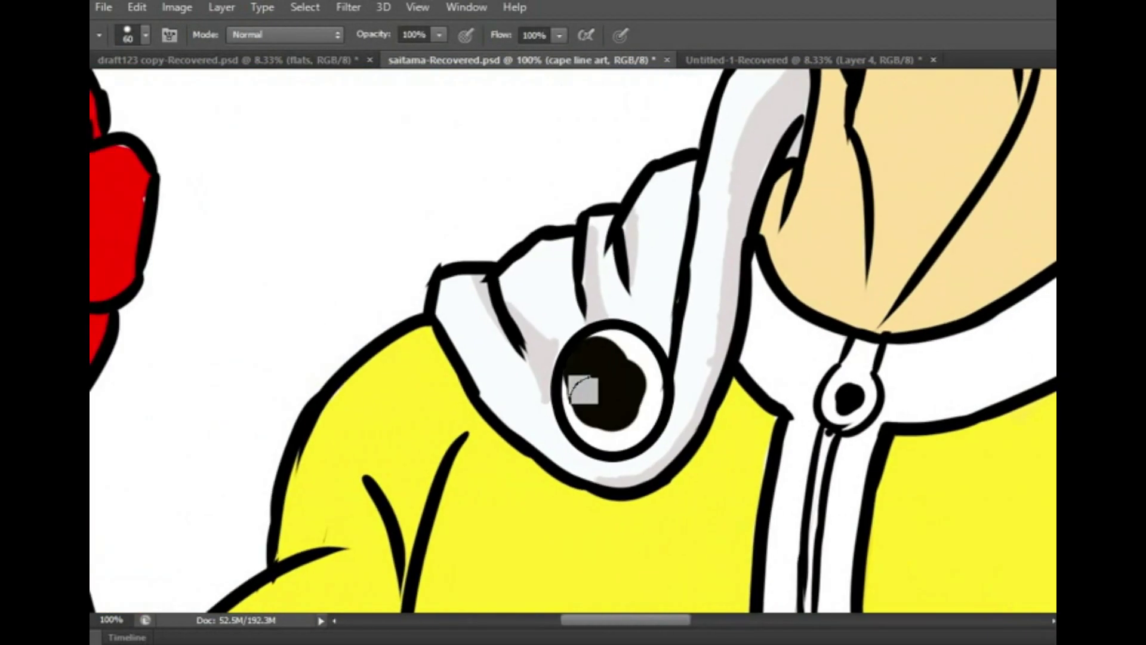
Step: Shift the foreground hue to a golden yellow and fill the belt buckle's outer ring with the Paint Bucket
scroll(647, 351, down, 10)
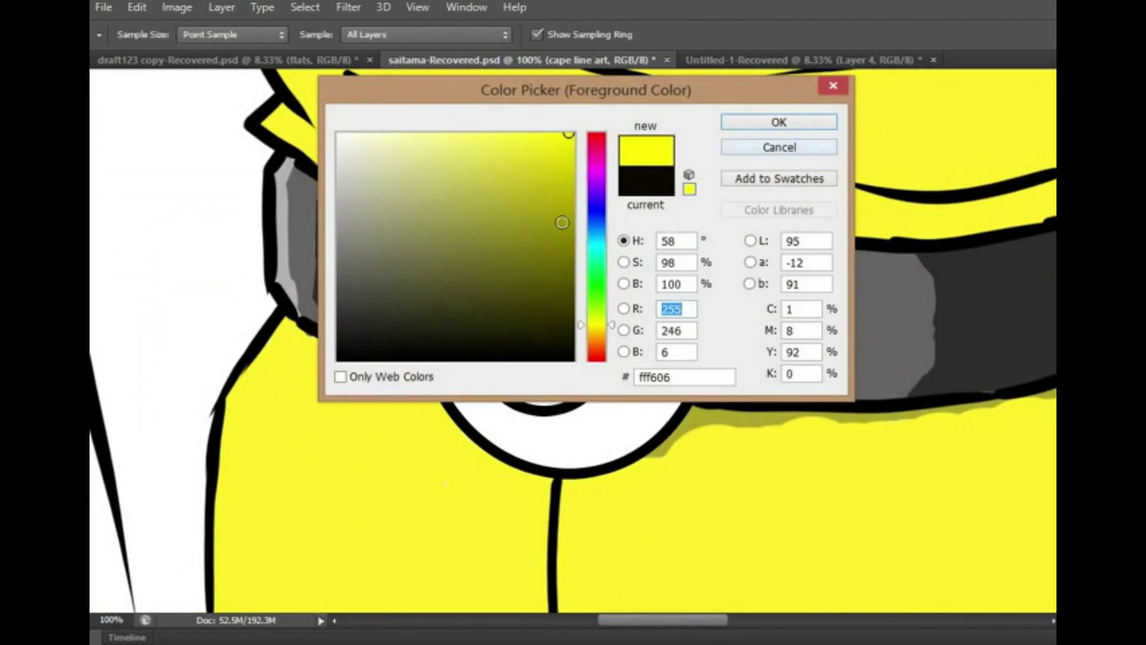
drag(596, 310, 596, 331)
click(779, 122)
key(g)
key(shift+g)
click(456, 401)
click(565, 357)
Step: Step back and forward through the recent history to settle the buckle's fill, and return to the Brush tool
key(ctrl+alt+z)
key(ctrl+minus)
key(ctrl+minus)
key(ctrl+alt+z)
key(ctrl+minus)
key(ctrl+shift+z)
key(ctrl+minus)
key(ctrl+minus)
key(ctrl+minus)
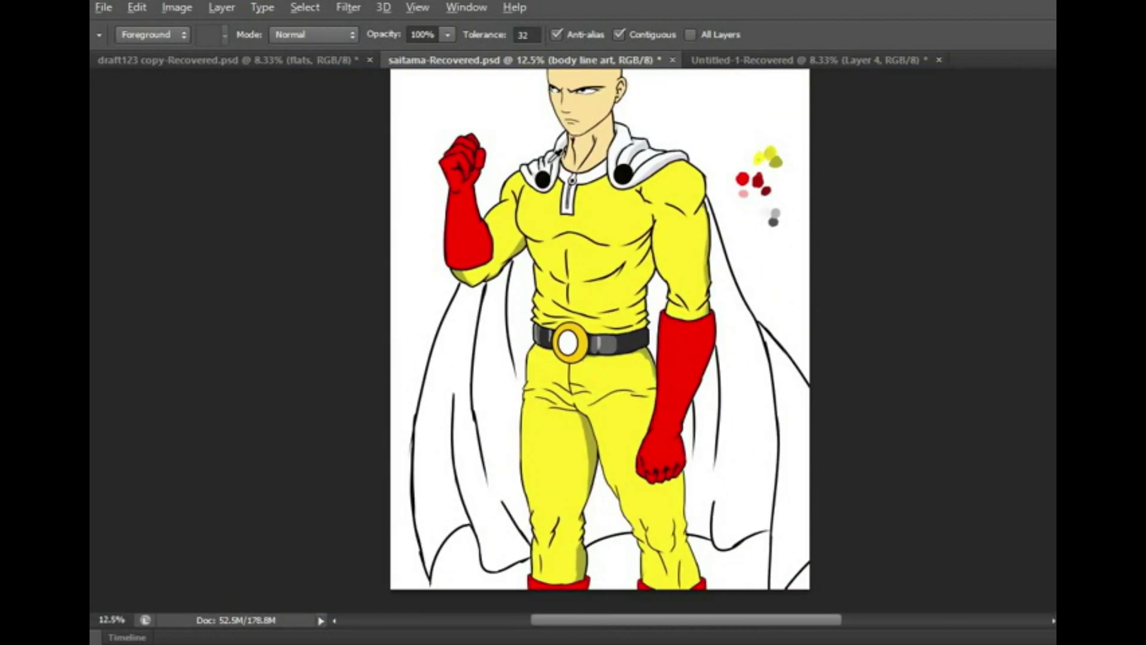
key(b)
key(ctrl+plus)
key(ctrl+alt+z)
click(137, 7)
click(180, 29)
click(137, 7)
click(179, 44)
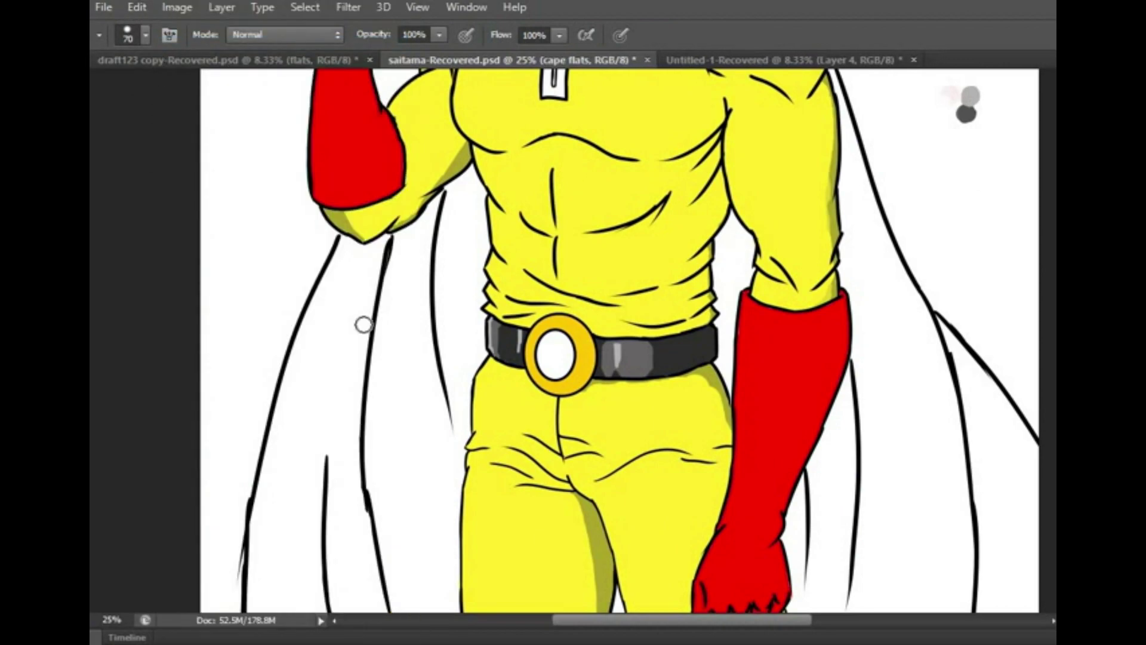
Step: Paint the cape behind the raised arm pale blue-white on the cape flats layer, and start the side beside the lowered arm
scroll(322, 129, down, 5)
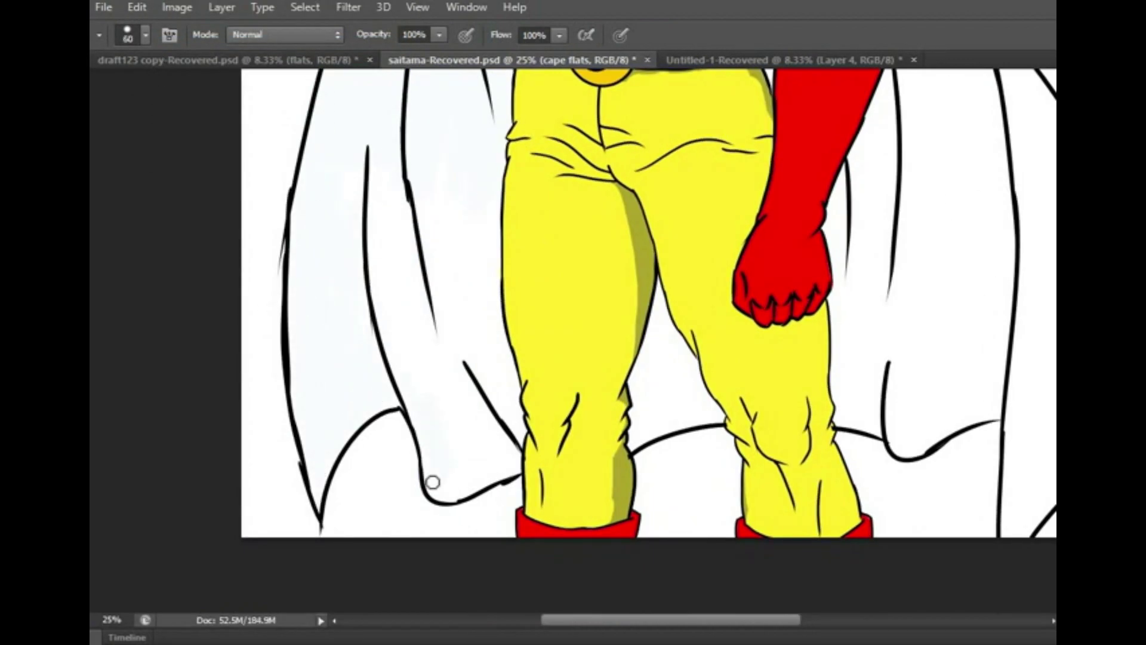
scroll(327, 314, up, 5)
scroll(446, 358, right, 8)
scroll(494, 90, down, 5)
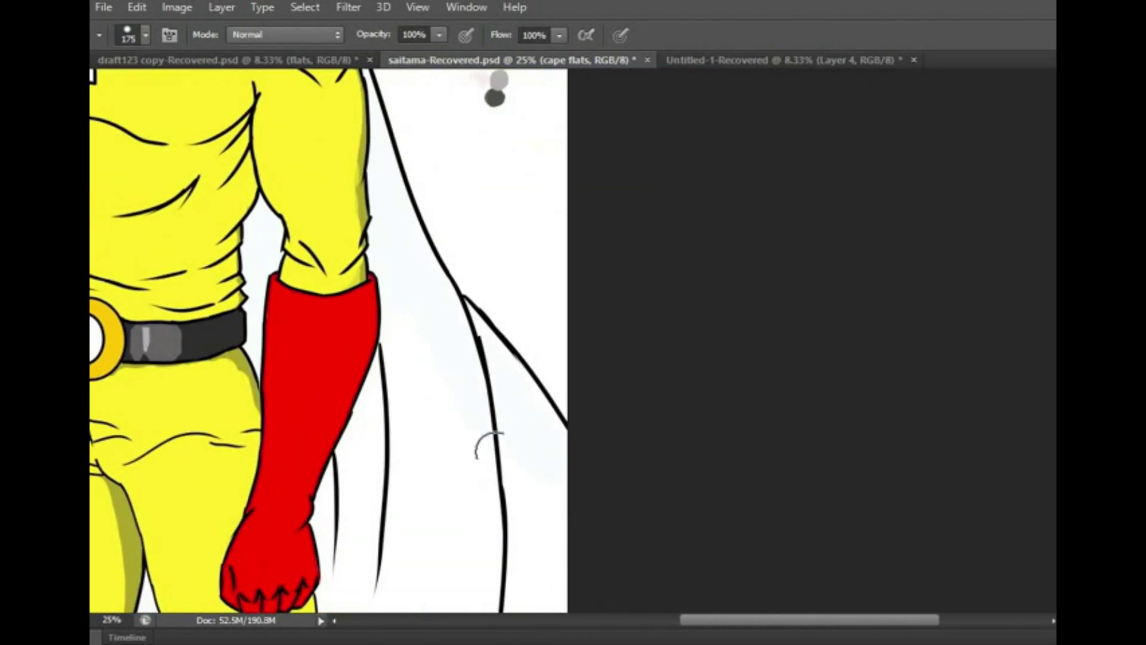
Step: Fill the rest of the cape beside the lowered glove down to the hem, reducing the brush to 125 px
scroll(481, 299, down, 3)
key(bracketleft)
key(bracketleft)
scroll(404, 197, up, 8)
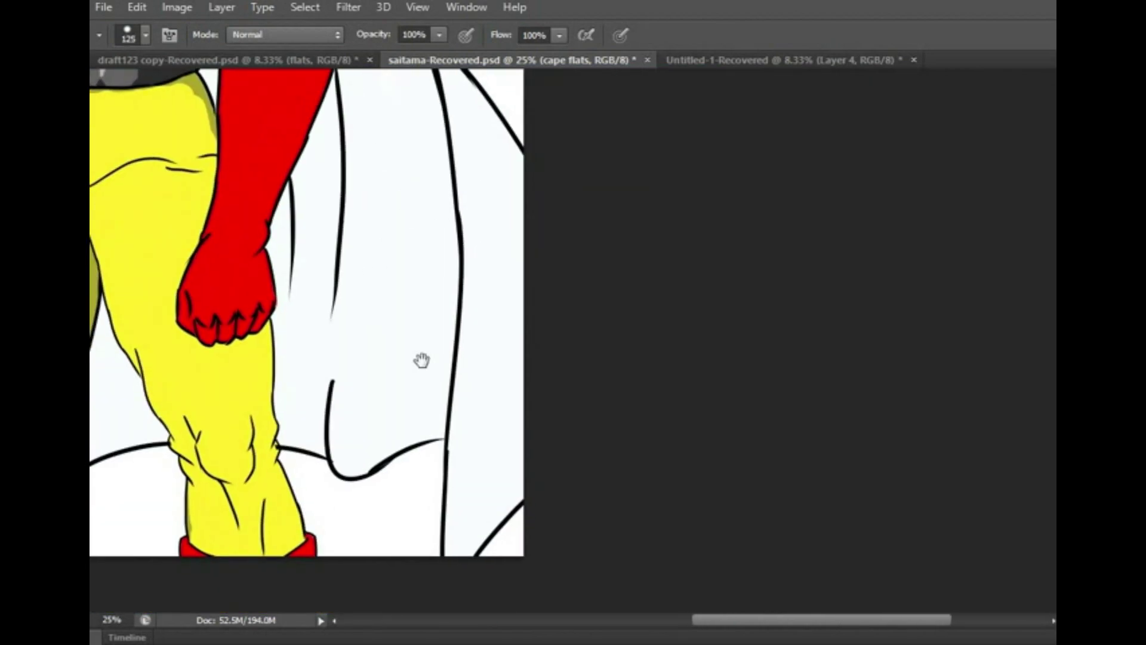
scroll(404, 297, left, 8)
scroll(437, 368, down, 4)
key(ctrl+minus)
key(ctrl+minus)
key(ctrl+minus)
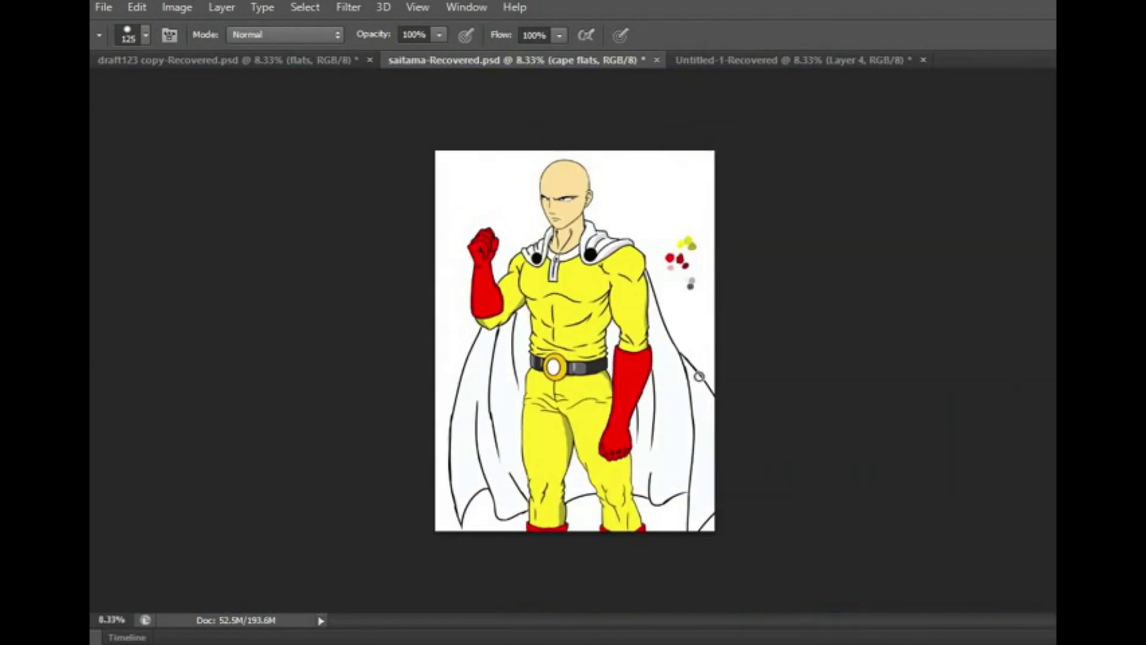
Step: Erase the colour swatches from the blank area beside the figure
key(alt+bracketleft)
key(e)
key(ctrl+plus)
key(ctrl+plus)
key(ctrl+plus)
scroll(740, 239, up, 3)
scroll(740, 238, right, 3)
mouse_move(731, 168)
mouse_down()
mouse_move(735, 328)
mouse_move(745, 296)
mouse_up()
Step: Move to the background layers and set the Polygon tool to 99 sides
scroll(735, 327, left, 3)
scroll(736, 327, up, 3)
key(alt+bracketleft)
key(alt+bracketleft)
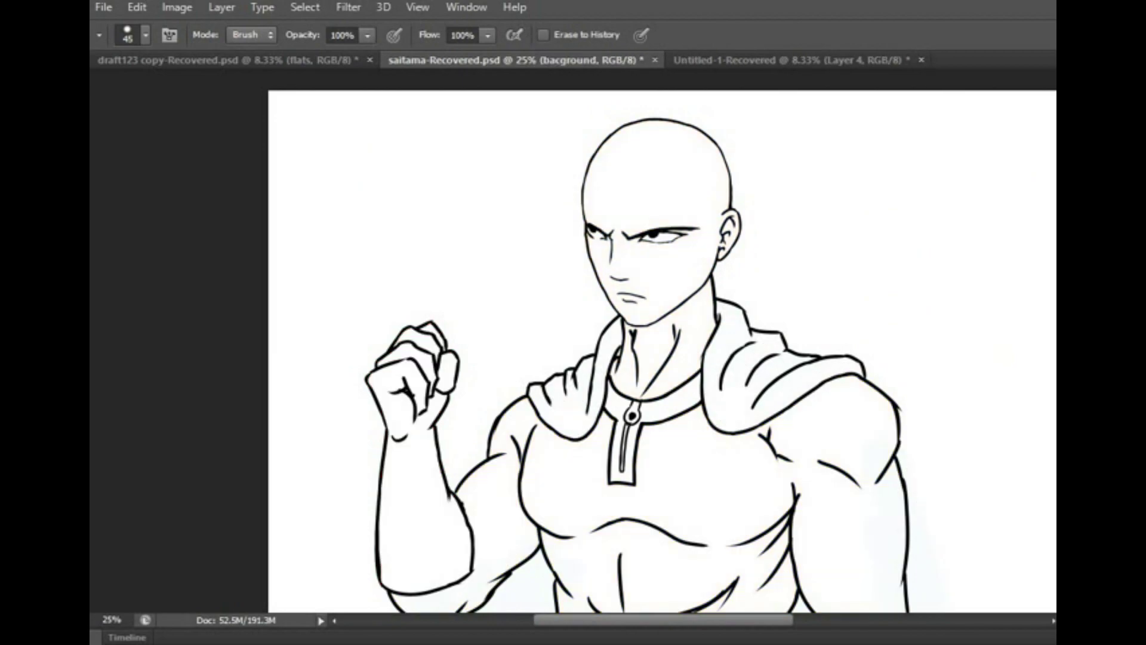
key(u)
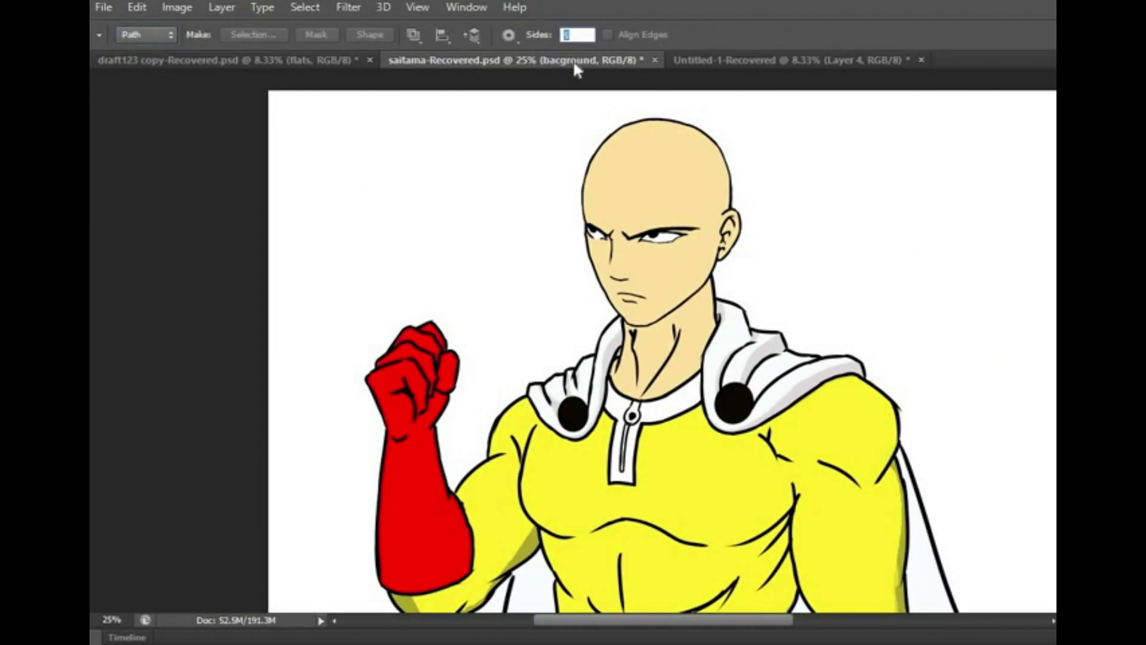
drag(435, 230, 583, 328)
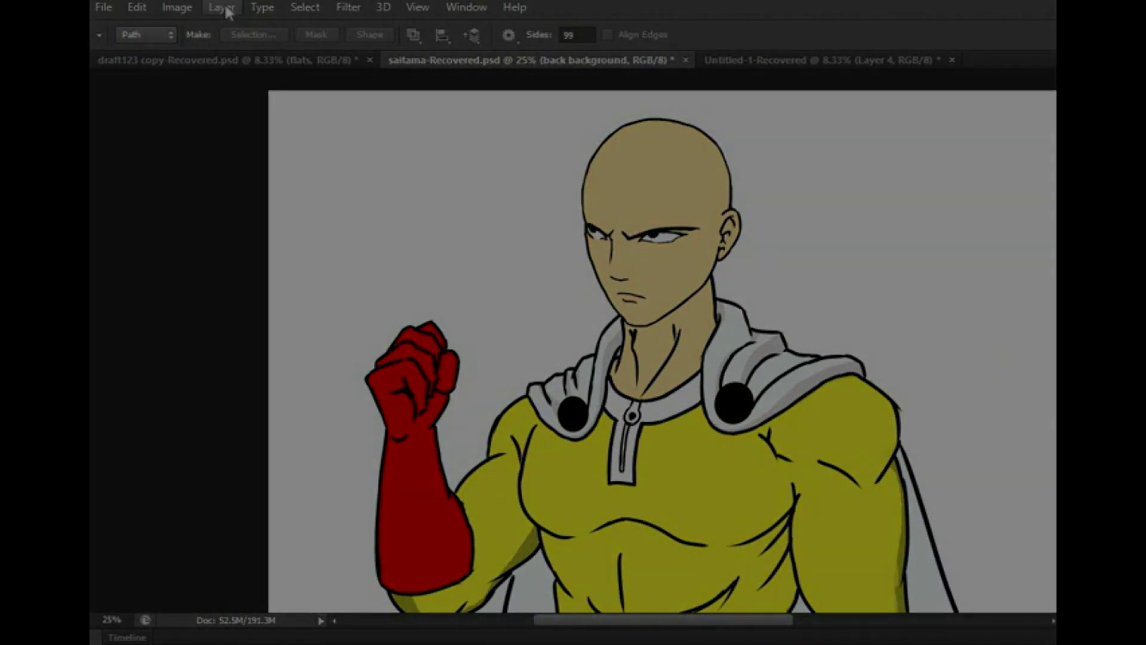